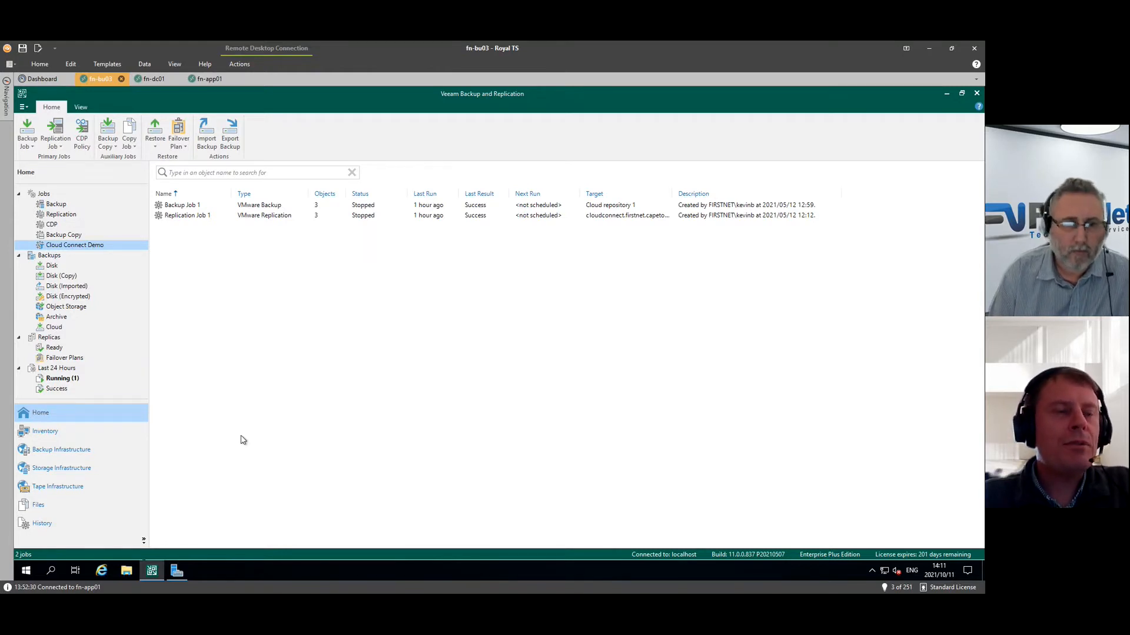
- Show the service providers in the backup infrastructure and view the actions for adding a provider and managing cloudconnect.firstnet.durban
{"action": "left_click", "coordinate": [62, 451]}
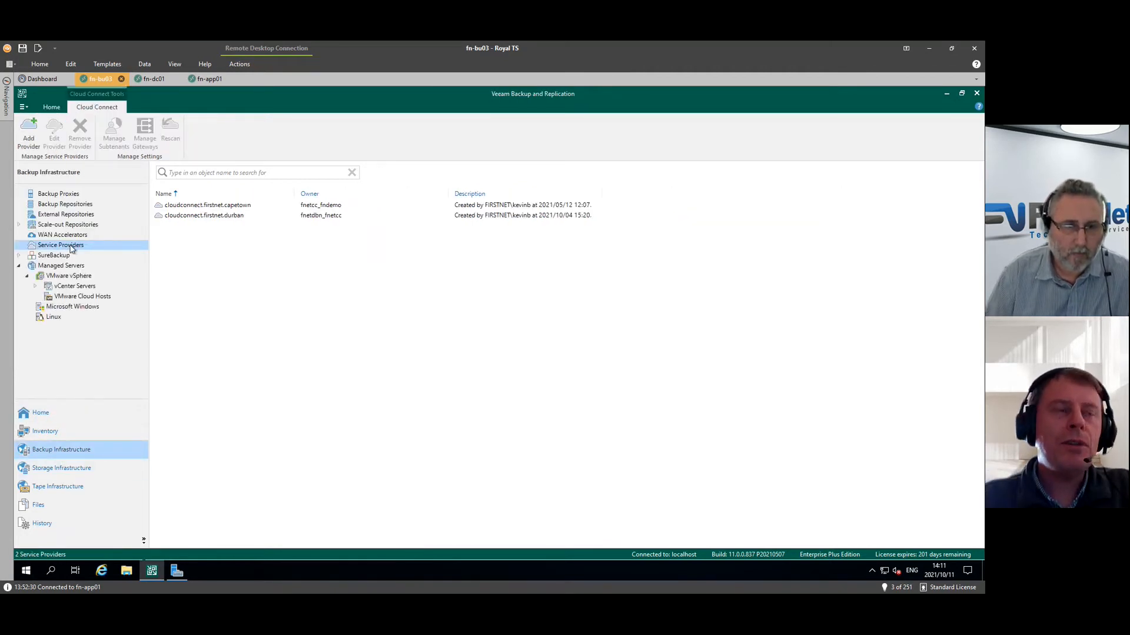
{"action": "right_click", "coordinate": [190, 217]}
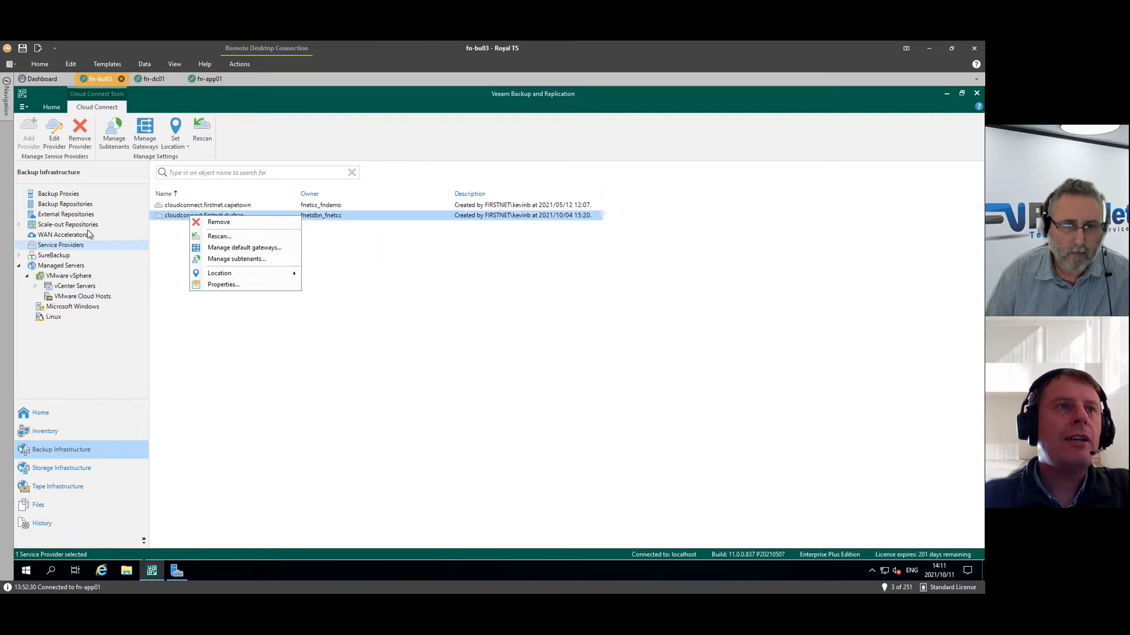
{"action": "right_click", "coordinate": [73, 245]}
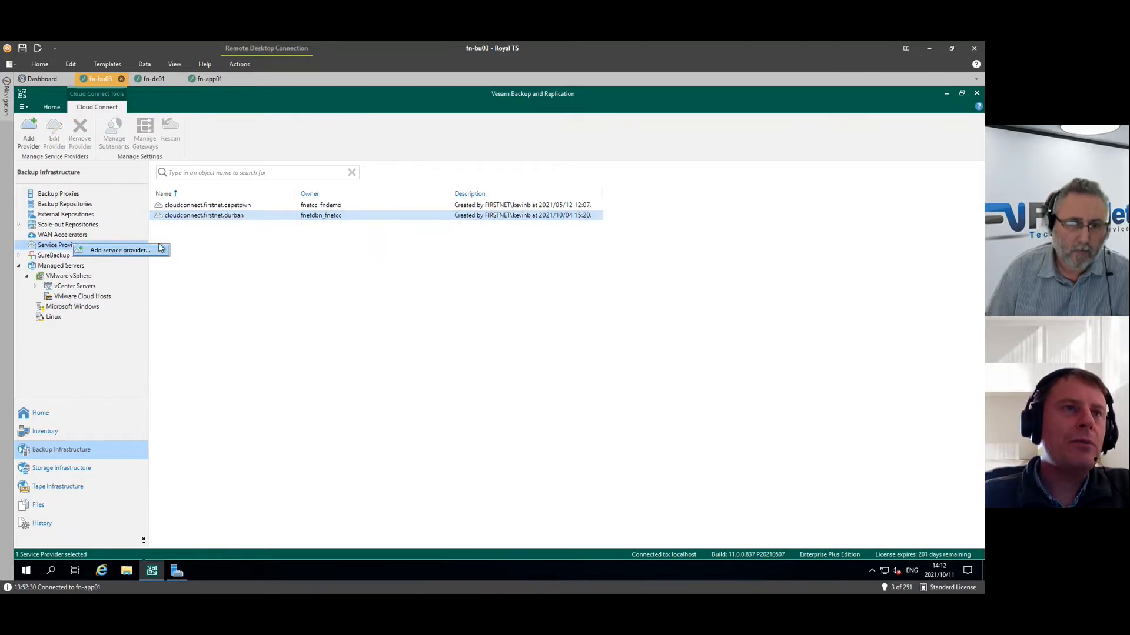
{"action": "left_click", "coordinate": [244, 218]}
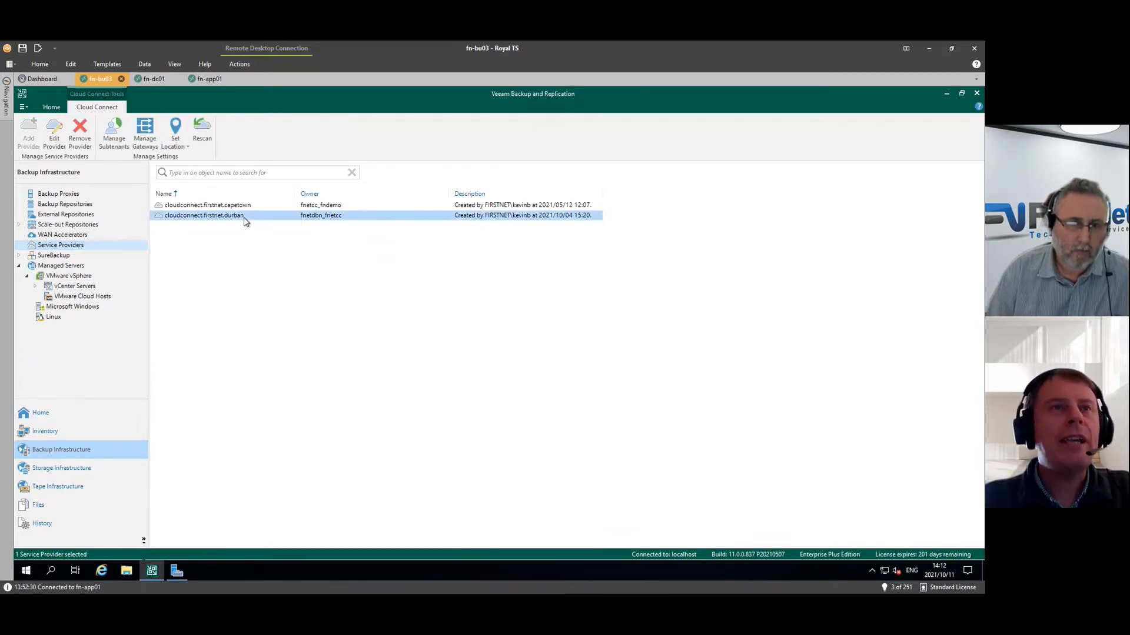
- Review the connection and credentials settings of the cloudconnect.firstnet.capetown provider, and exit without applying changes
{"action": "right_click", "coordinate": [224, 206]}
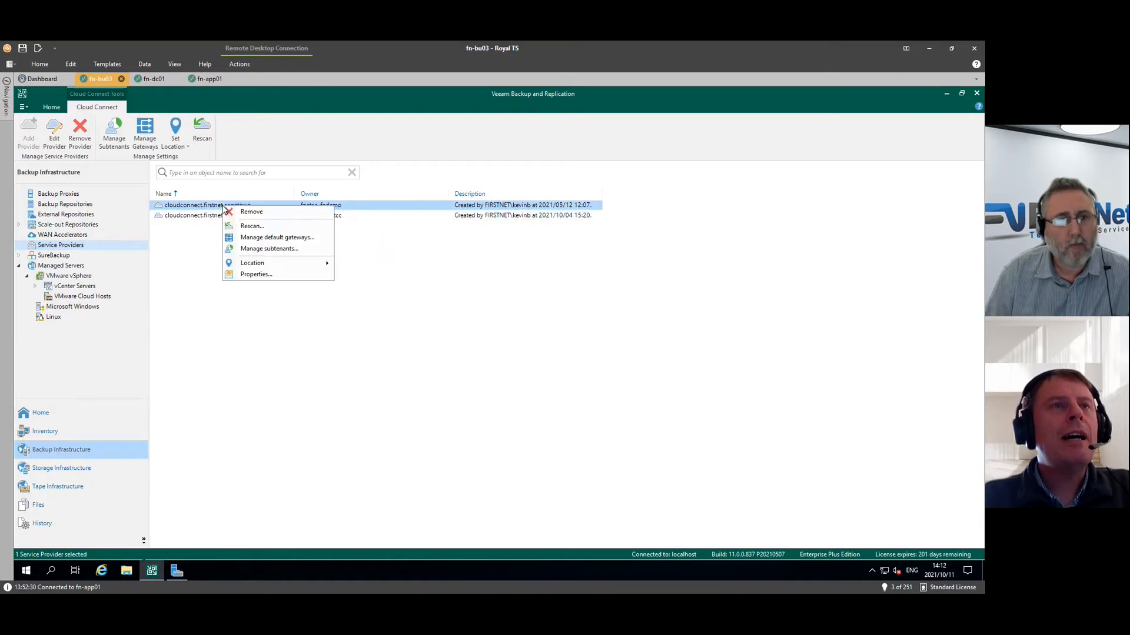
{"action": "left_click", "coordinate": [283, 275]}
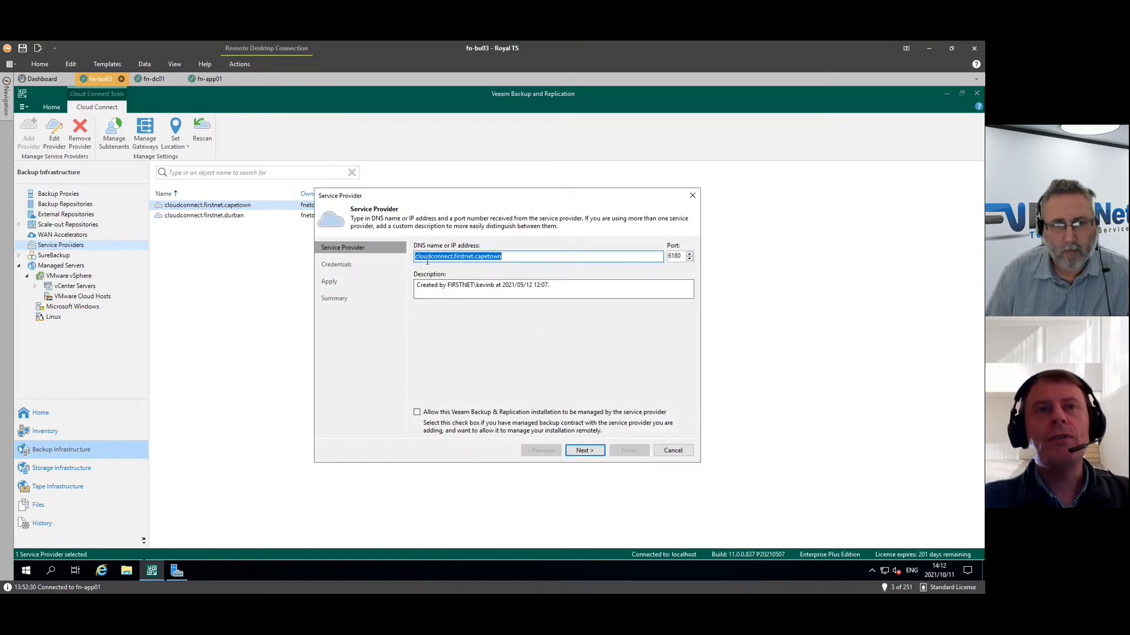
{"action": "left_click", "coordinate": [594, 455]}
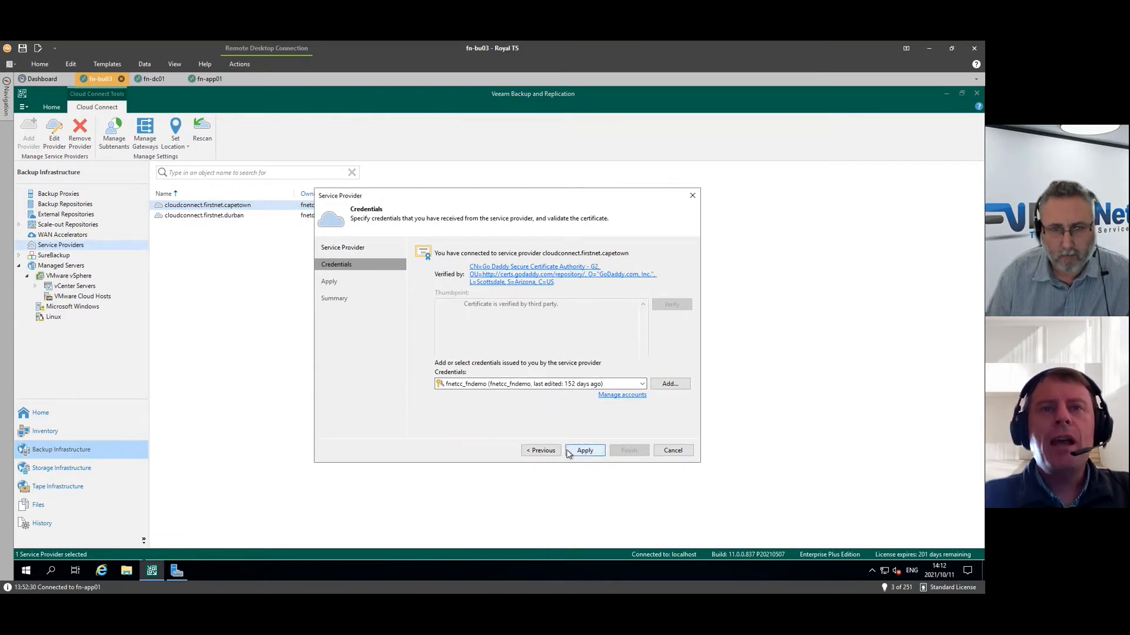
{"action": "left_click", "coordinate": [673, 451]}
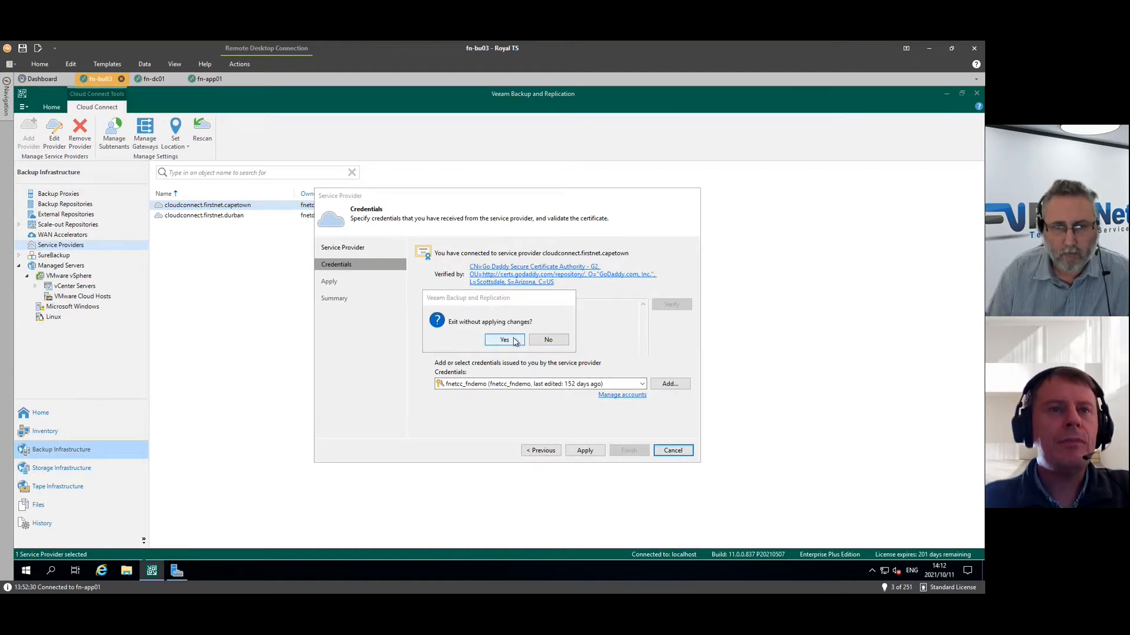
{"action": "left_click", "coordinate": [504, 341]}
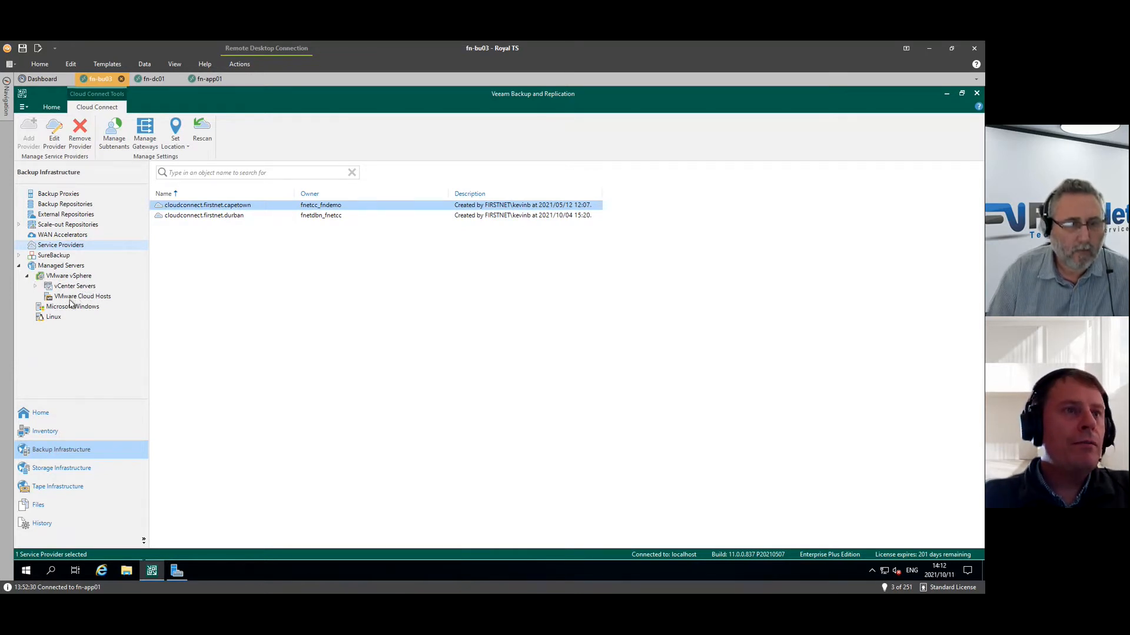
- Examine the storage and network properties of FirstNet Demo hardware plan 1 among the VMware cloud hosts
{"action": "left_click", "coordinate": [72, 298]}
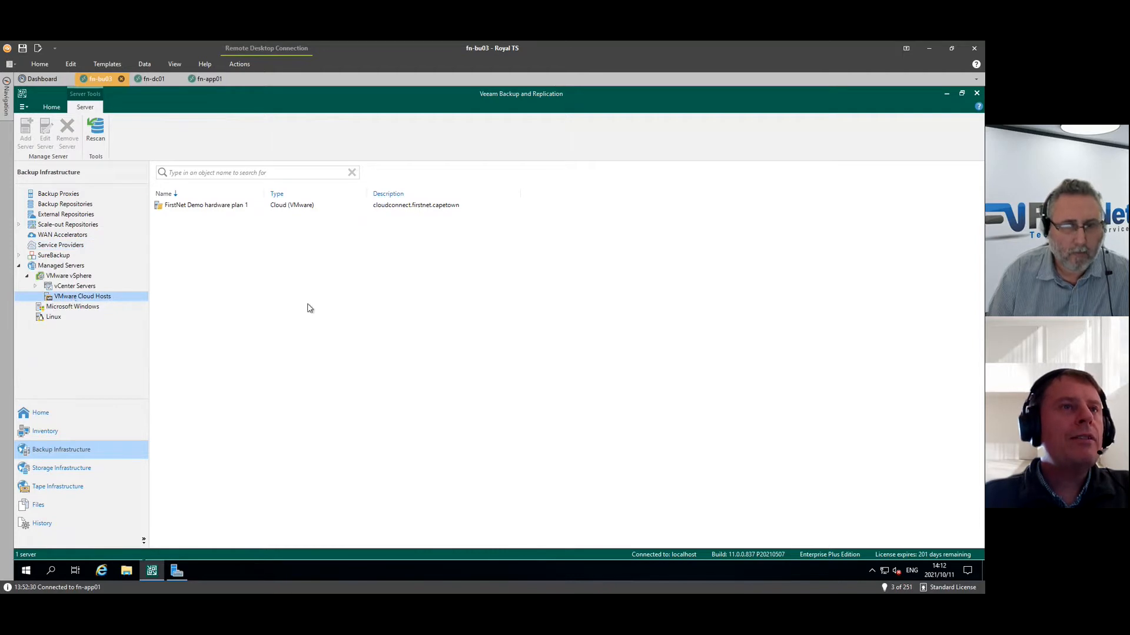
{"action": "left_click", "coordinate": [203, 208]}
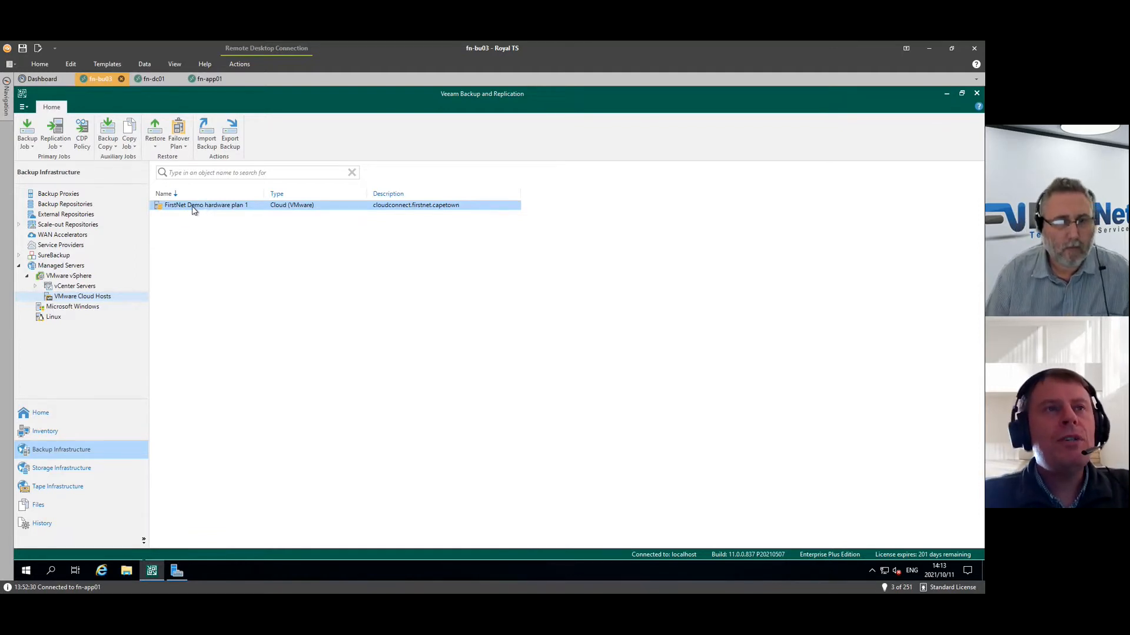
{"action": "right_click", "coordinate": [213, 212]}
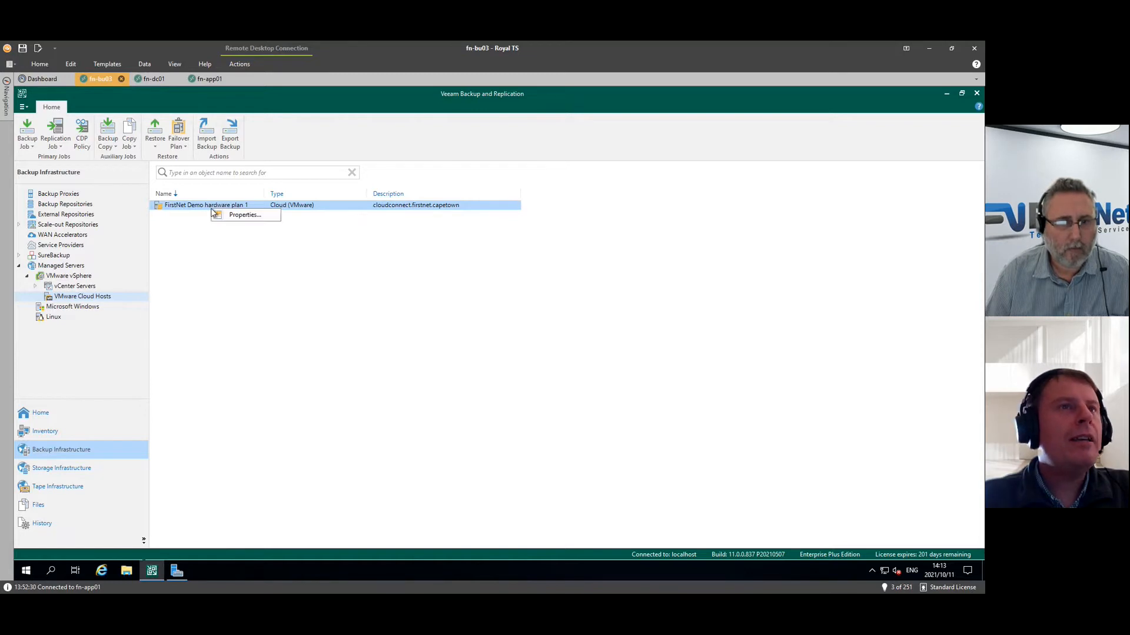
{"action": "left_click", "coordinate": [254, 216]}
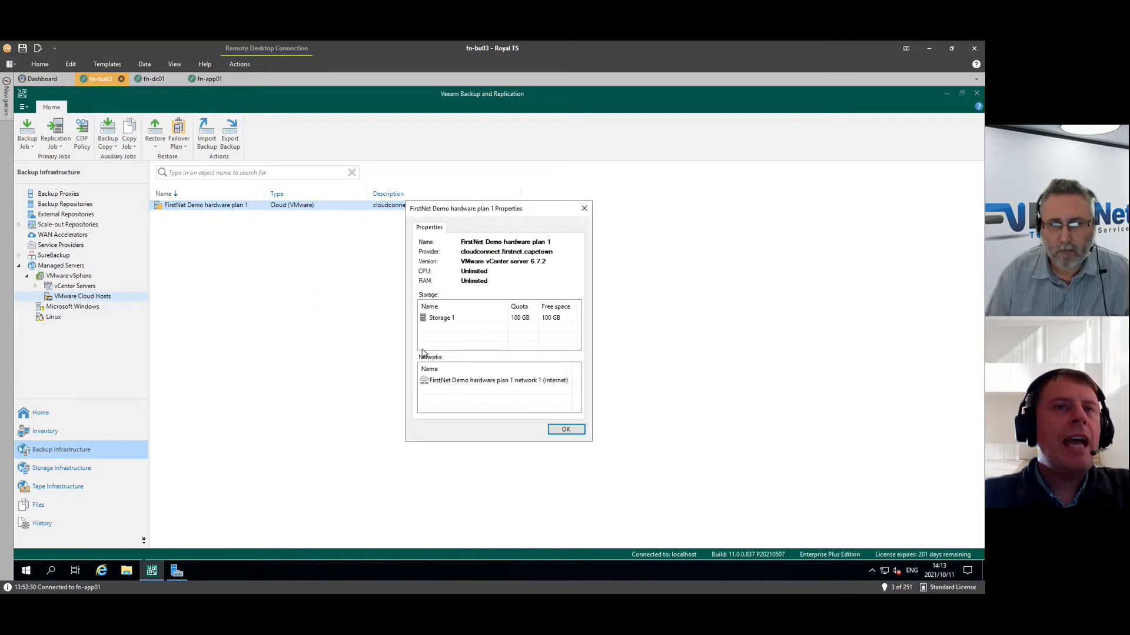
{"action": "left_click", "coordinate": [494, 320]}
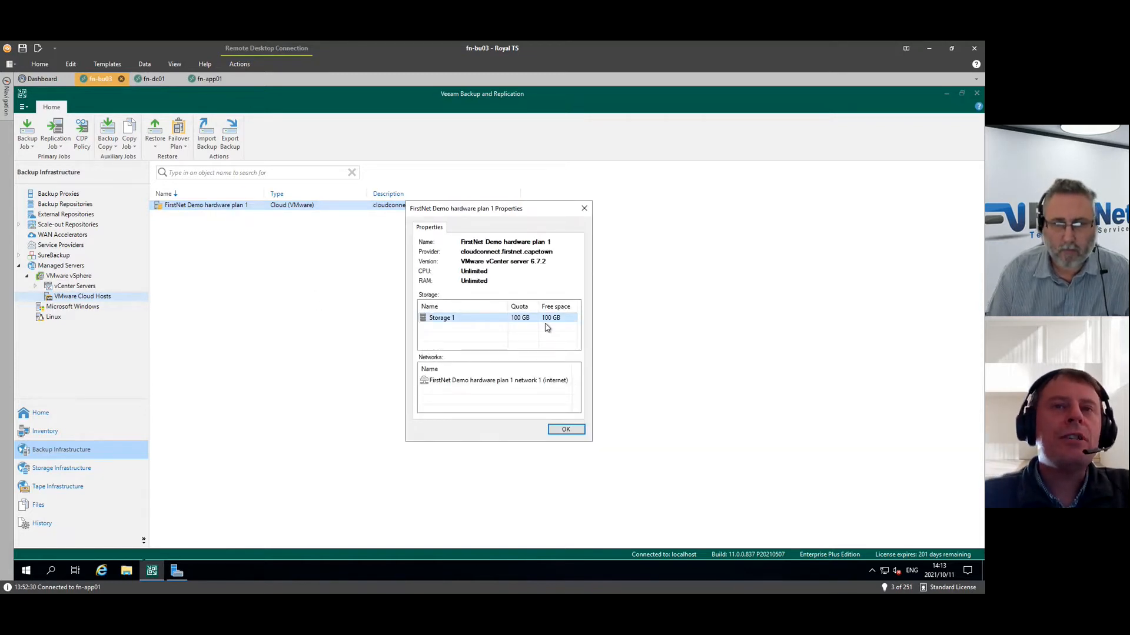
{"action": "left_click", "coordinate": [493, 382]}
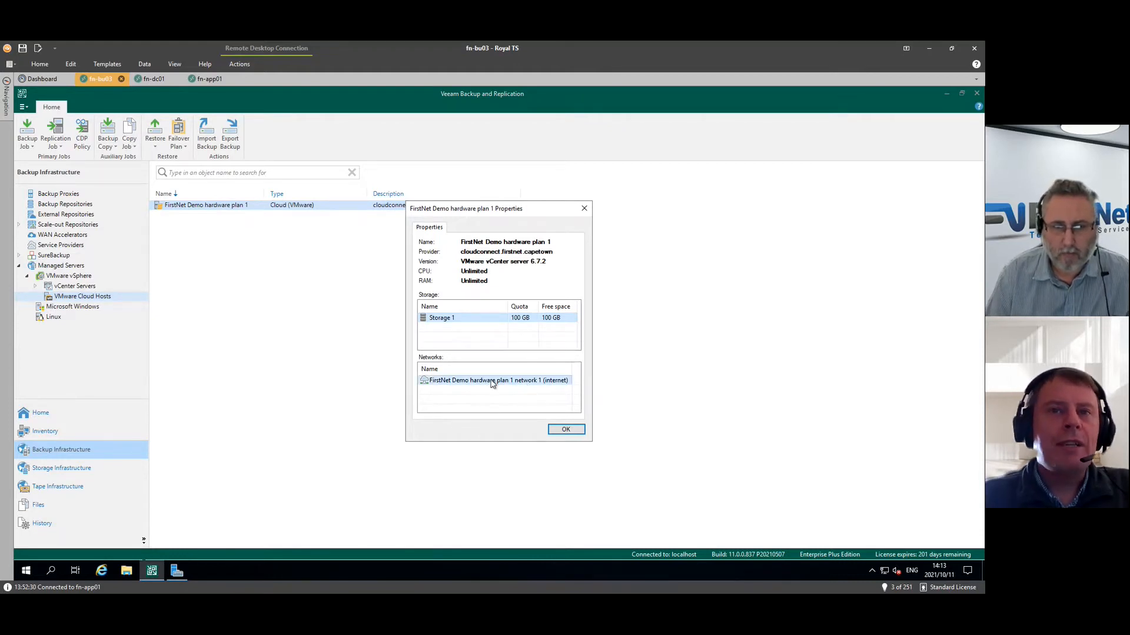
{"action": "left_click", "coordinate": [572, 430]}
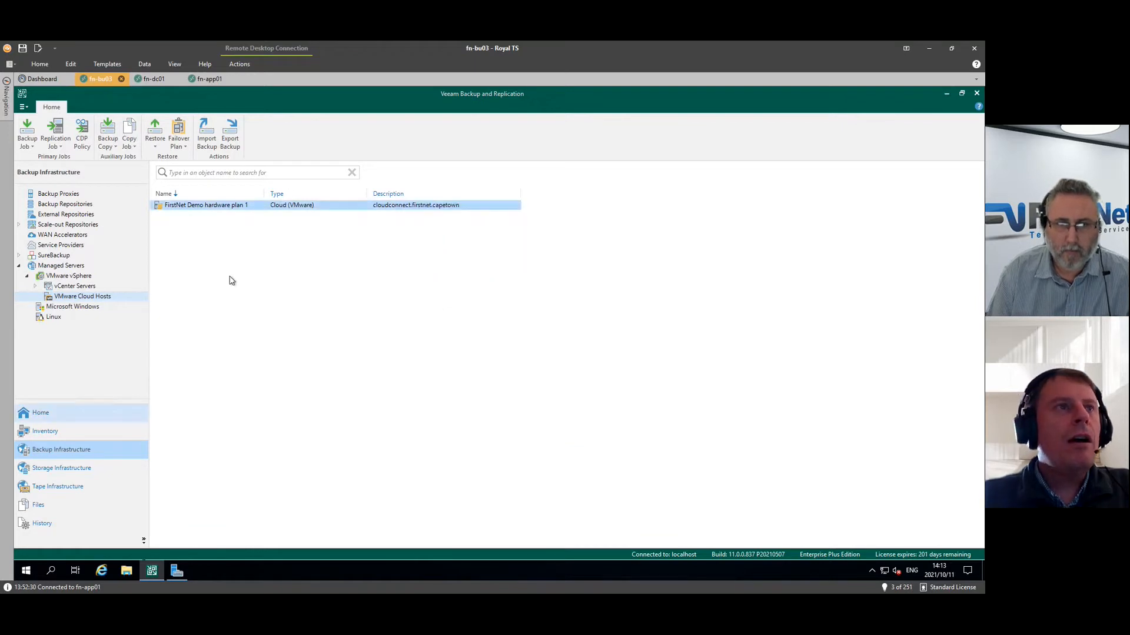
- Show the backup repositories and examine the Durban and Cape Town entries for Cloud repository 1
{"action": "left_click", "coordinate": [54, 205]}
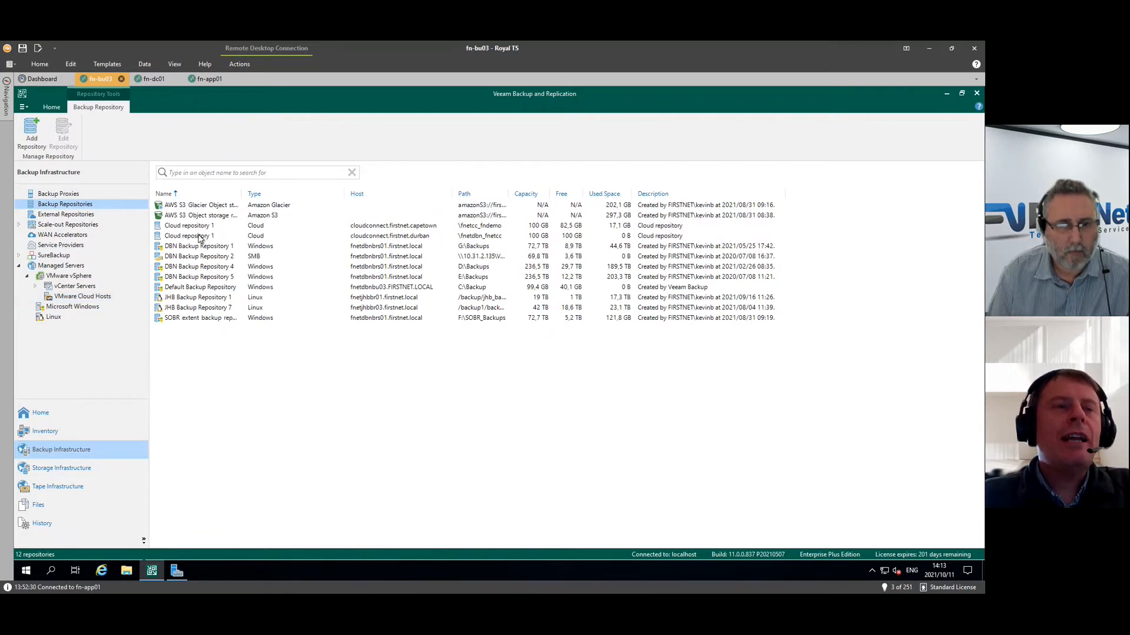
{"action": "left_click", "coordinate": [199, 237]}
{"action": "left_click", "coordinate": [200, 227]}
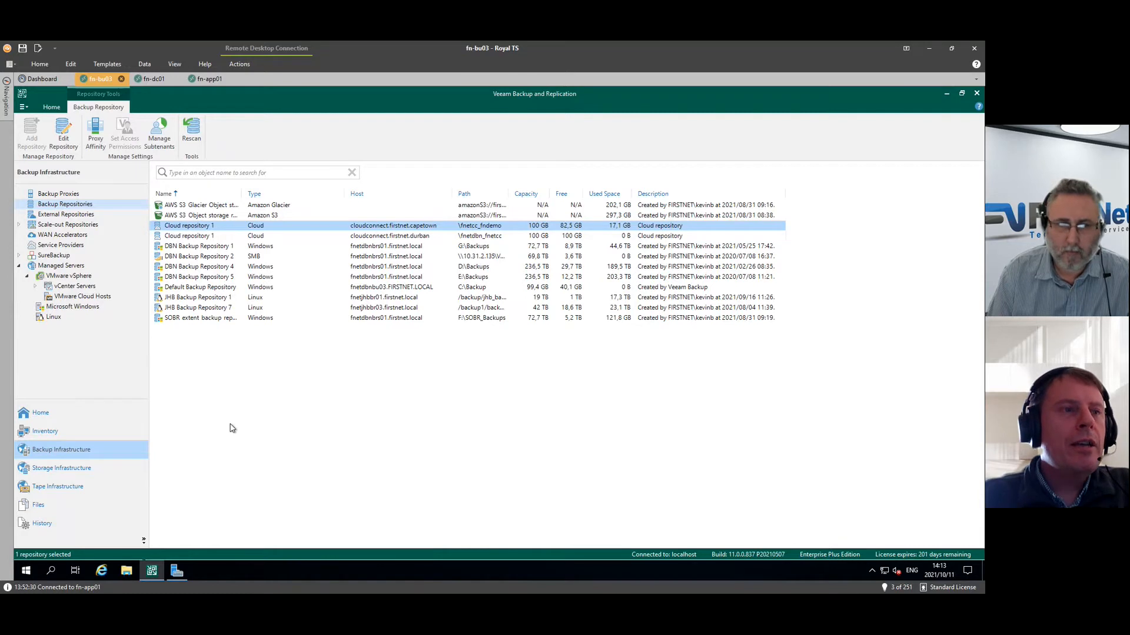
- Open Backup Job 1 of the Cloud Connect Demo jobs for editing and review its virtual machines and storage settings
{"action": "left_click", "coordinate": [67, 420]}
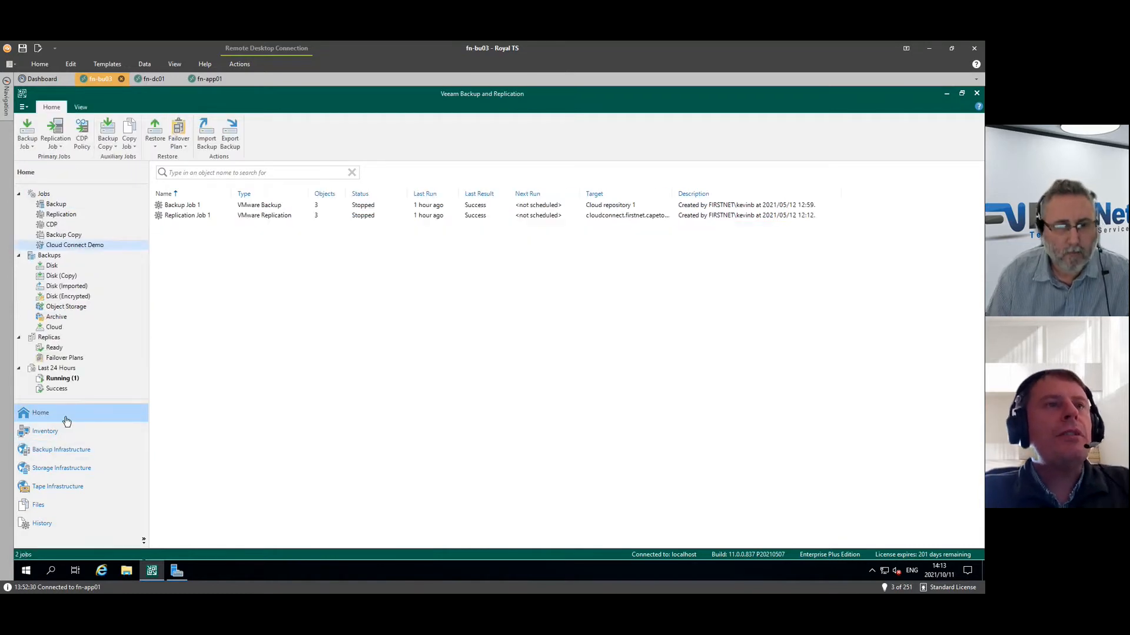
{"action": "right_click", "coordinate": [181, 207]}
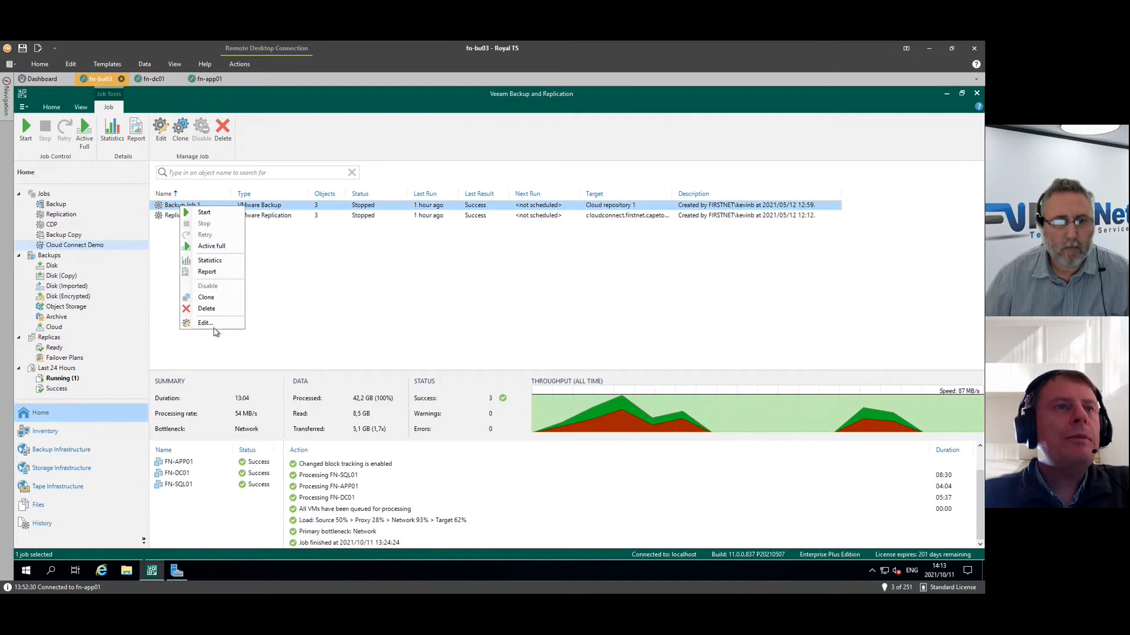
{"action": "left_click", "coordinate": [212, 324]}
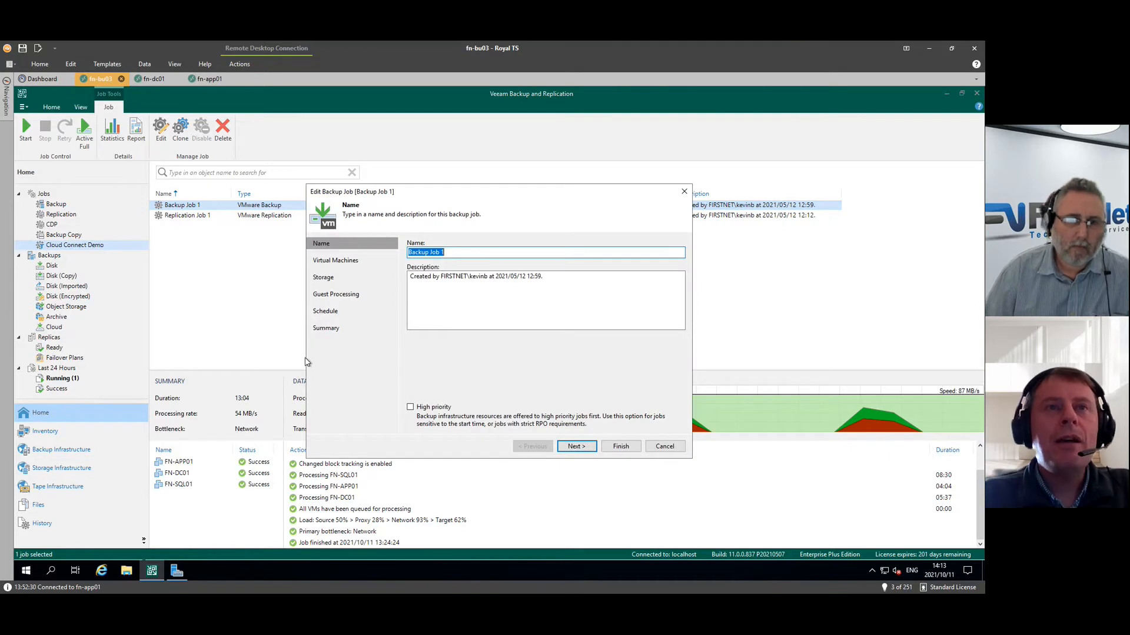
{"action": "left_click", "coordinate": [577, 452]}
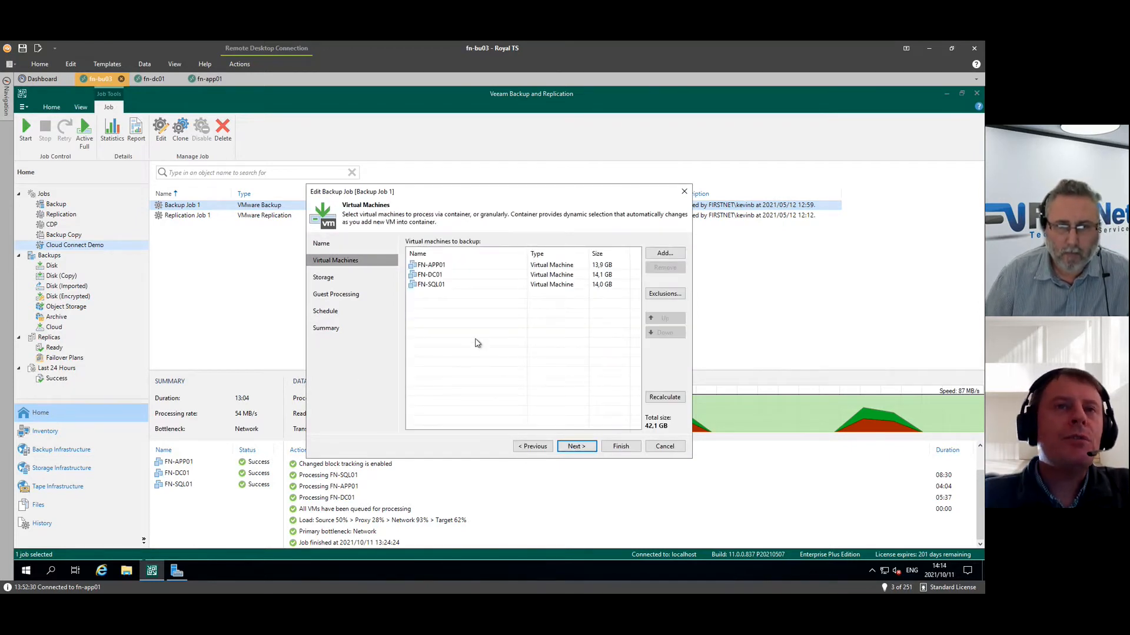
{"action": "left_click", "coordinate": [577, 447]}
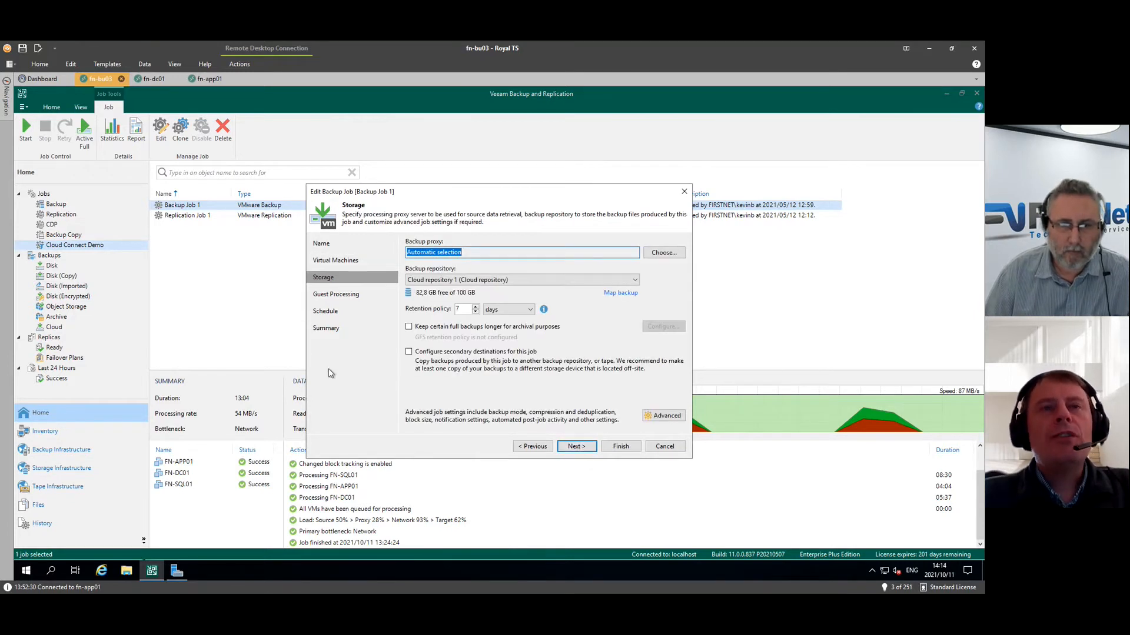
- Reselect the first Cloud repository 1 as backup repository, and switch longer archival retention of full backups on and off again
{"action": "left_click", "coordinate": [578, 281]}
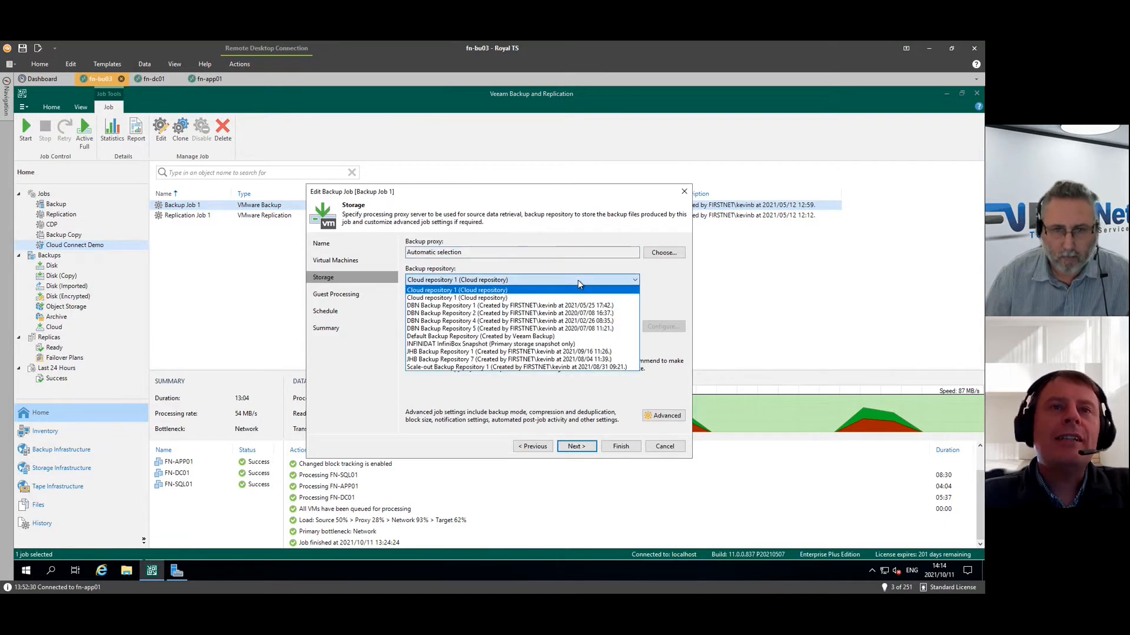
{"action": "left_click", "coordinate": [537, 292]}
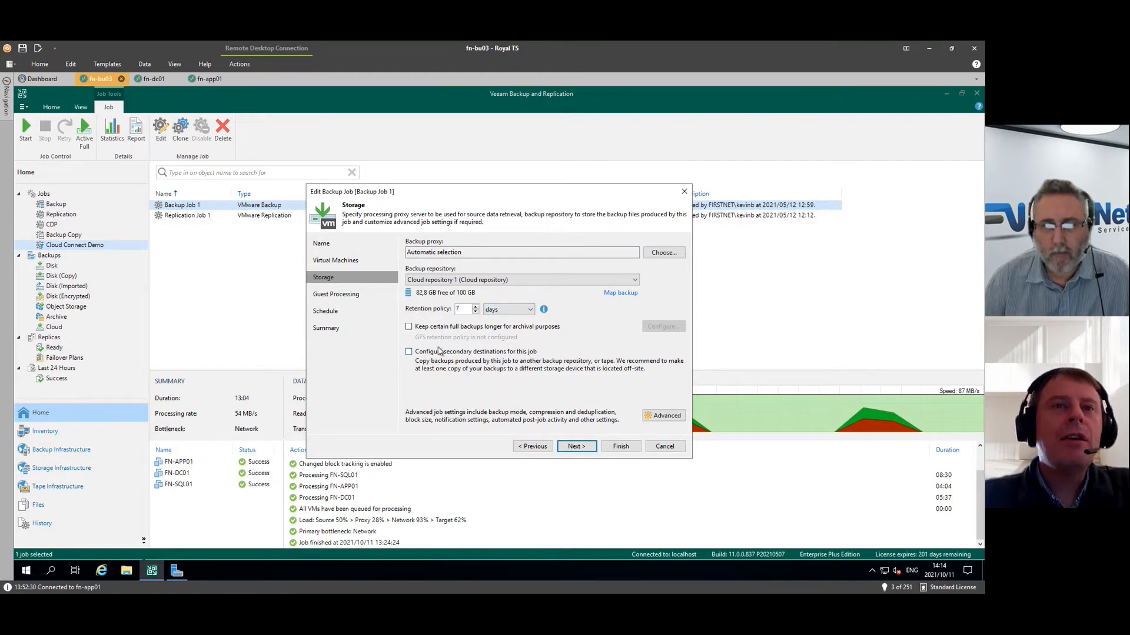
{"action": "left_click", "coordinate": [423, 328]}
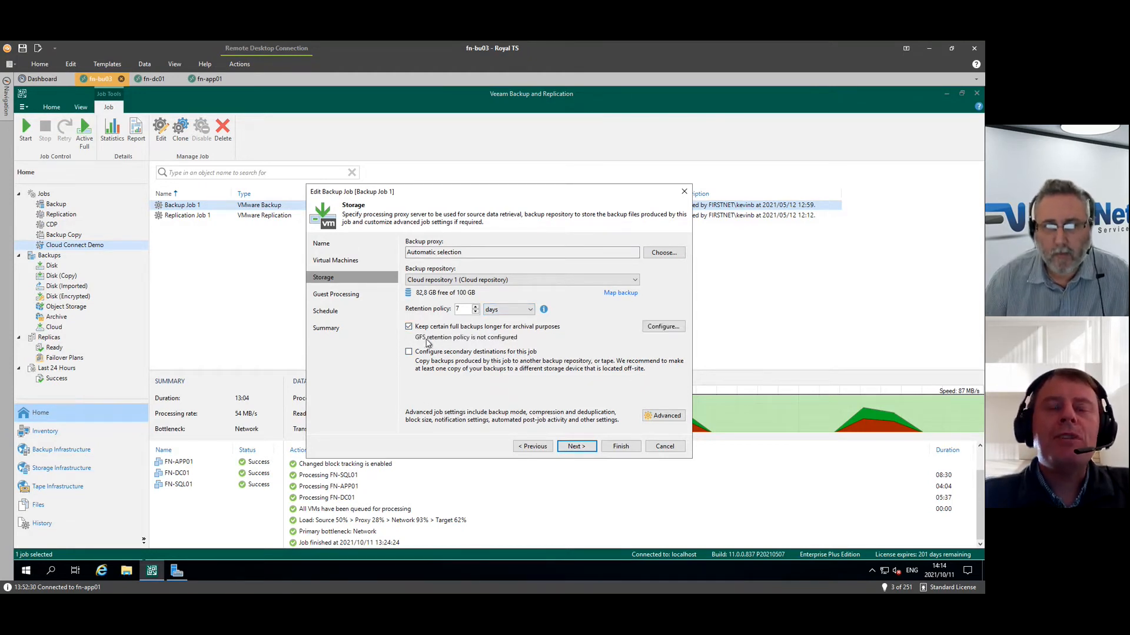
{"action": "left_click", "coordinate": [513, 328]}
- View the job's advanced backup mode settings, try the periodic active full backup option, and discard the changes
{"action": "left_click", "coordinate": [659, 418]}
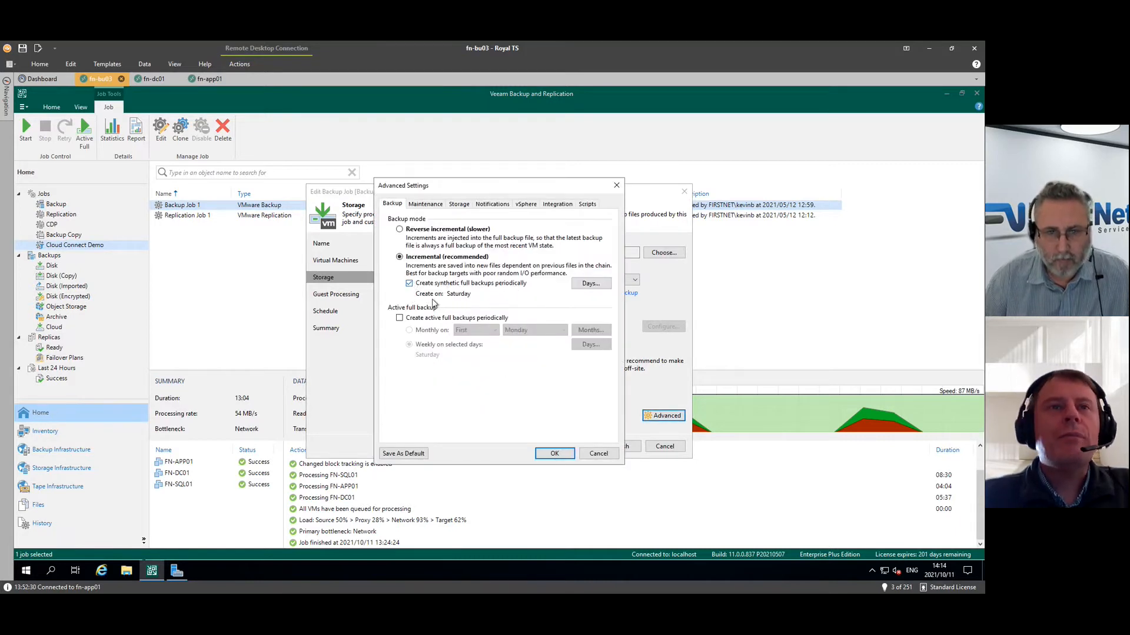
{"action": "left_click", "coordinate": [425, 319]}
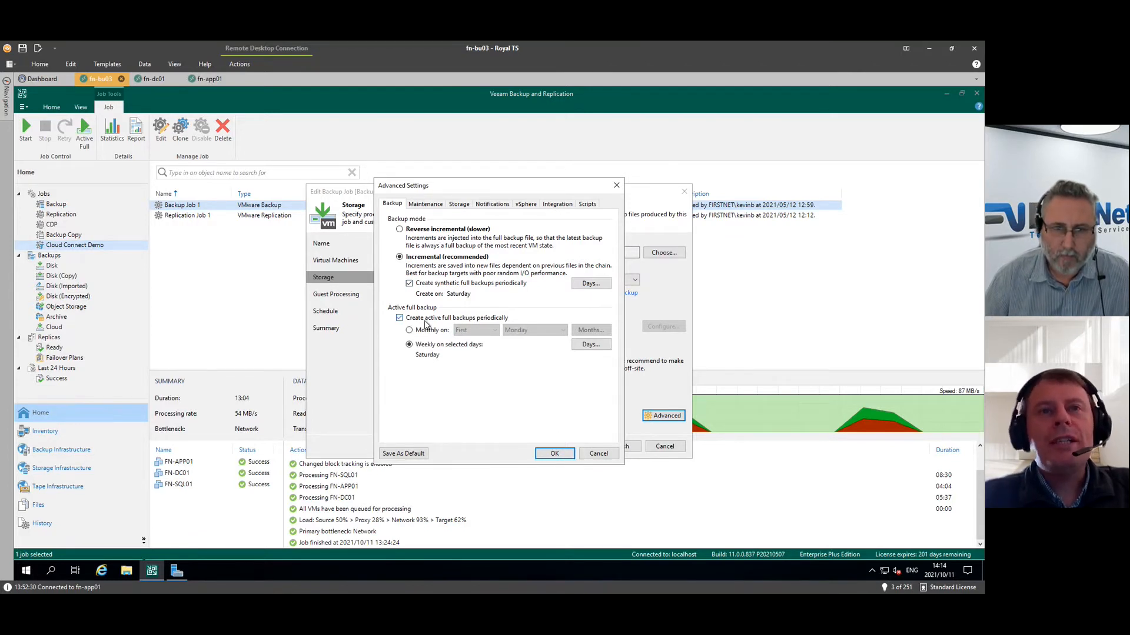
{"action": "left_click", "coordinate": [424, 321]}
{"action": "left_click", "coordinate": [596, 456]}
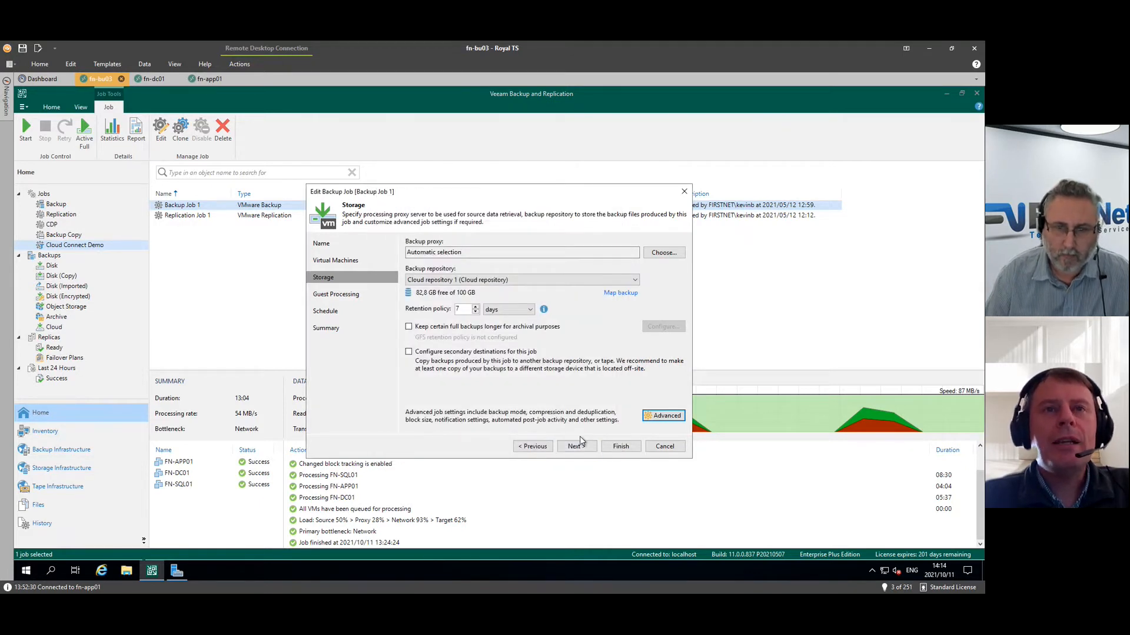
- Review the guest processing options of Backup Job 1 and continue to its schedule settings
{"action": "left_click", "coordinate": [584, 447]}
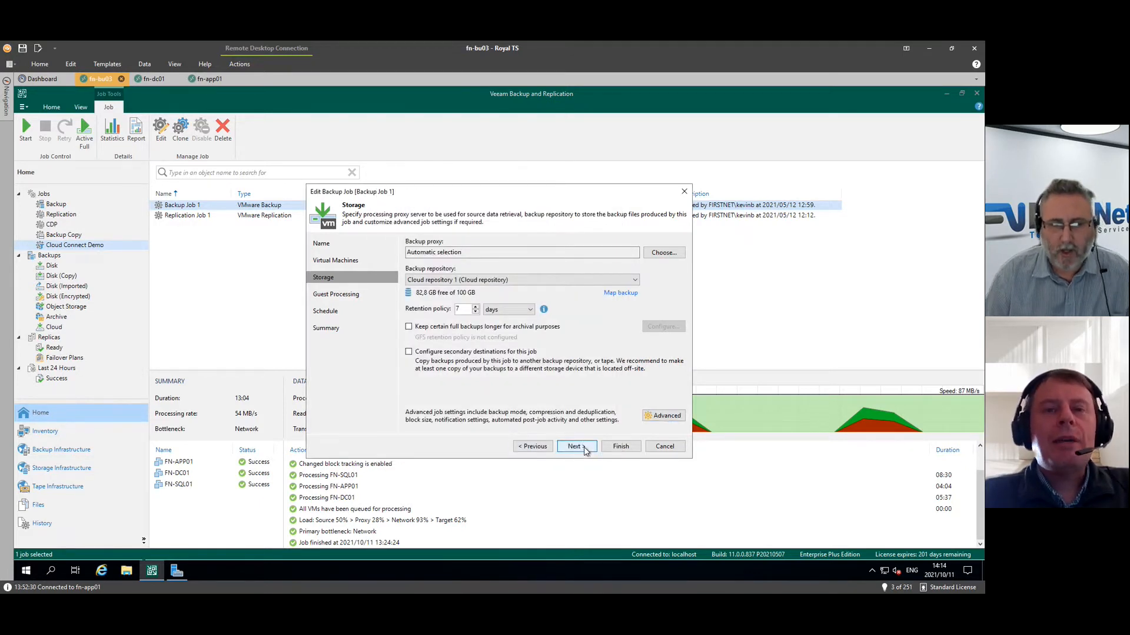
{"action": "left_click", "coordinate": [578, 451]}
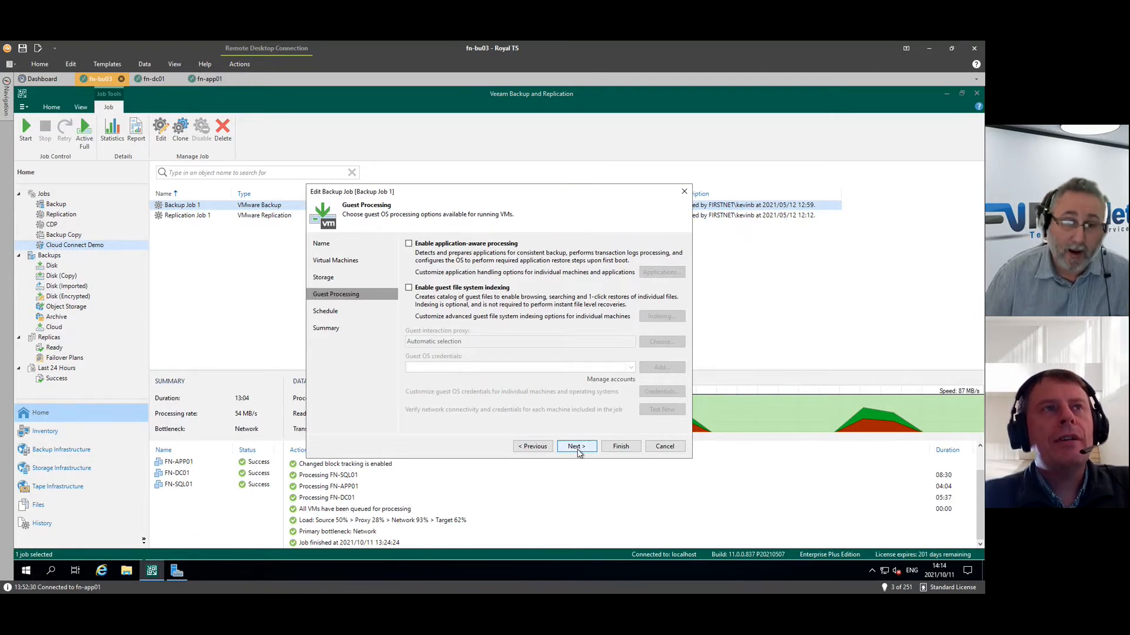
{"action": "left_click", "coordinate": [578, 450]}
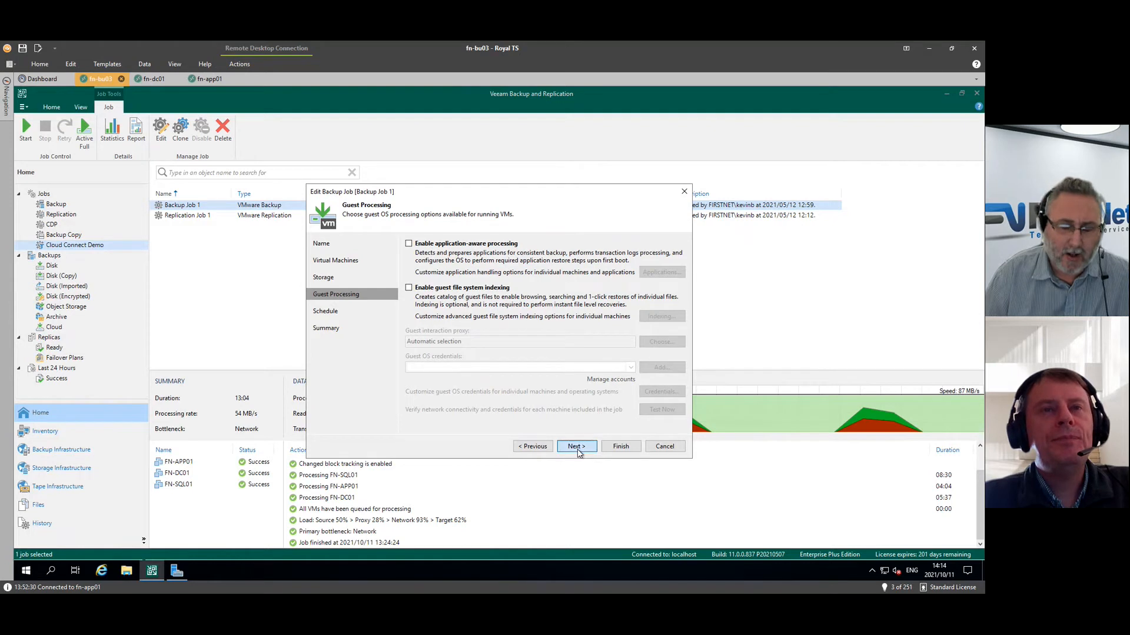
{"action": "left_click", "coordinate": [577, 447]}
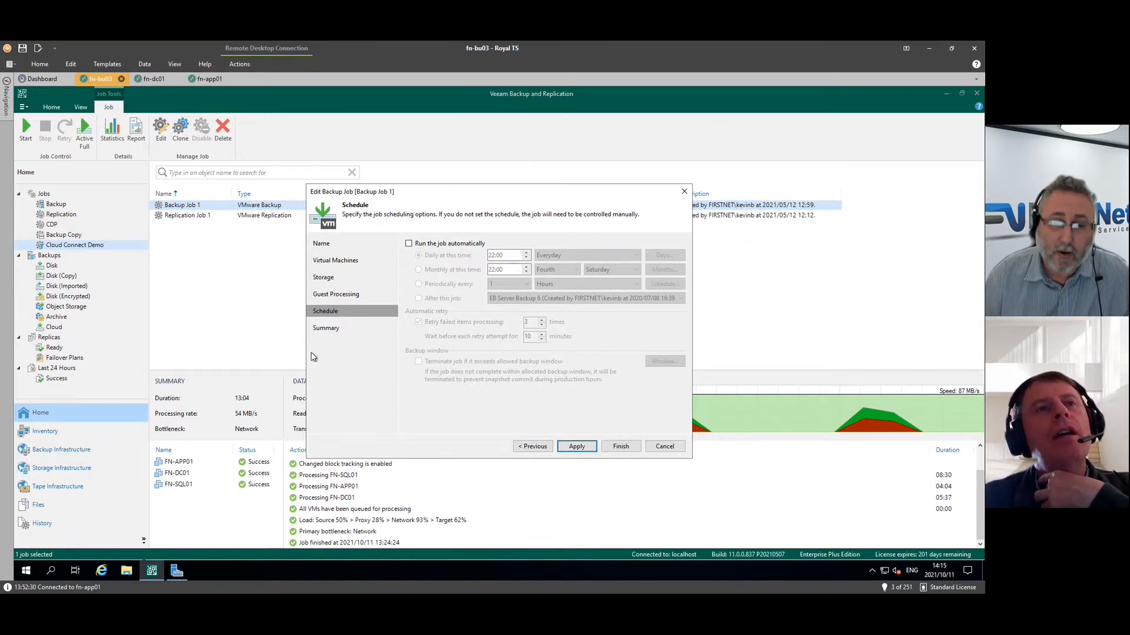
- Return to the storage settings of Backup Job 1, view the retention units, and try a retention policy of 30 days
{"action": "left_click", "coordinate": [324, 278]}
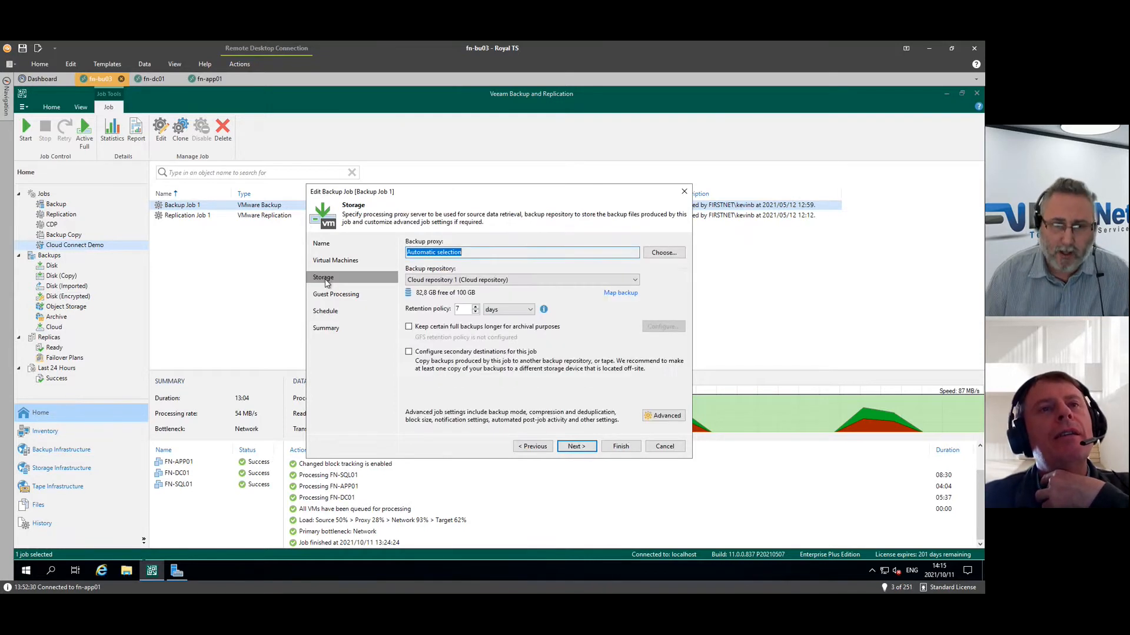
{"action": "left_click", "coordinate": [497, 310]}
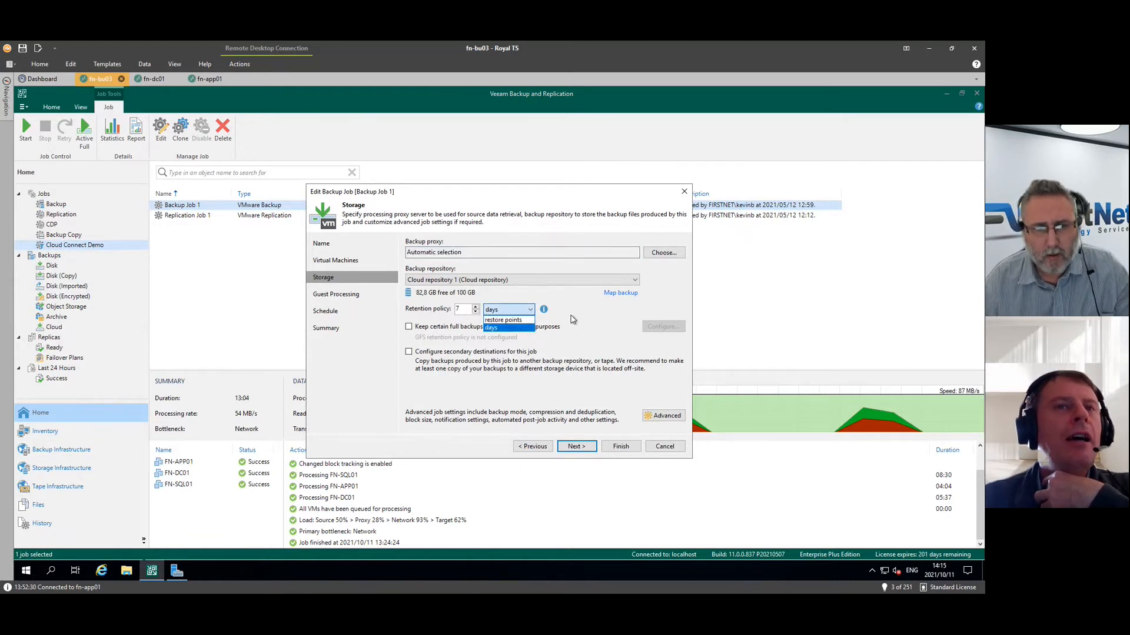
{"action": "left_click", "coordinate": [466, 318]}
{"action": "double_click", "coordinate": [461, 309]}
{"action": "type", "text": "30"}
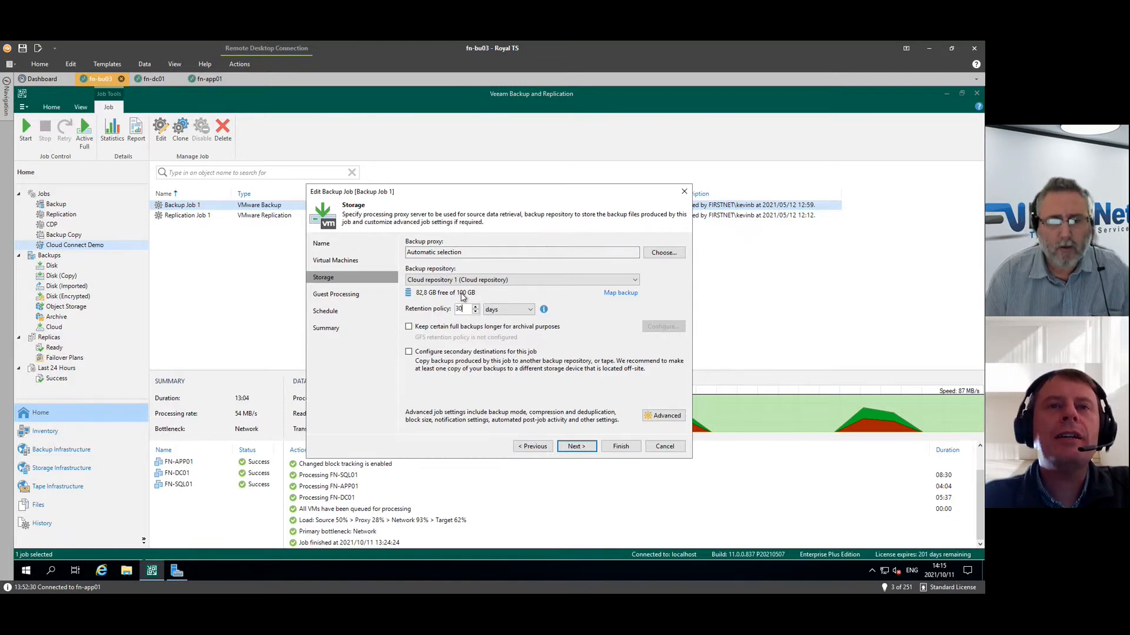
{"action": "left_click_drag", "start_coordinate": [463, 310], "coordinate": [452, 314]}
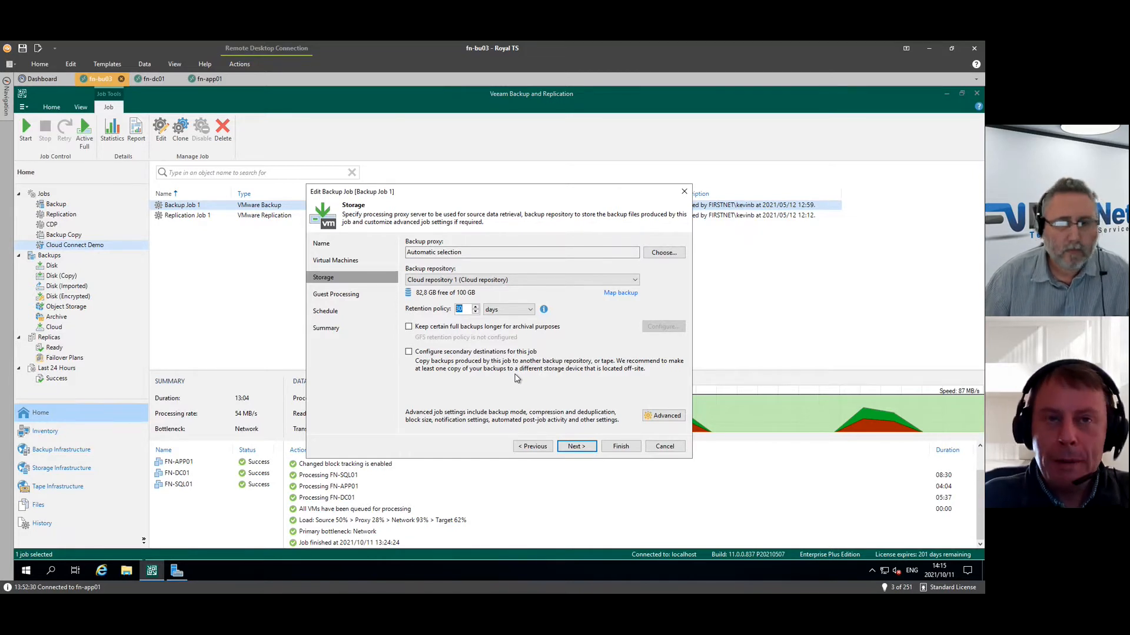
- Go through the remaining settings of Backup Job 1, return to its schedule, and exit without applying the changes
{"action": "left_click", "coordinate": [577, 447]}
{"action": "left_click", "coordinate": [583, 447]}
{"action": "left_click", "coordinate": [582, 446]}
{"action": "left_click", "coordinate": [579, 444]}
{"action": "left_click", "coordinate": [533, 445]}
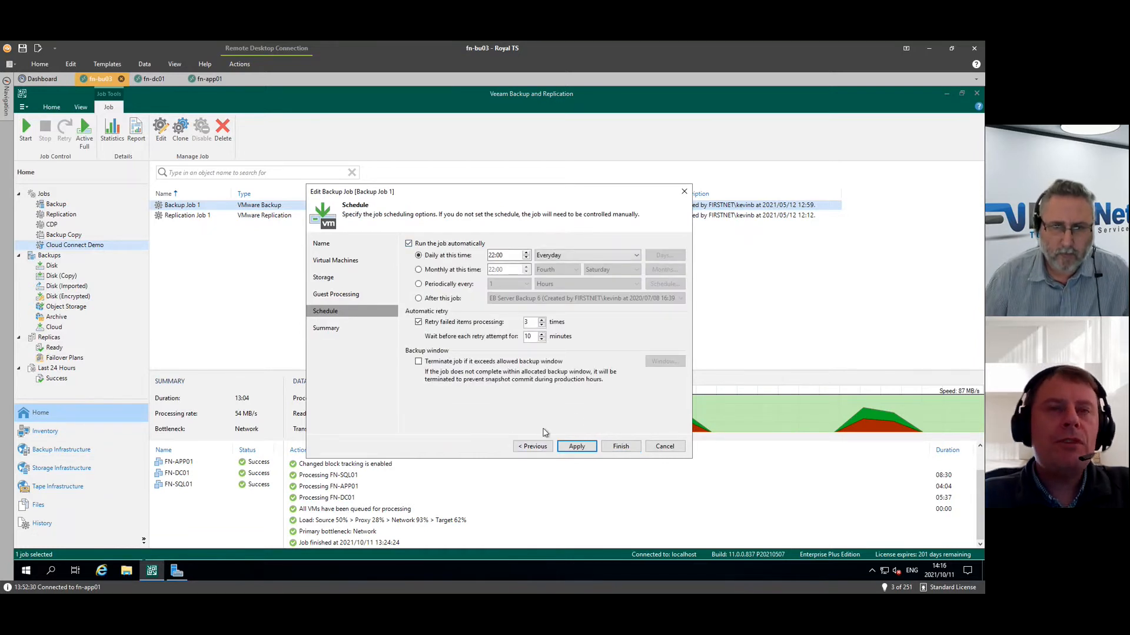
{"action": "left_click", "coordinate": [664, 446]}
{"action": "left_click", "coordinate": [505, 340]}
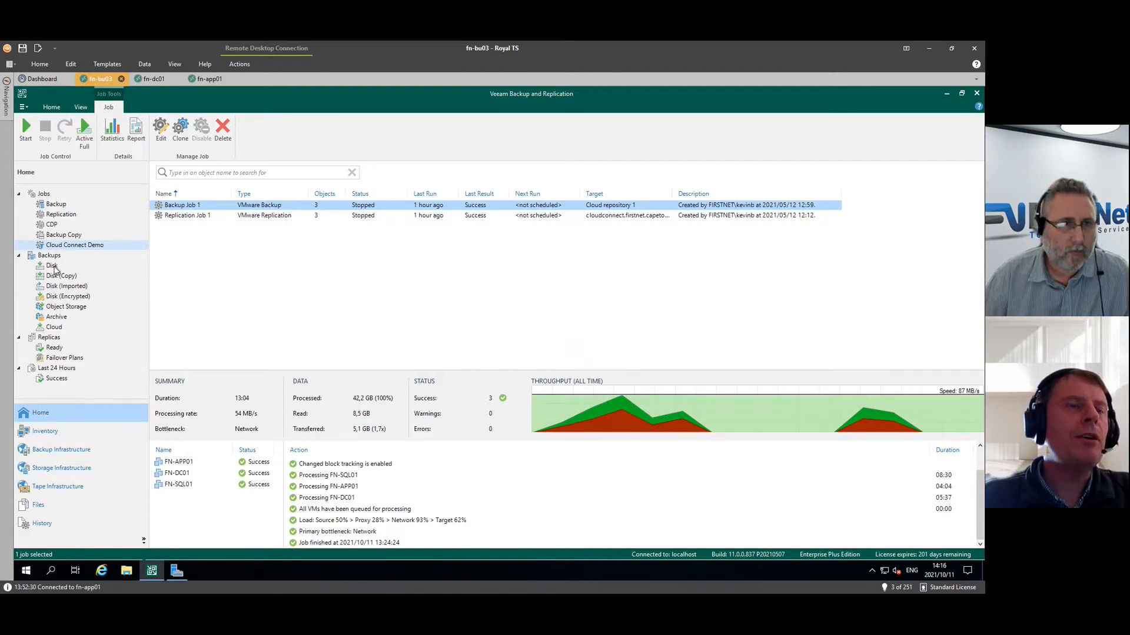
- View the cloud backups and expand Backup Job 1 to list its backed-up virtual machines
{"action": "left_click", "coordinate": [54, 331]}
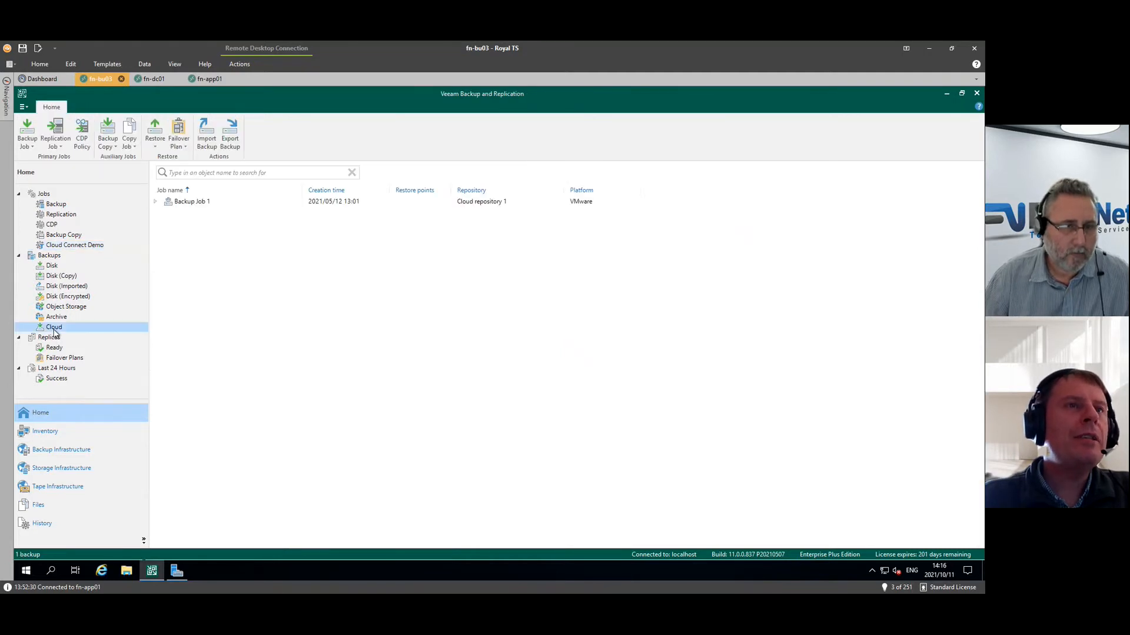
{"action": "left_click", "coordinate": [192, 204]}
{"action": "left_click", "coordinate": [155, 203]}
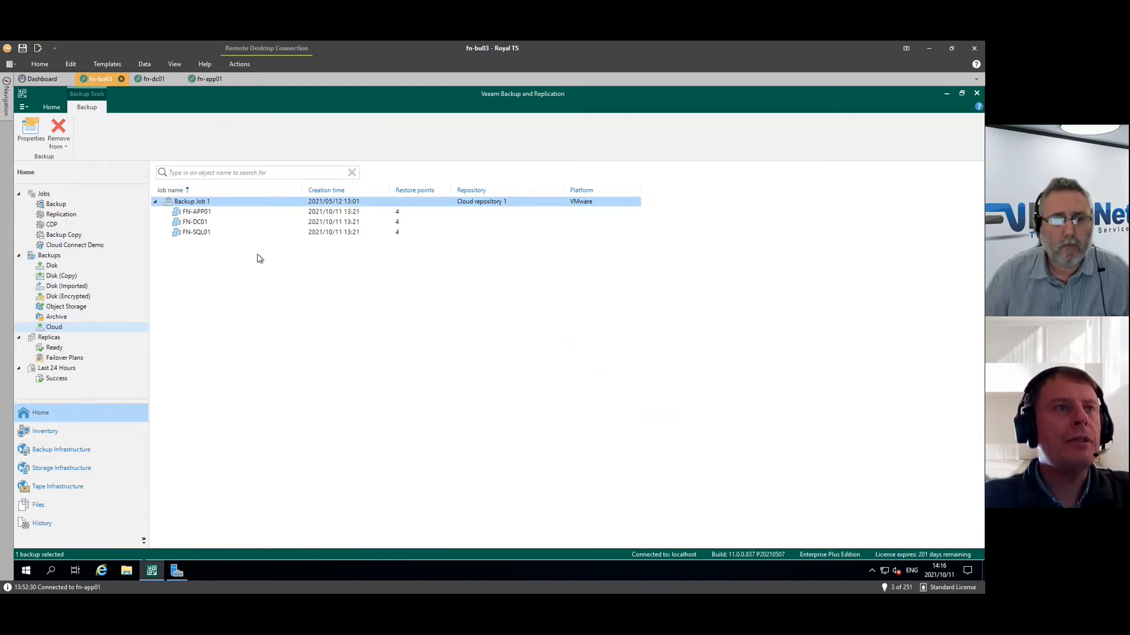
- Open Replication Job 1 of the Cloud Connect Demo jobs for editing and review its virtual machines and destination
{"action": "left_click", "coordinate": [67, 246]}
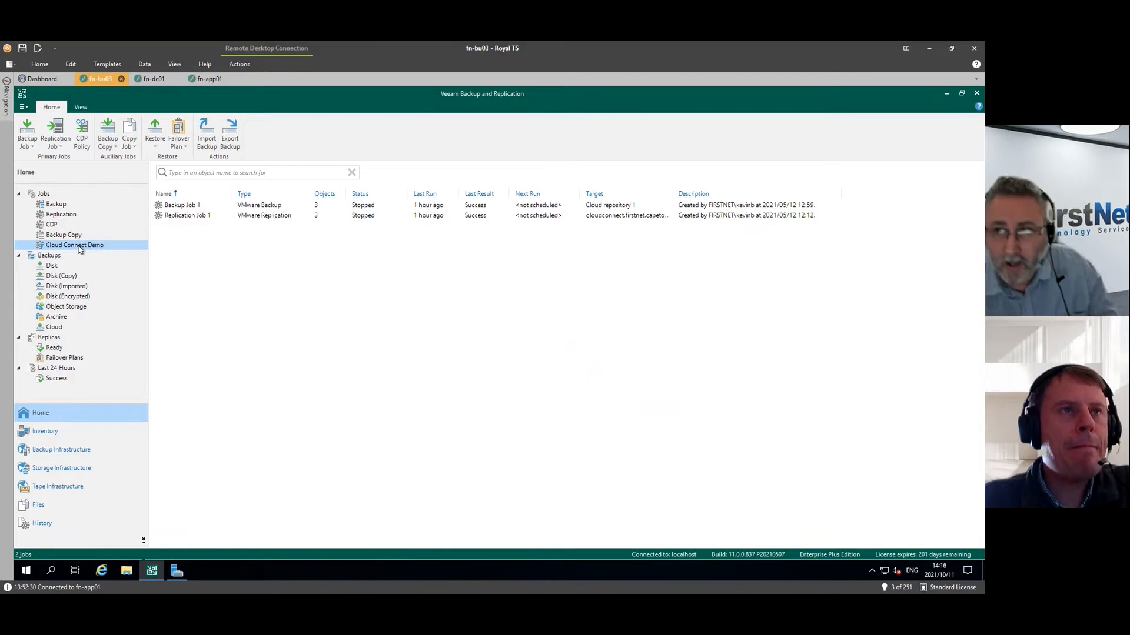
{"action": "left_click", "coordinate": [176, 216]}
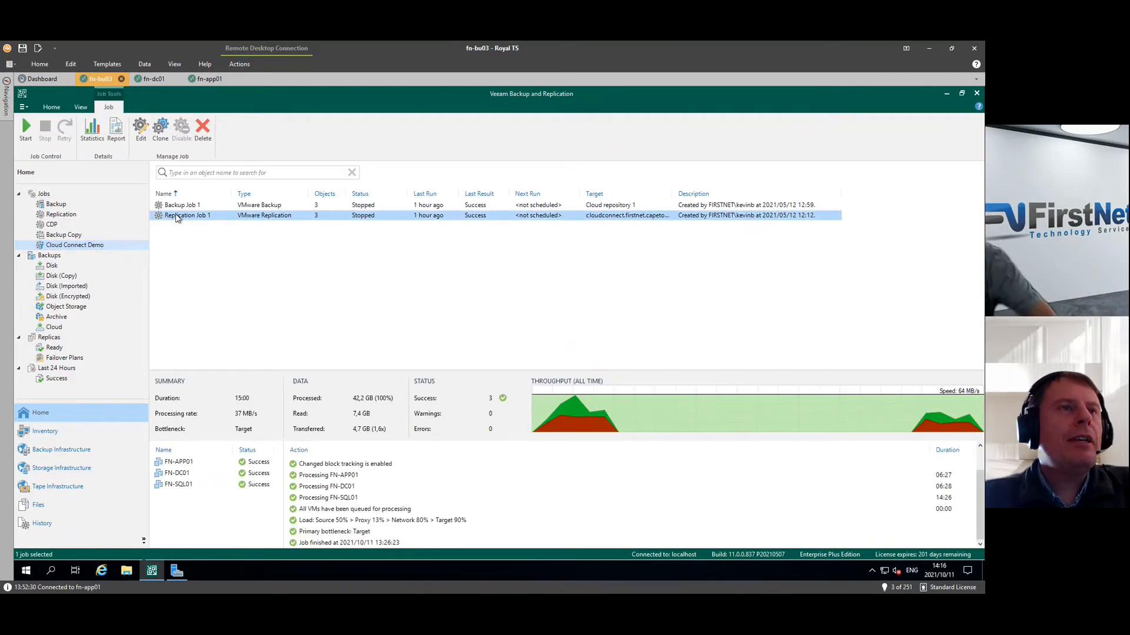
{"action": "right_click", "coordinate": [176, 216]}
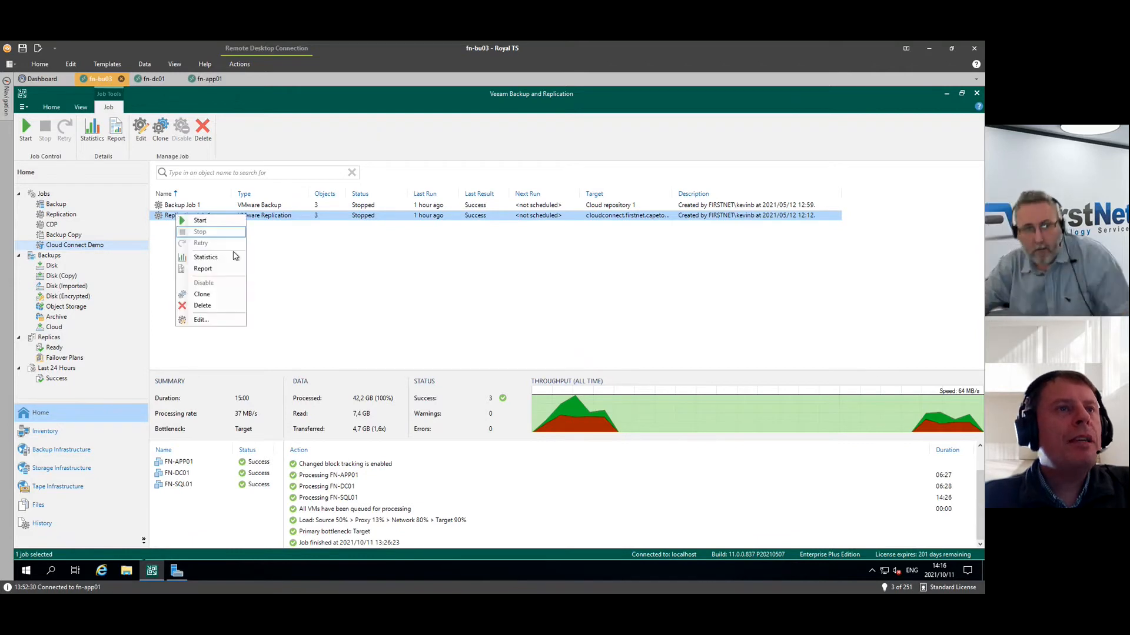
{"action": "left_click", "coordinate": [231, 323]}
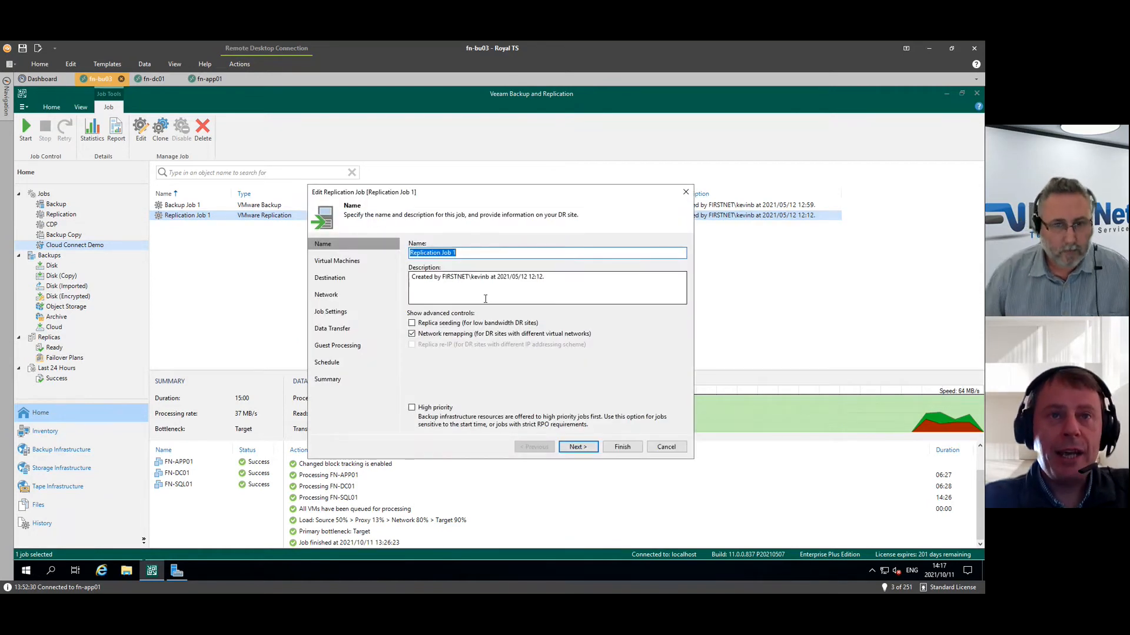
{"action": "left_click", "coordinate": [577, 446]}
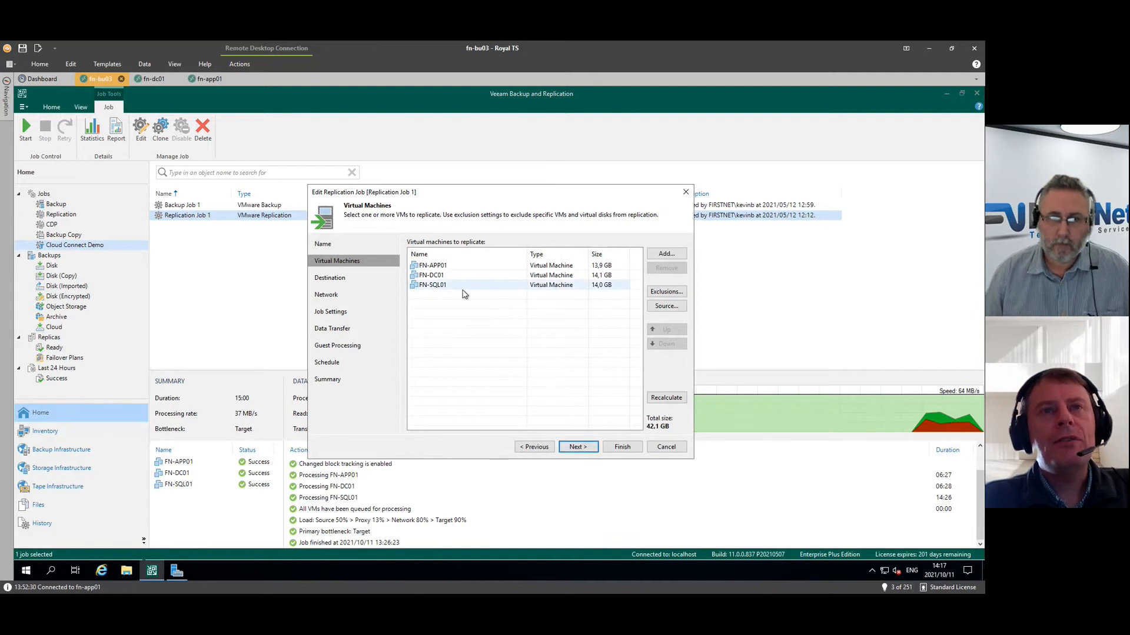
{"action": "left_click", "coordinate": [577, 447]}
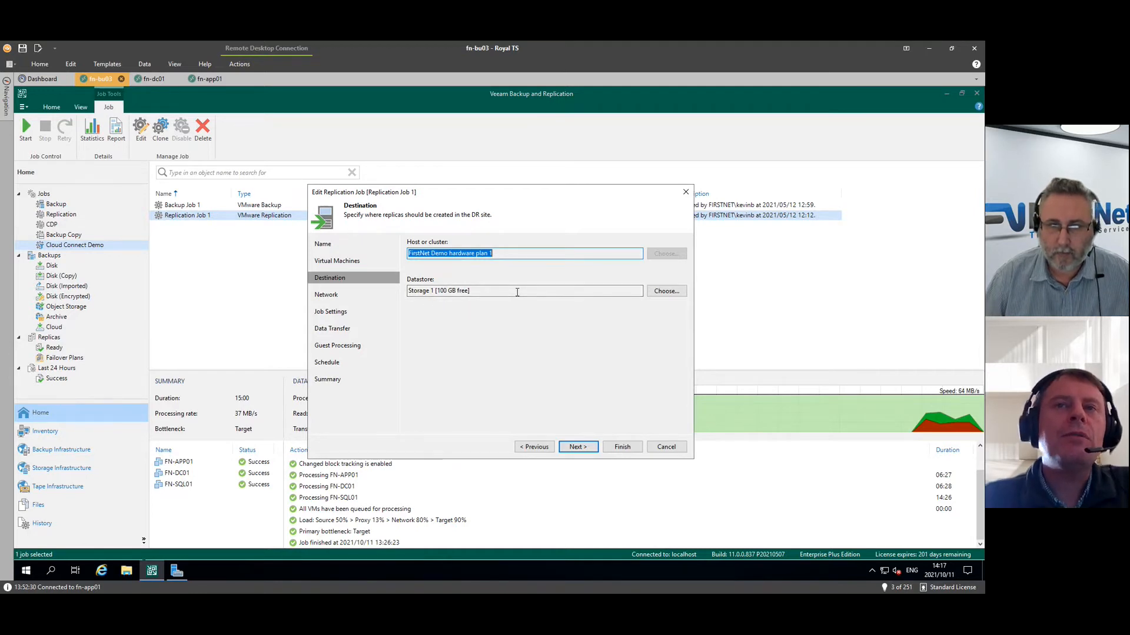
- Review the network mapping of Replication Job 1 and continue to its job settings
{"action": "left_click", "coordinate": [579, 448]}
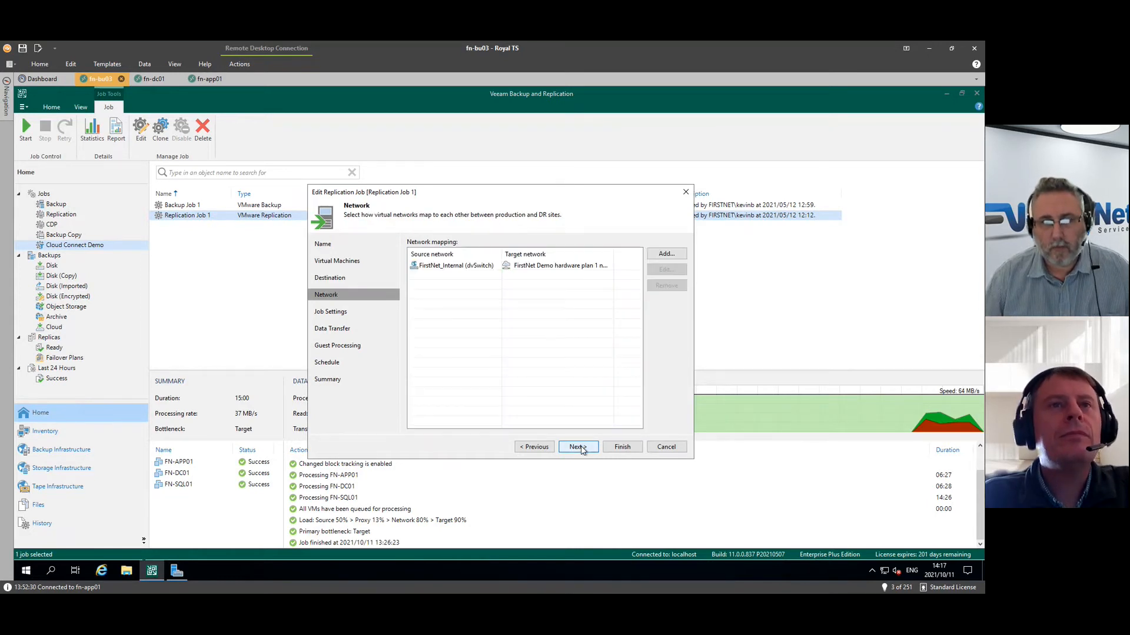
{"action": "left_click", "coordinate": [561, 271]}
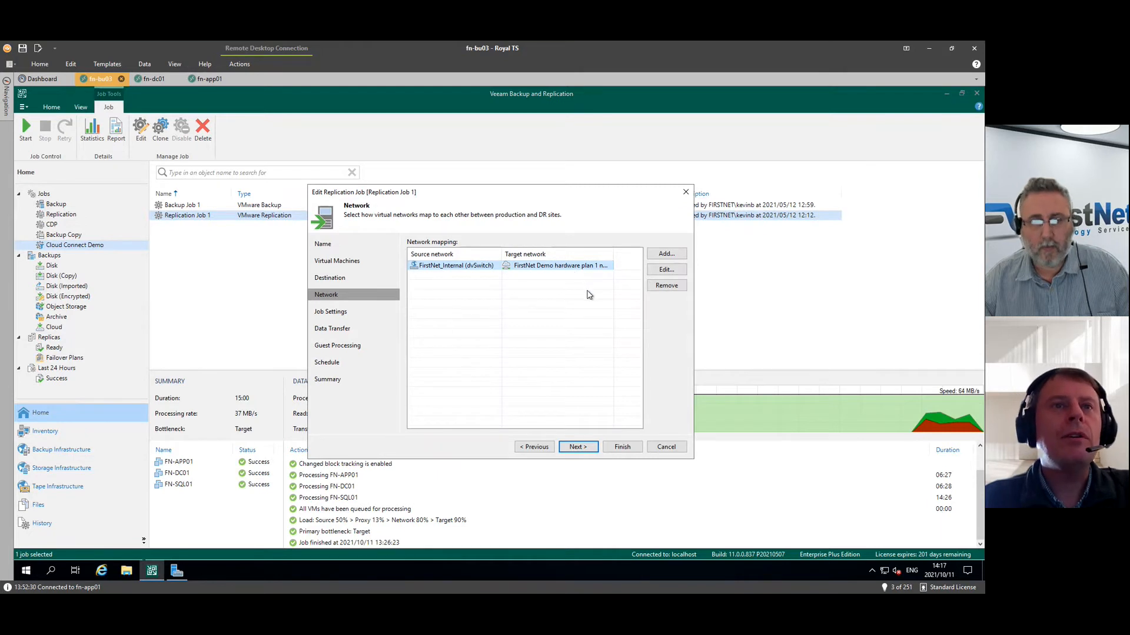
{"action": "left_click", "coordinate": [575, 449]}
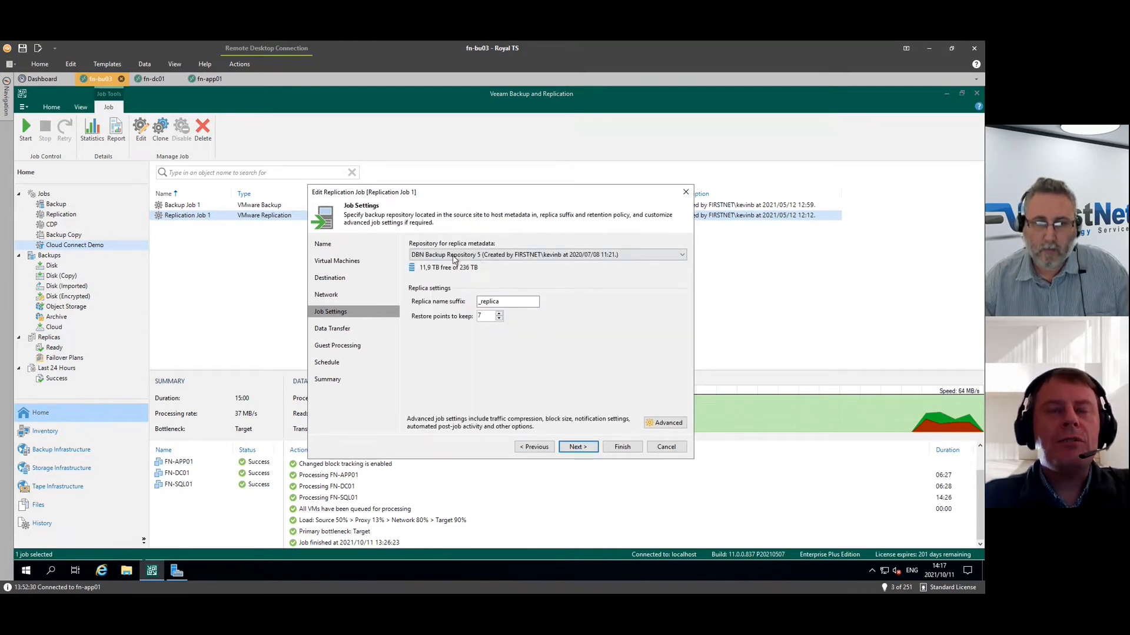
- Review the data transfer settings, try the built-in WAN accelerators option, reselect Direct, and continue to guest processing
{"action": "left_click", "coordinate": [576, 447]}
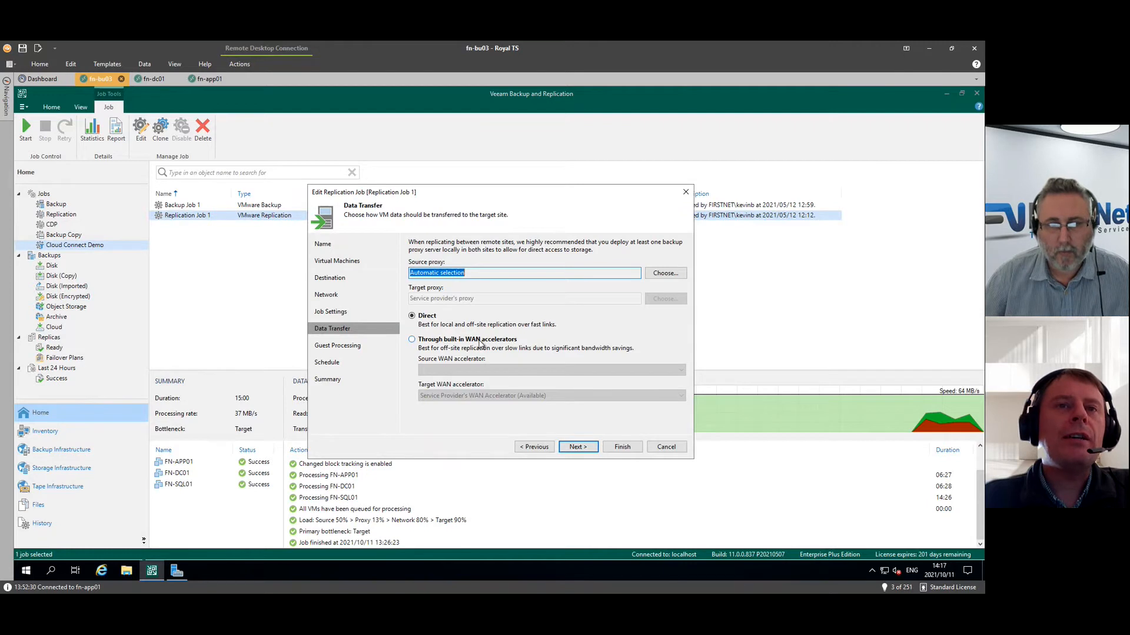
{"action": "left_click", "coordinate": [480, 341]}
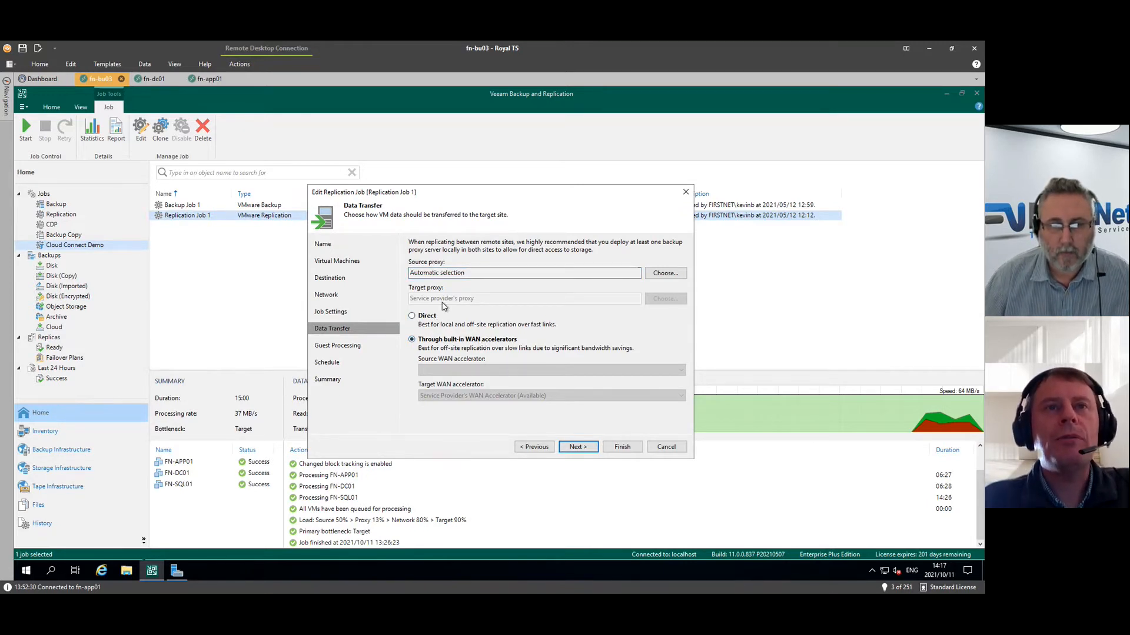
{"action": "left_click", "coordinate": [427, 319]}
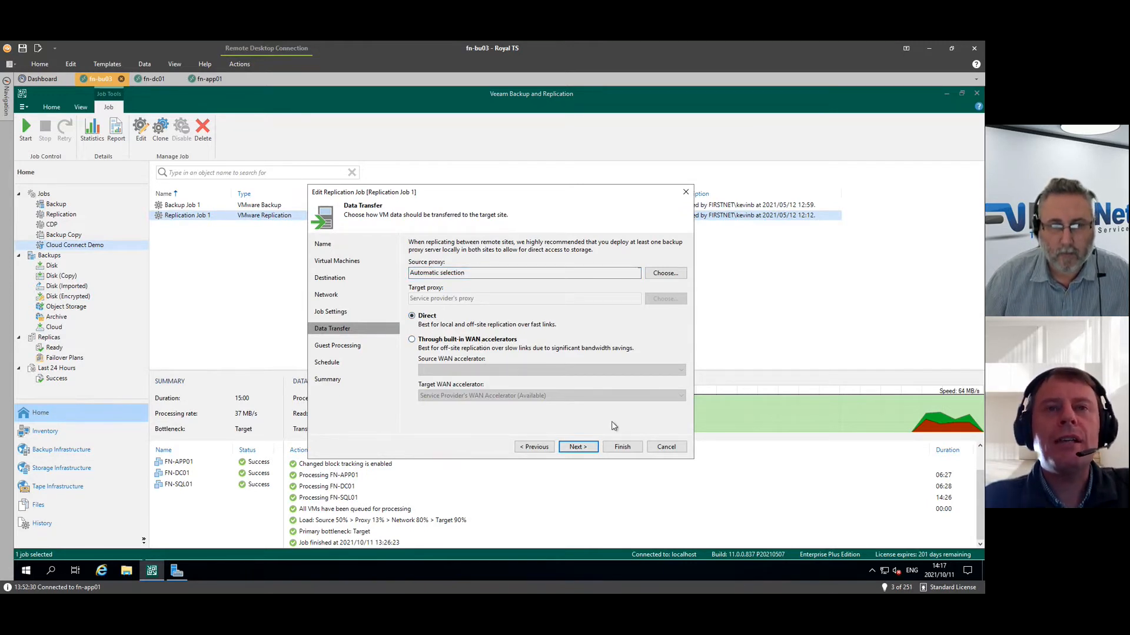
{"action": "left_click", "coordinate": [588, 448]}
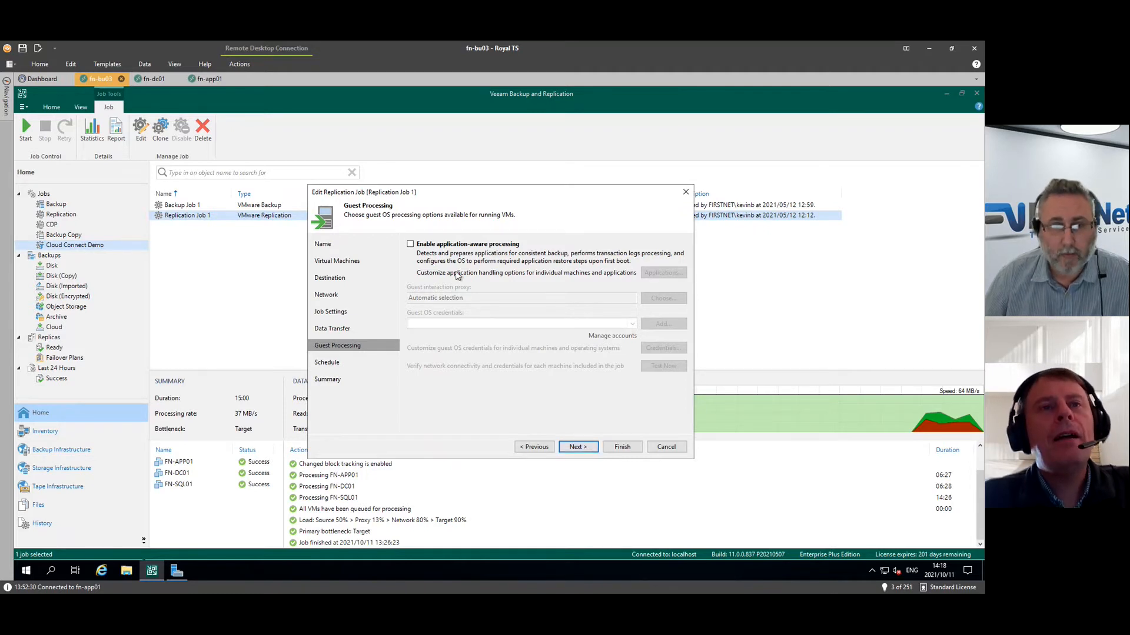
- Try a periodic schedule set to Continuously for Replication Job 1, and exit without applying the changes
{"action": "left_click", "coordinate": [578, 447]}
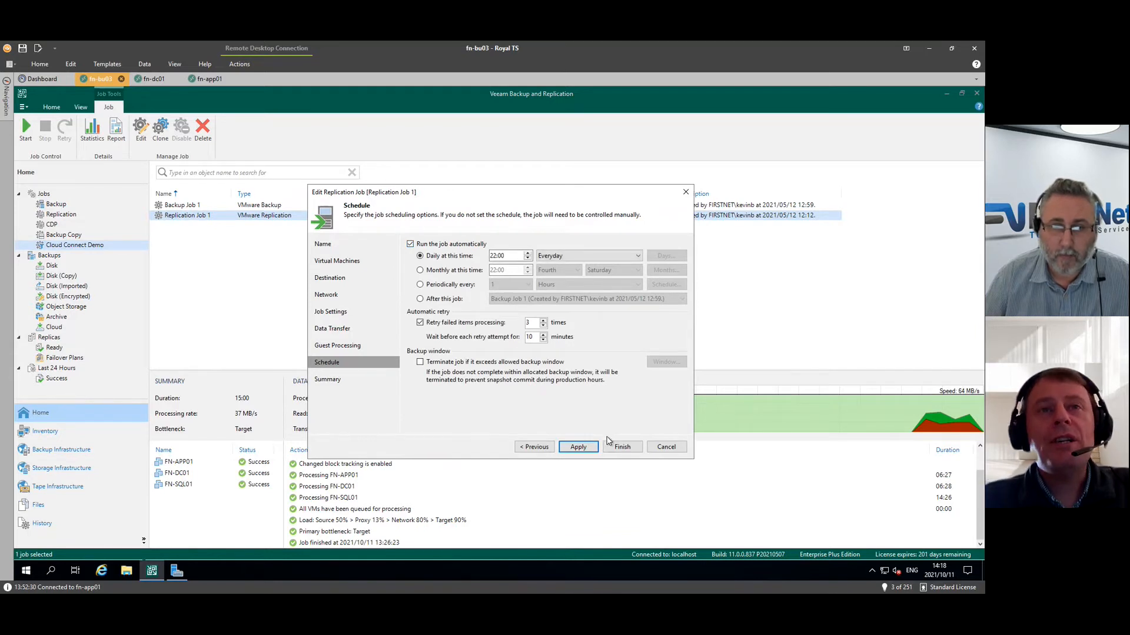
{"action": "left_click", "coordinate": [446, 285]}
{"action": "left_click", "coordinate": [523, 285]}
{"action": "left_click", "coordinate": [522, 287]}
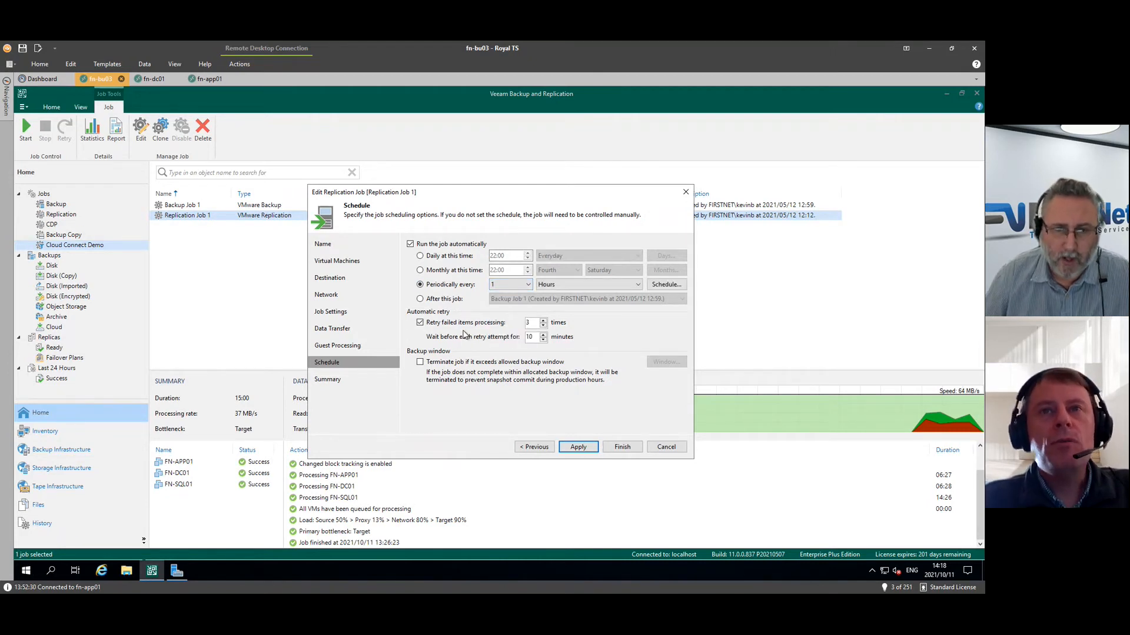
{"action": "left_click", "coordinate": [579, 288]}
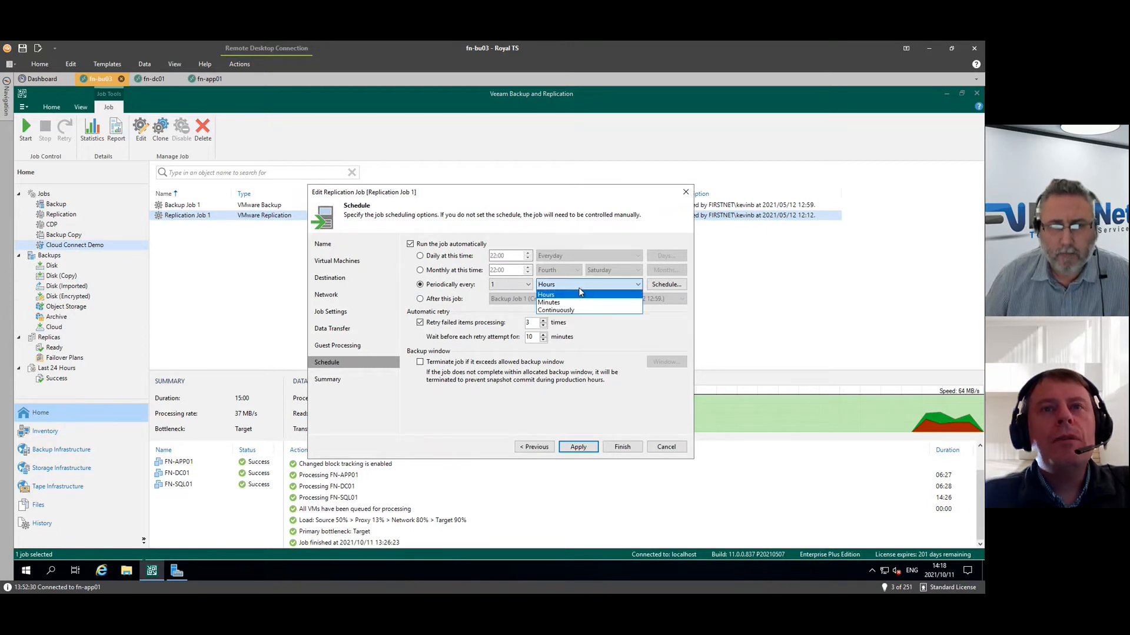
{"action": "left_click", "coordinate": [574, 310]}
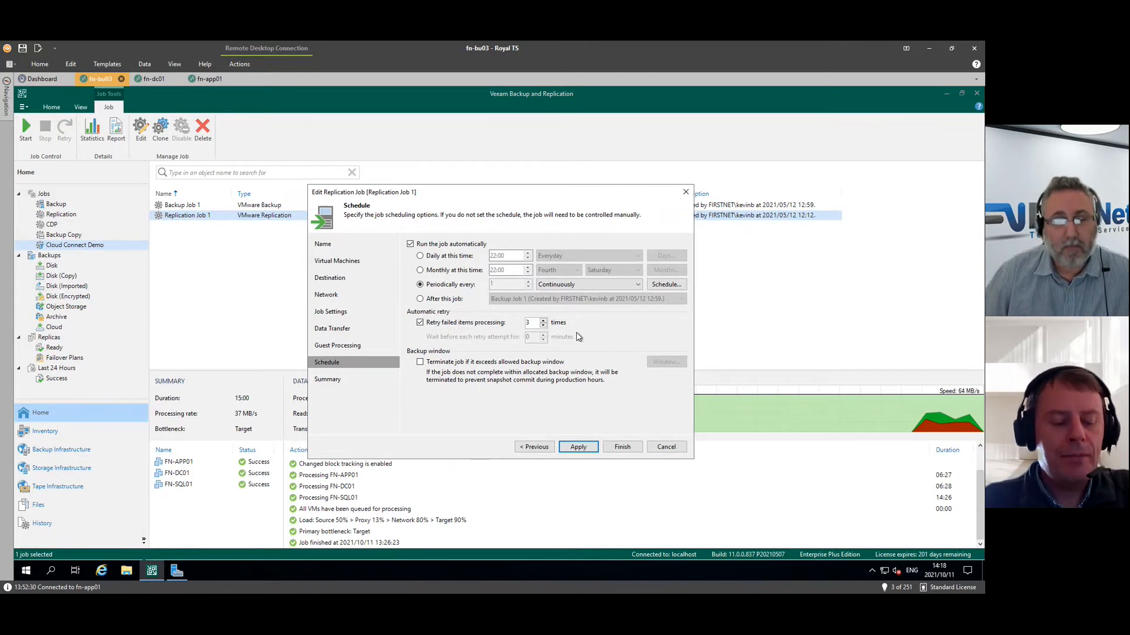
{"action": "left_click", "coordinate": [657, 449]}
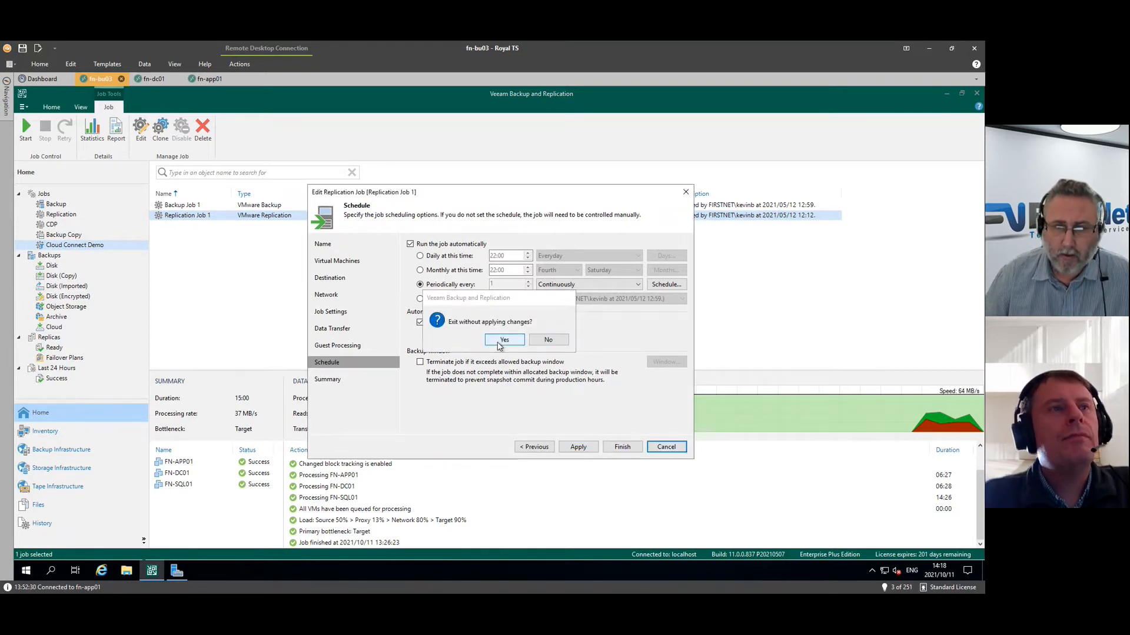
{"action": "left_click", "coordinate": [499, 342]}
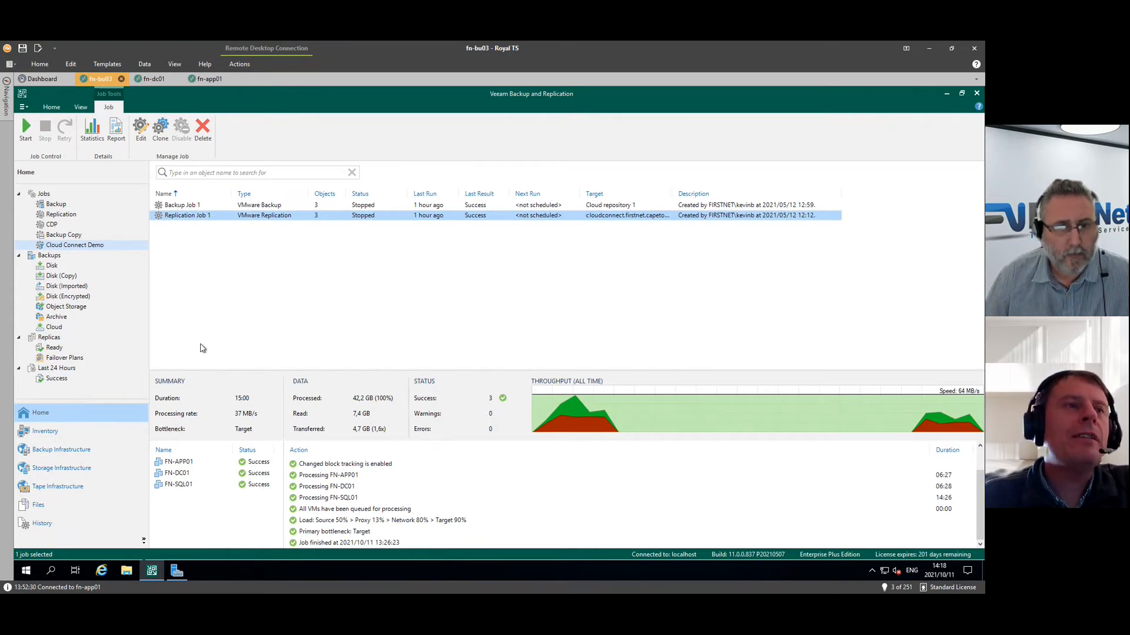
- List the replicas, and switch to the vSphere Client to view the summaries of FN-APP01, FN-SQL01 and FN-DC01
{"action": "left_click", "coordinate": [49, 339]}
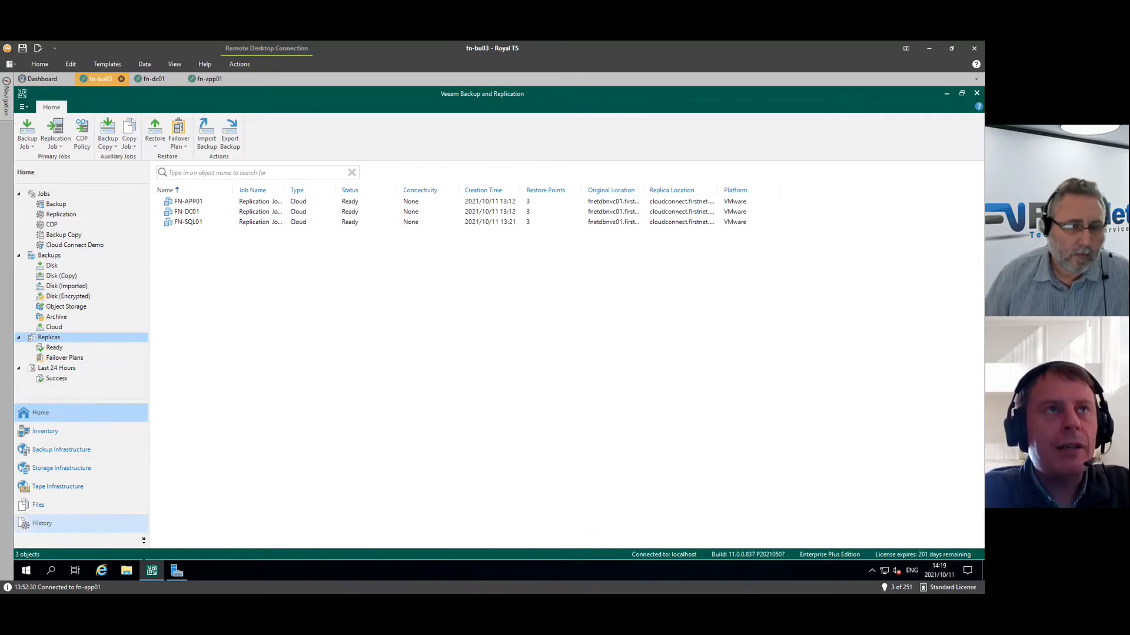
{"action": "key", "text": "alt+Tab"}
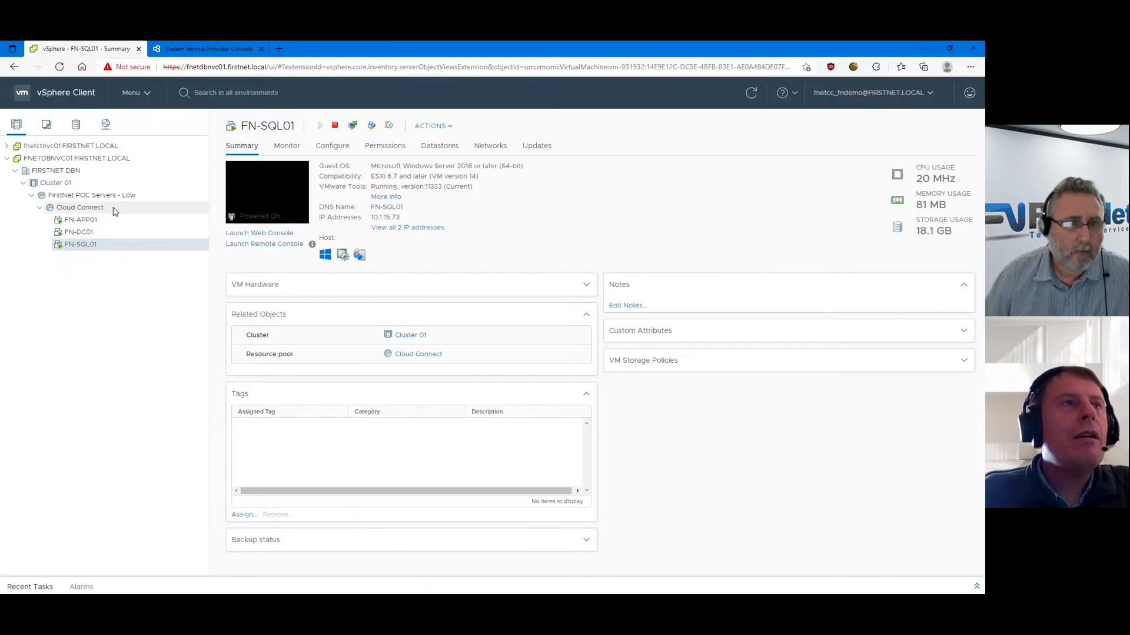
{"action": "left_click", "coordinate": [103, 233]}
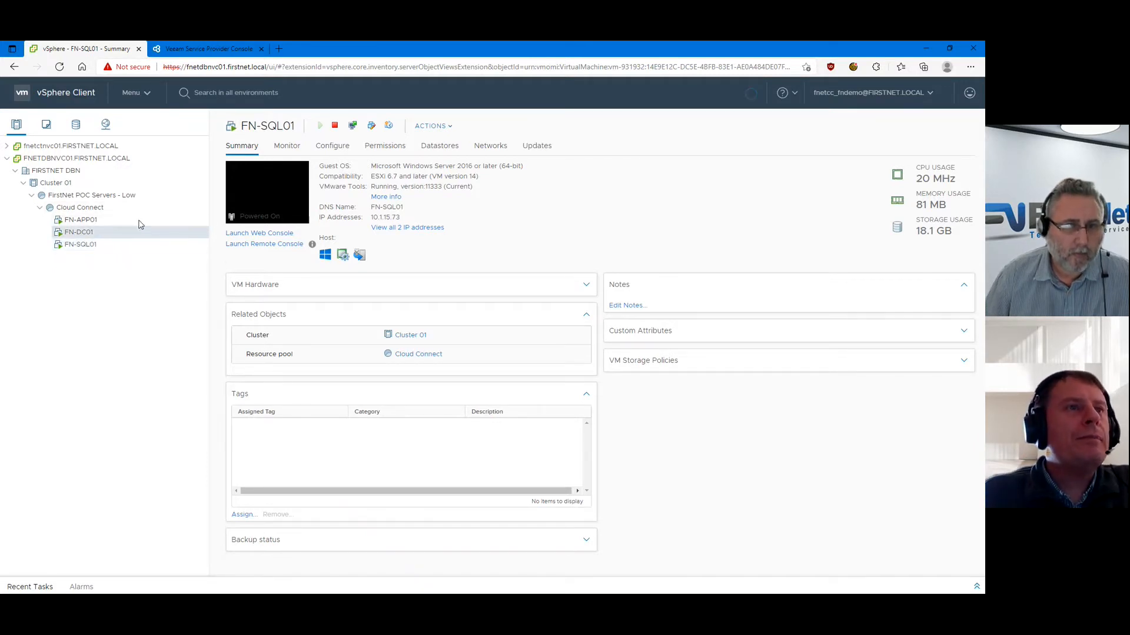
{"action": "left_click", "coordinate": [107, 222]}
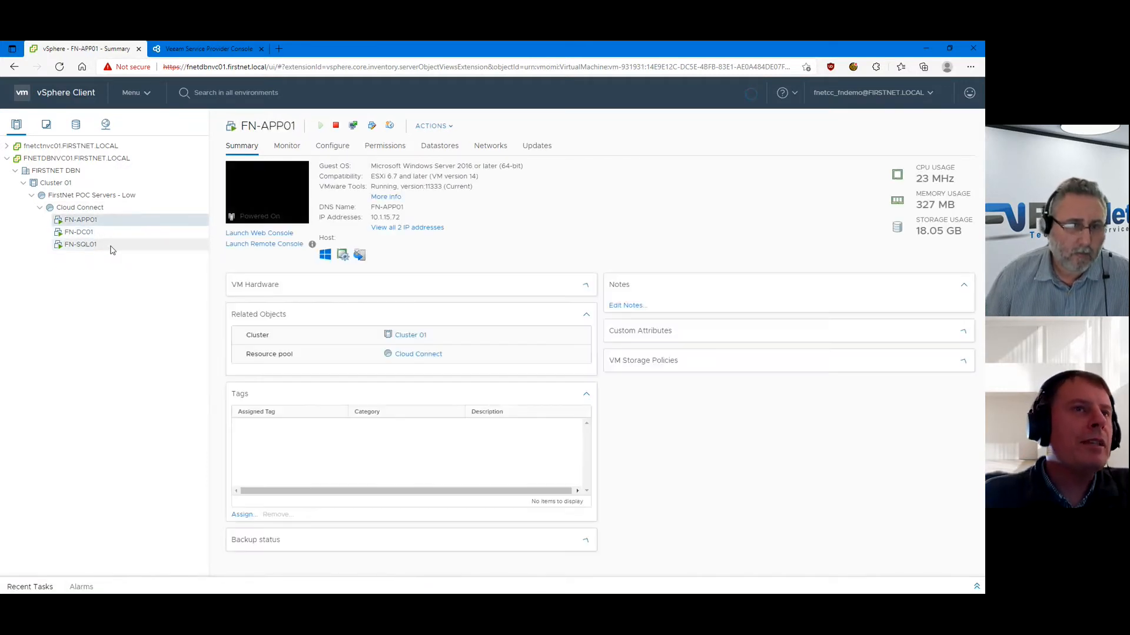
{"action": "left_click", "coordinate": [111, 246]}
{"action": "left_click", "coordinate": [114, 232]}
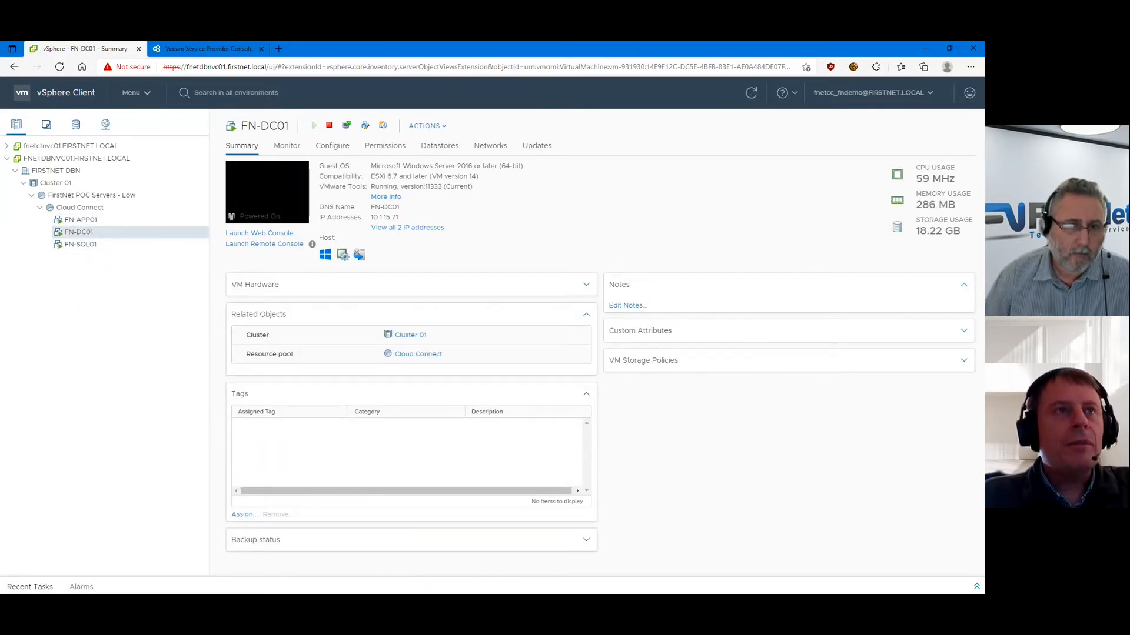
- Switch back to Royal TS and view the local server properties in the fn-dc01 and fn-app01 sessions
{"action": "key", "text": "alt+Tab"}
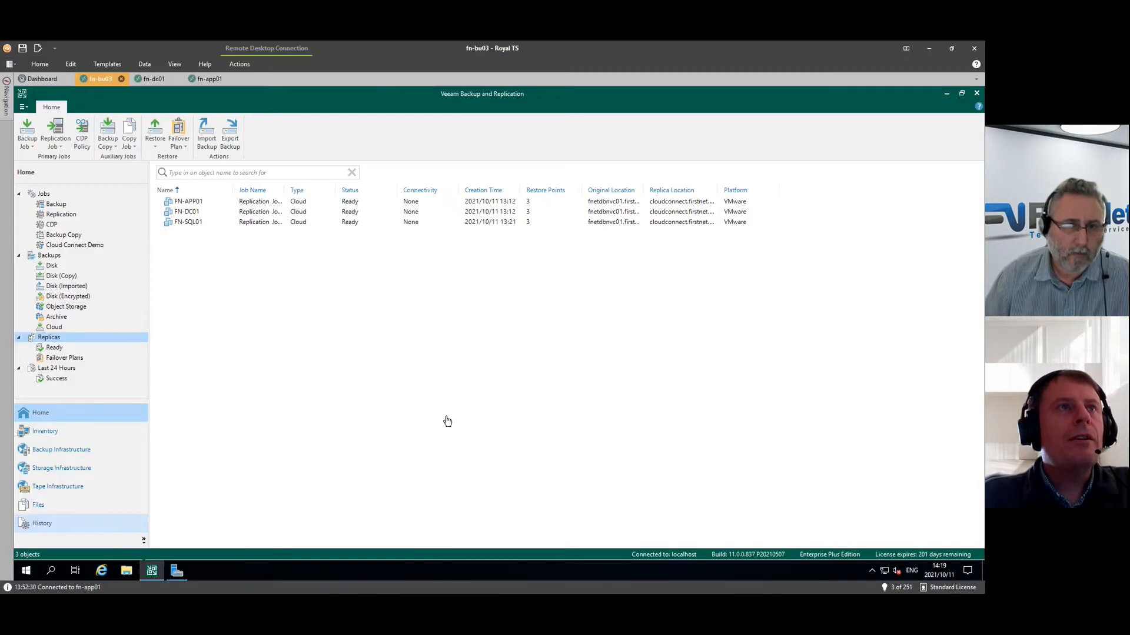
{"action": "left_click", "coordinate": [154, 79]}
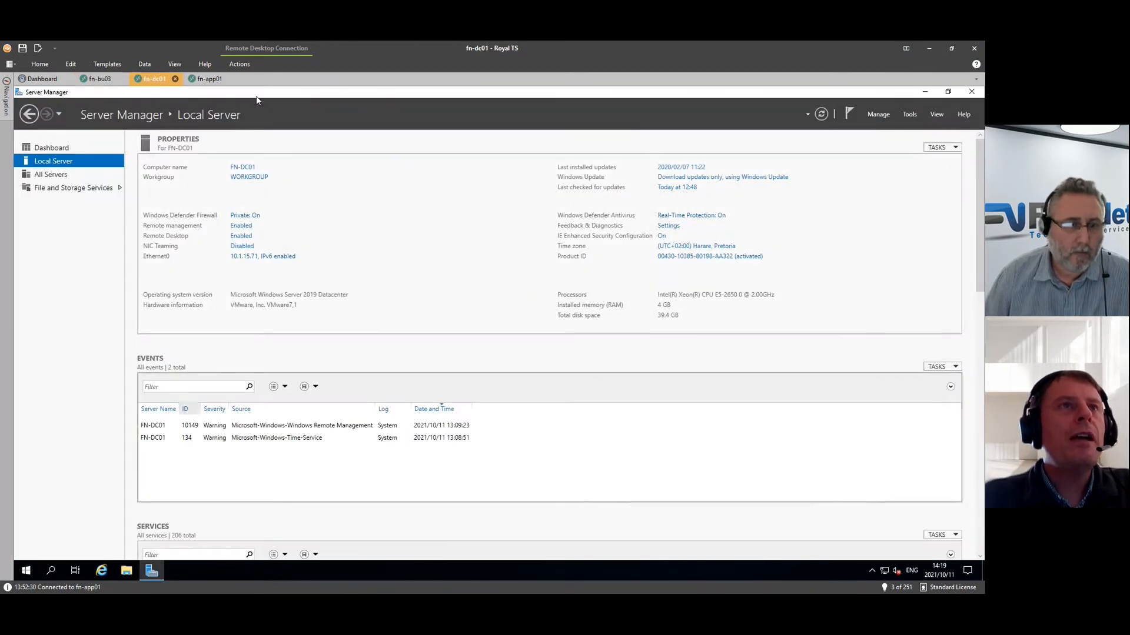
{"action": "left_click", "coordinate": [209, 80]}
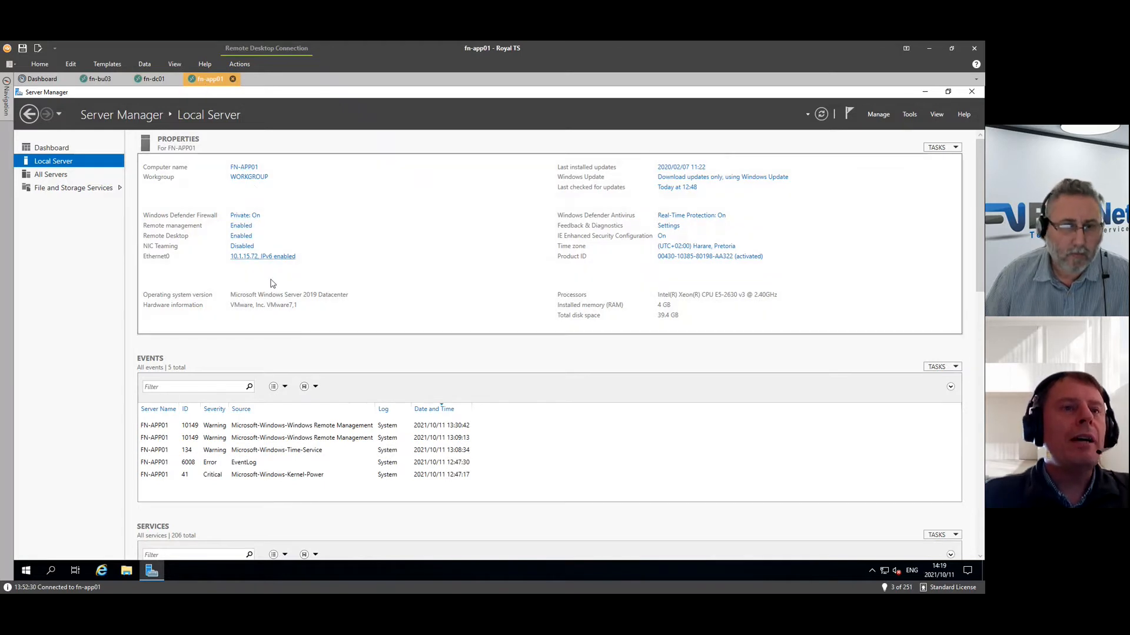
- In the fn-dc01 session, open Windows PowerShell and start a continuous ping with "ping -t fn-app01"
{"action": "left_click", "coordinate": [154, 79]}
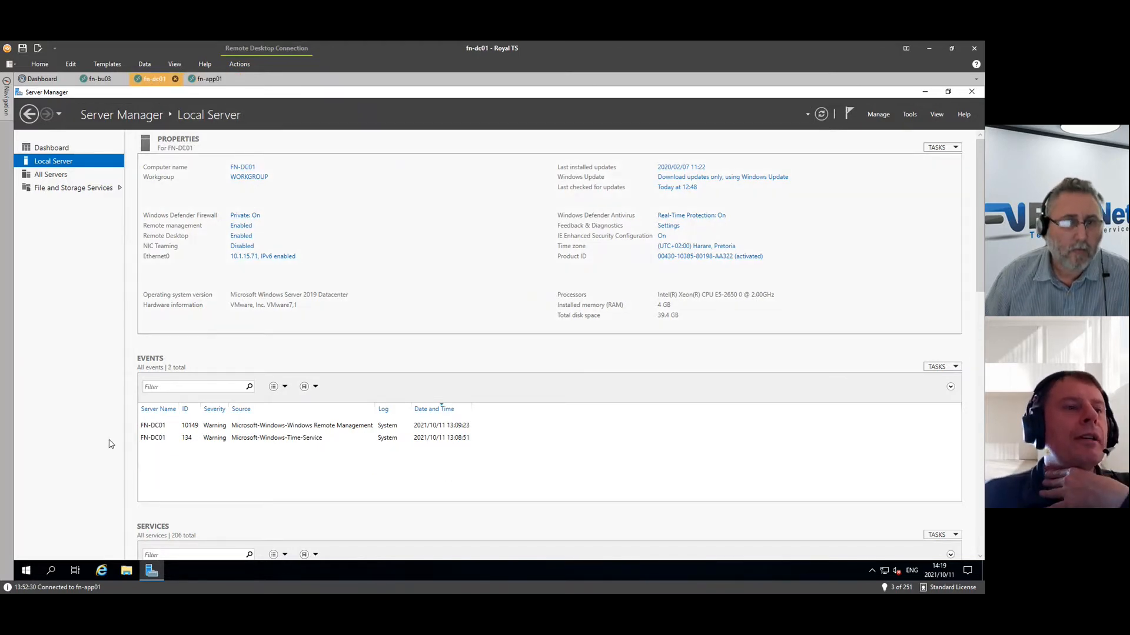
{"action": "key", "text": "super"}
{"action": "left_click", "coordinate": [609, 268]}
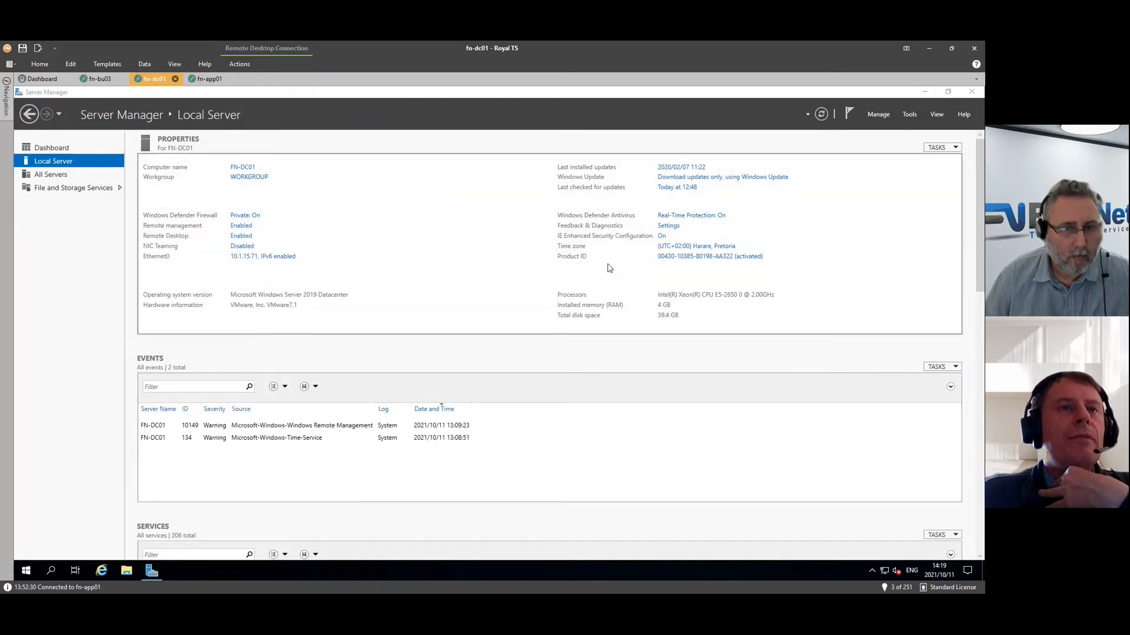
{"action": "left_click_drag", "start_coordinate": [363, 203], "coordinate": [428, 180]}
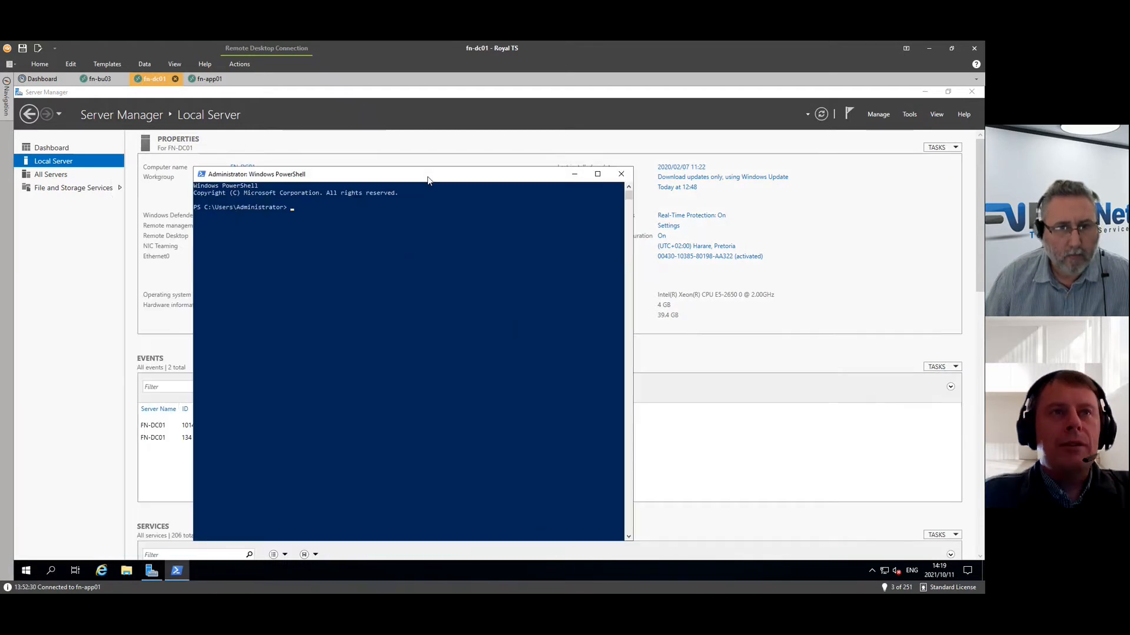
{"action": "type", "text": "ping "}
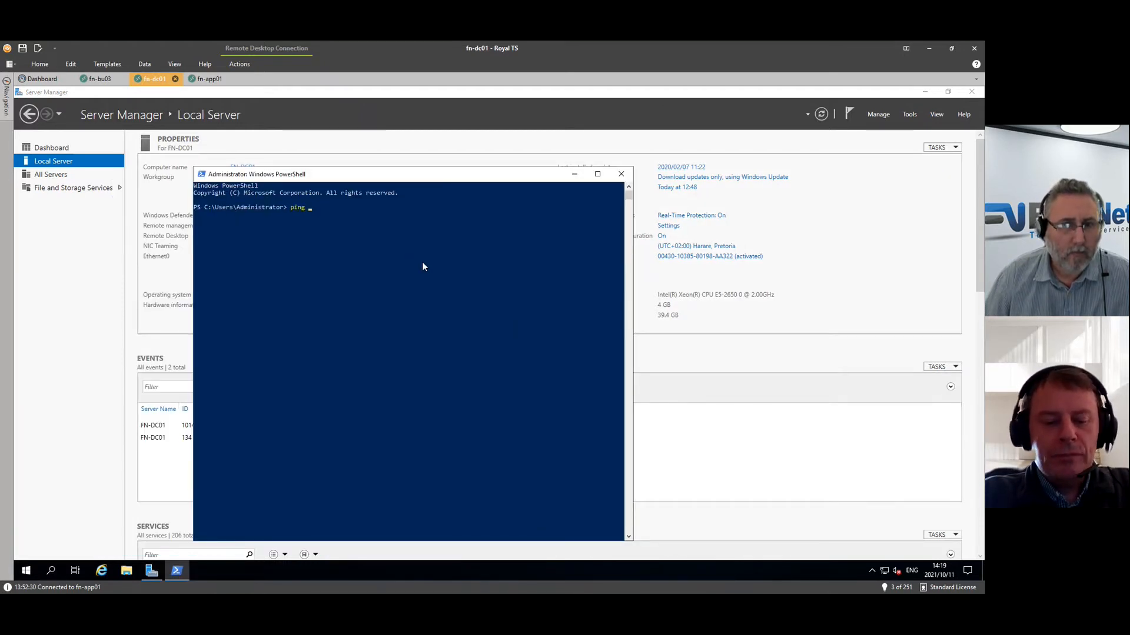
{"action": "type", "text": "-t fn-"}
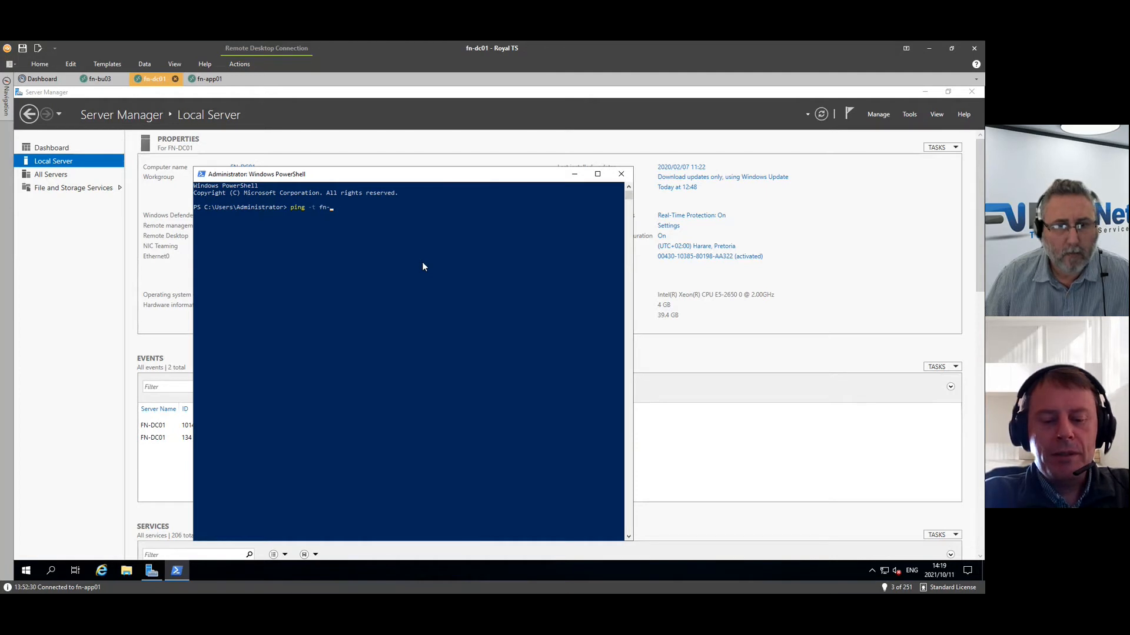
{"action": "type", "text": "app01"}
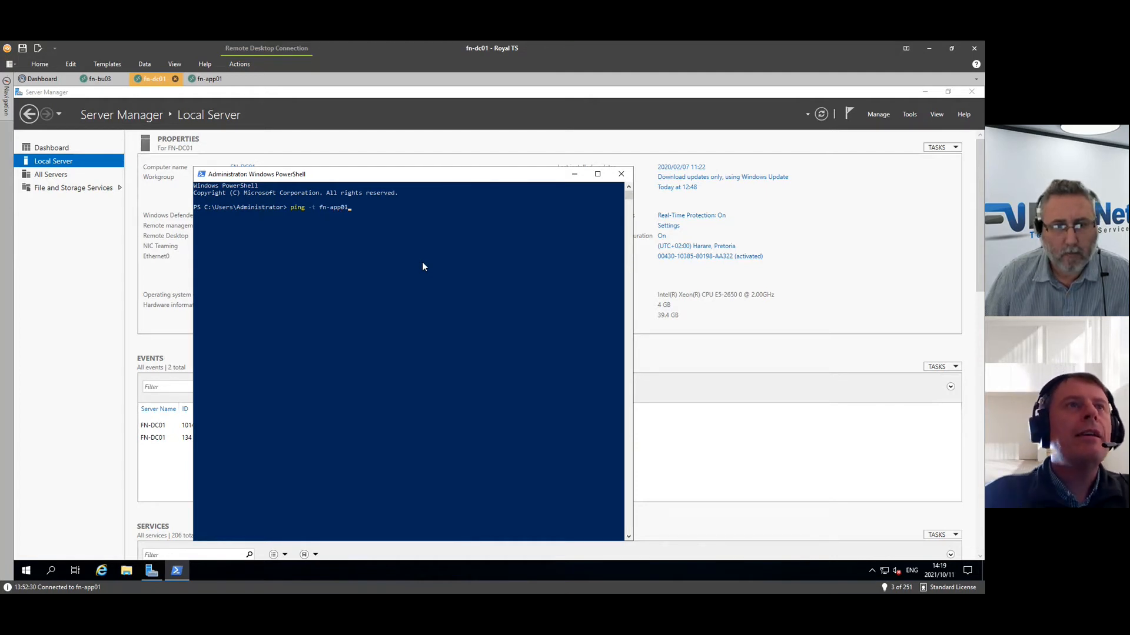
{"action": "key", "text": "Return"}
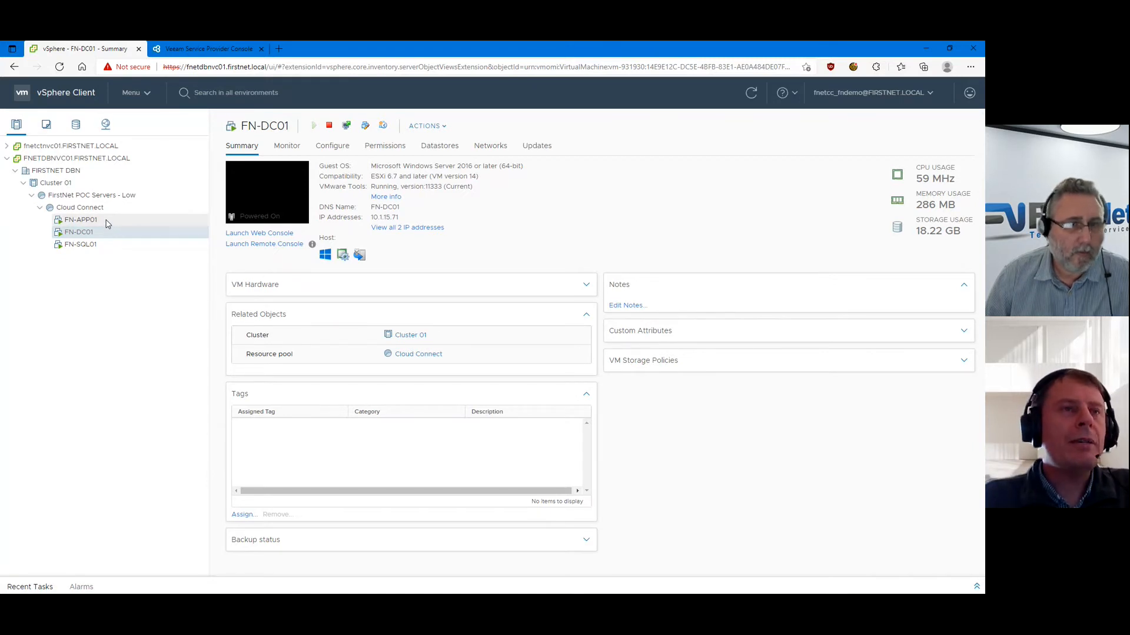
- Switch to the vSphere Client and shut down the guest OS of the source virtual machine FN-APP01
{"action": "left_click", "coordinate": [83, 224]}
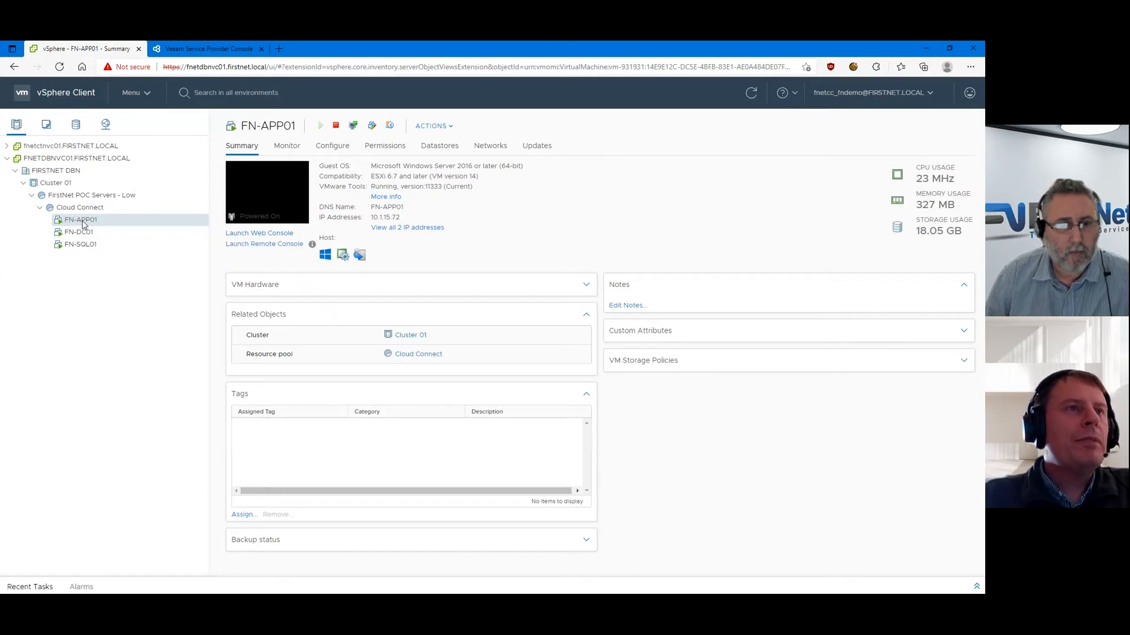
{"action": "right_click", "coordinate": [83, 224]}
{"action": "mouse_move", "coordinate": [126, 220]}
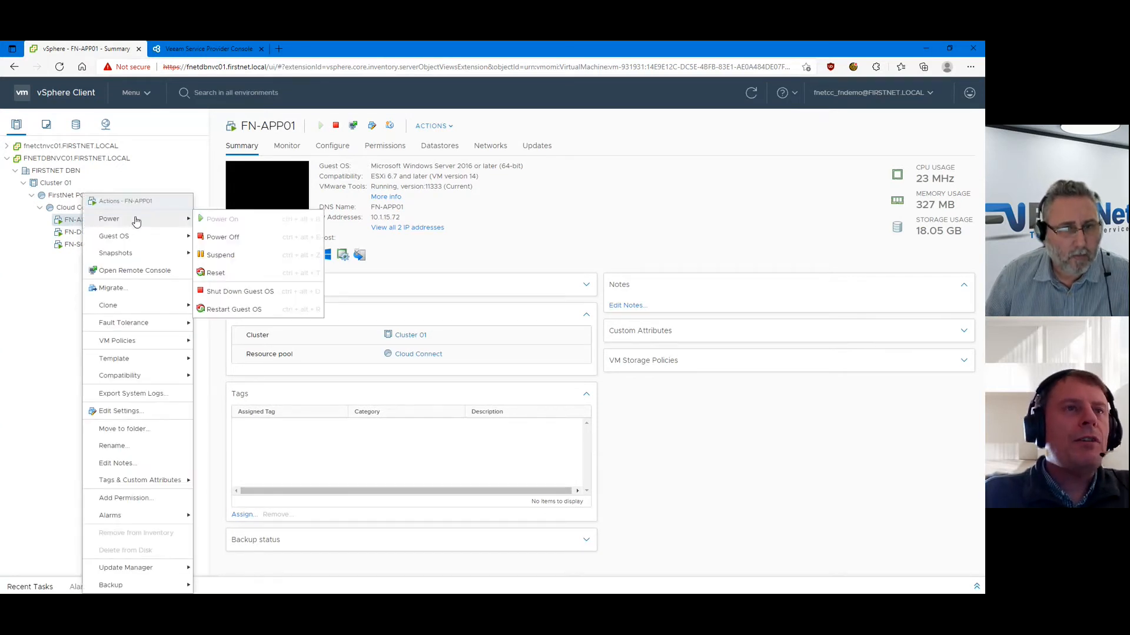
{"action": "left_click", "coordinate": [251, 292]}
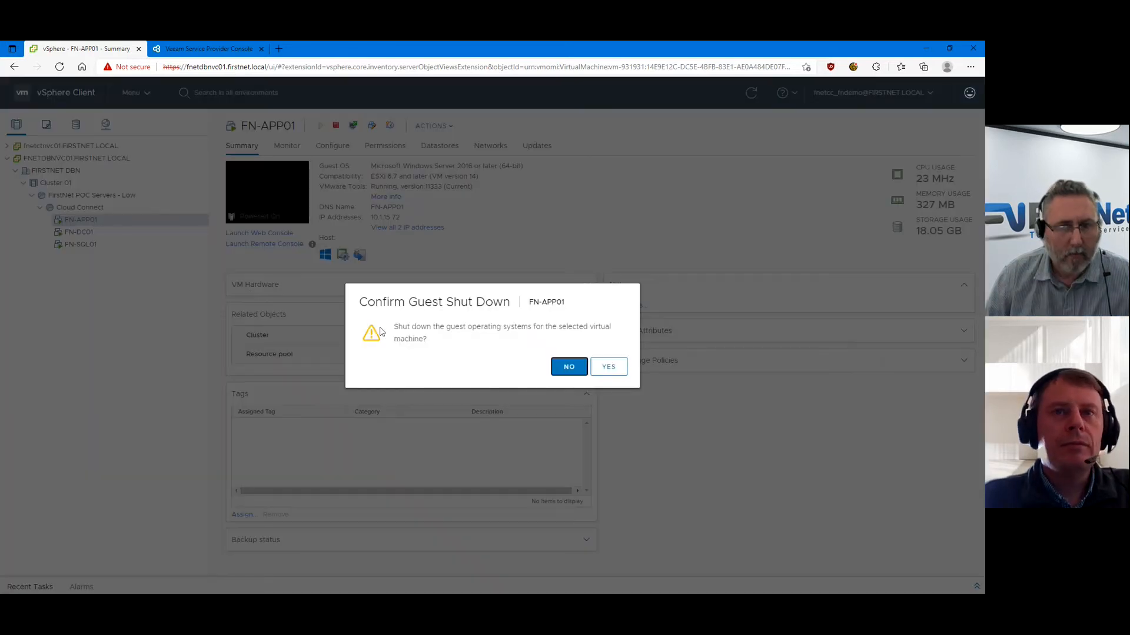
{"action": "left_click", "coordinate": [610, 371]}
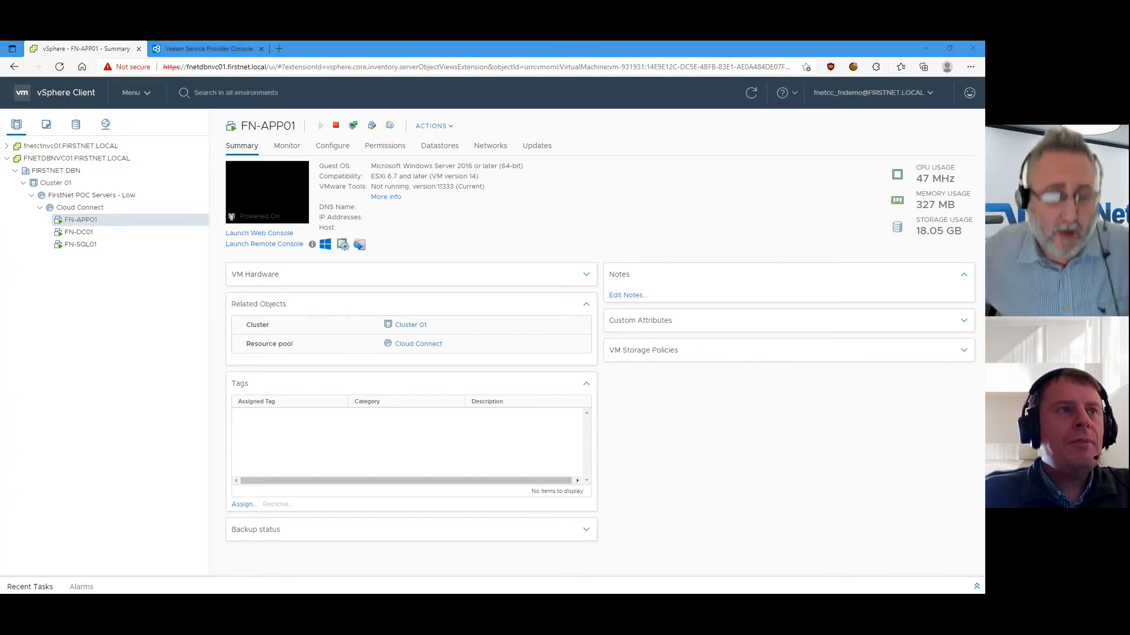
- Check the running ping in the fn-dc01 session and FN-APP01's power state in the vSphere Client
{"action": "key", "text": "alt+Tab"}
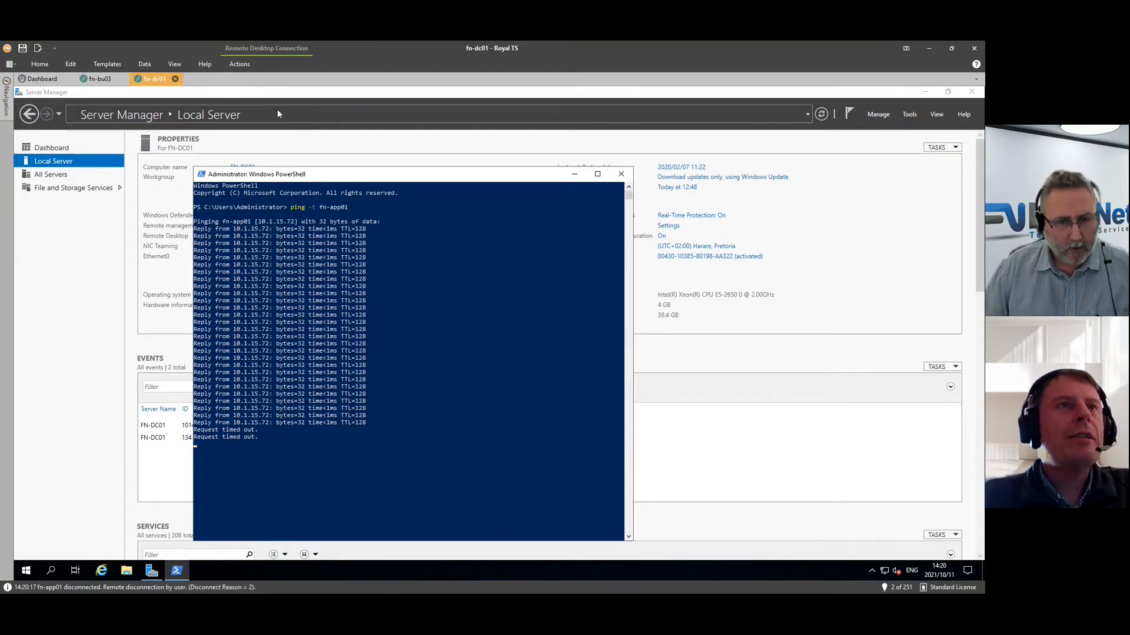
{"action": "key", "text": "alt+Tab"}
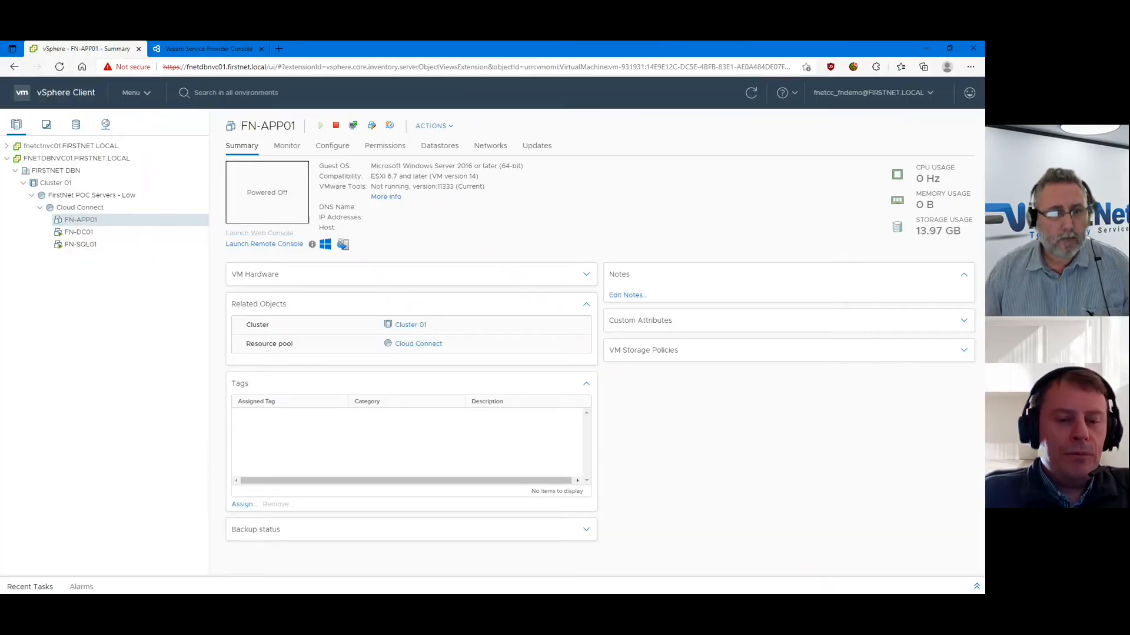
{"action": "key", "text": "alt+Tab"}
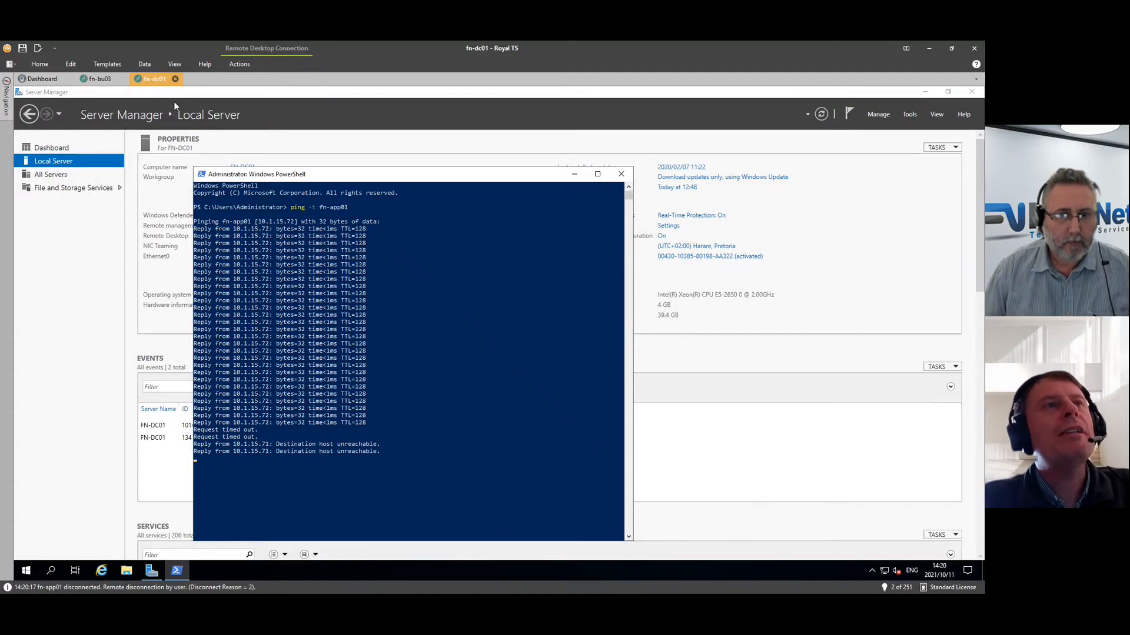
- Switch to the fn-bu03 session and start an immediate failover for the FN-APP01 replica
{"action": "left_click", "coordinate": [100, 78]}
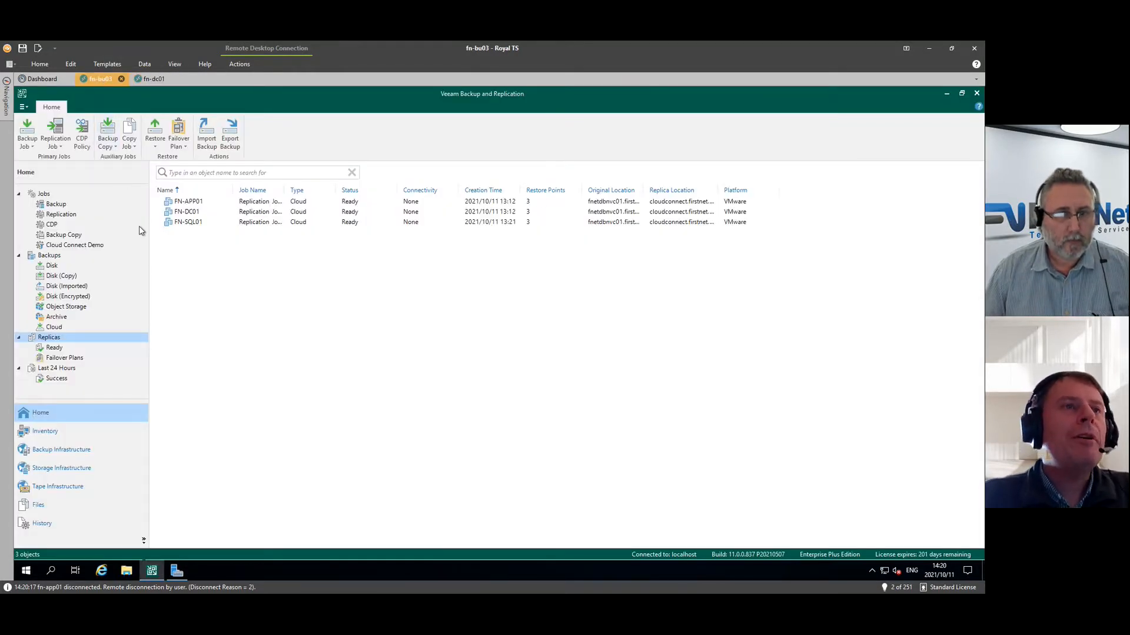
{"action": "left_click", "coordinate": [196, 203]}
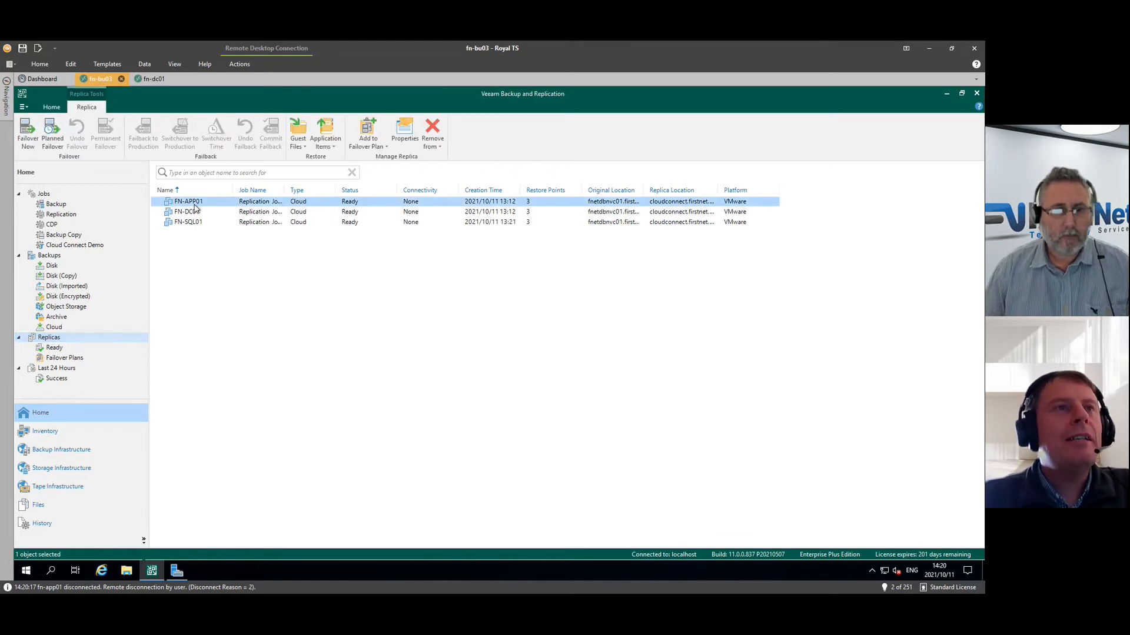
{"action": "right_click", "coordinate": [196, 207]}
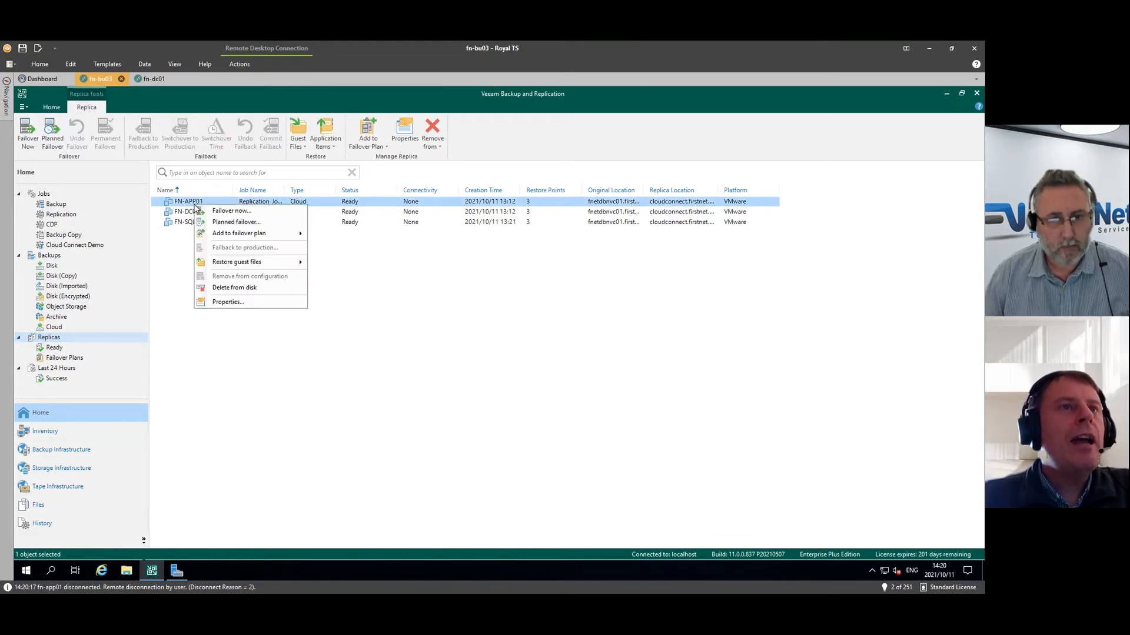
{"action": "left_click", "coordinate": [236, 212]}
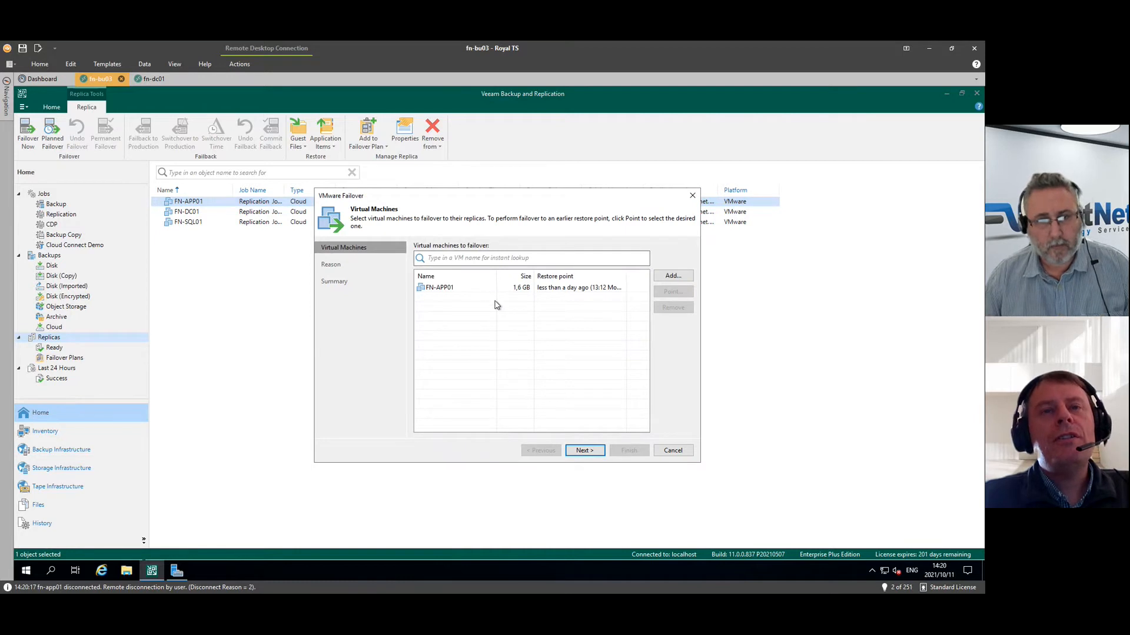
- Review FN-APP01's available restore points under Replication Job 1, and leave the list without changing the selected point
{"action": "left_click", "coordinate": [487, 292]}
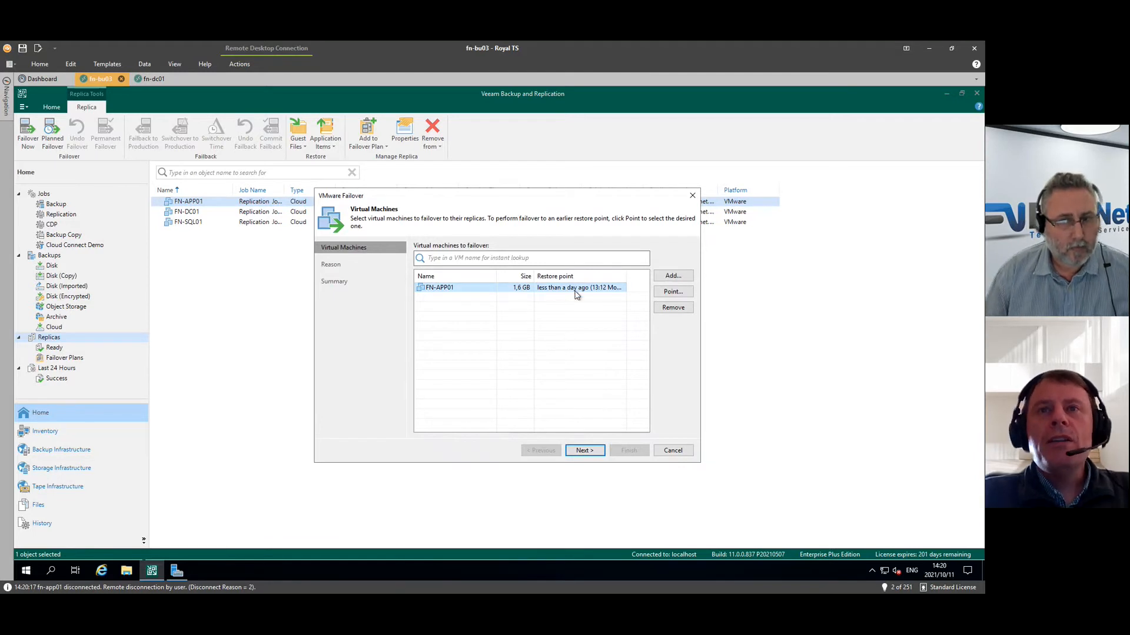
{"action": "left_click", "coordinate": [672, 299]}
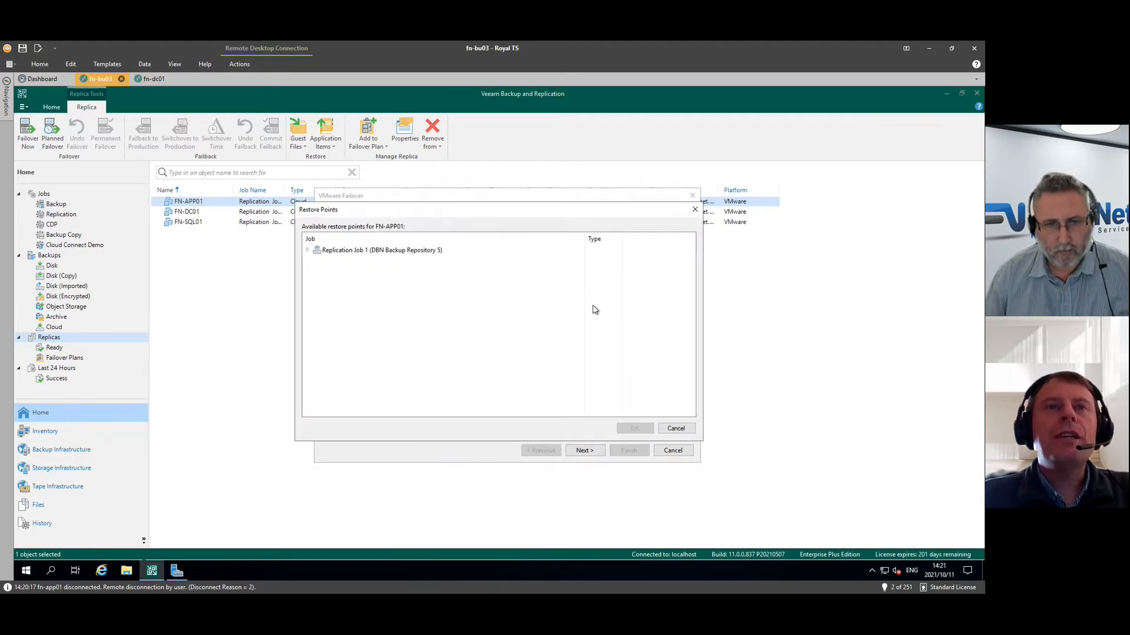
{"action": "left_click", "coordinate": [307, 250]}
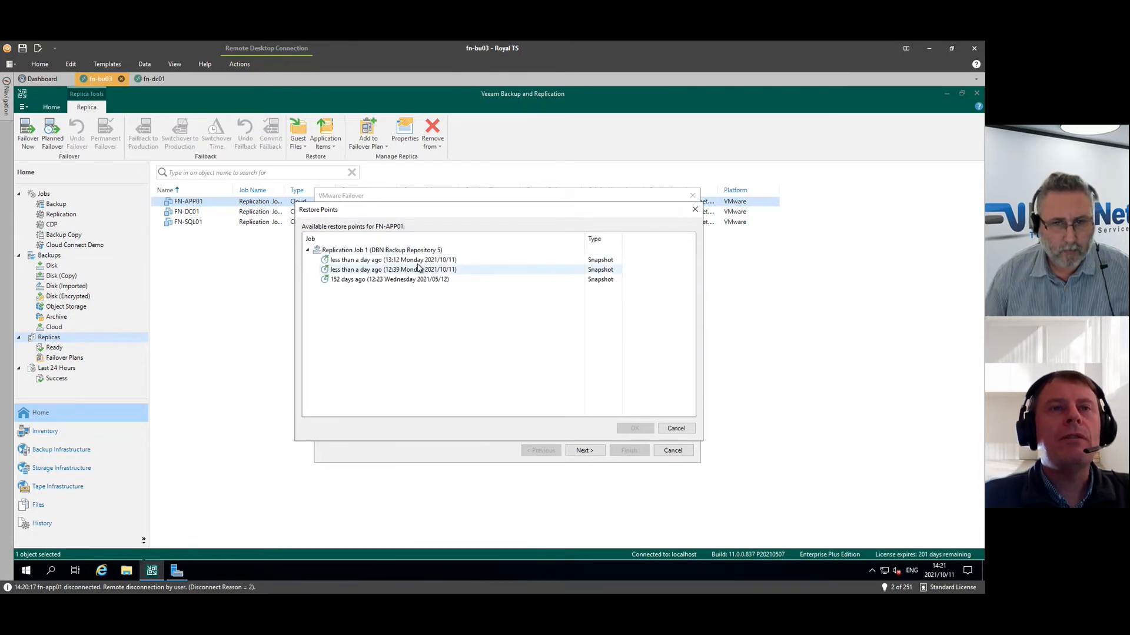
{"action": "left_click", "coordinate": [421, 260]}
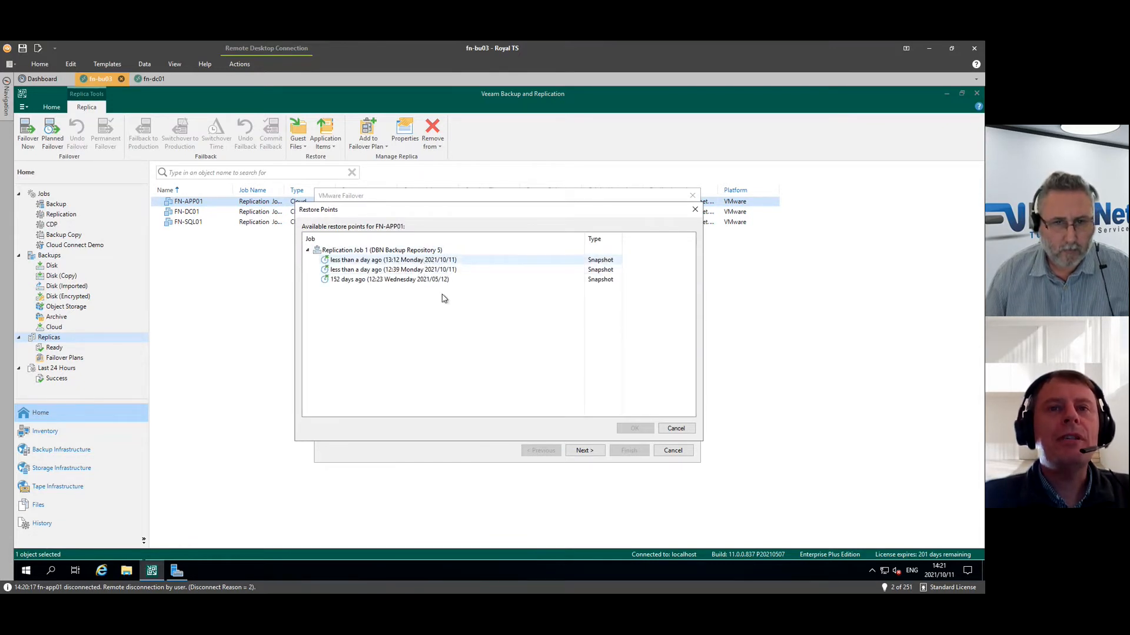
{"action": "left_click", "coordinate": [675, 429]}
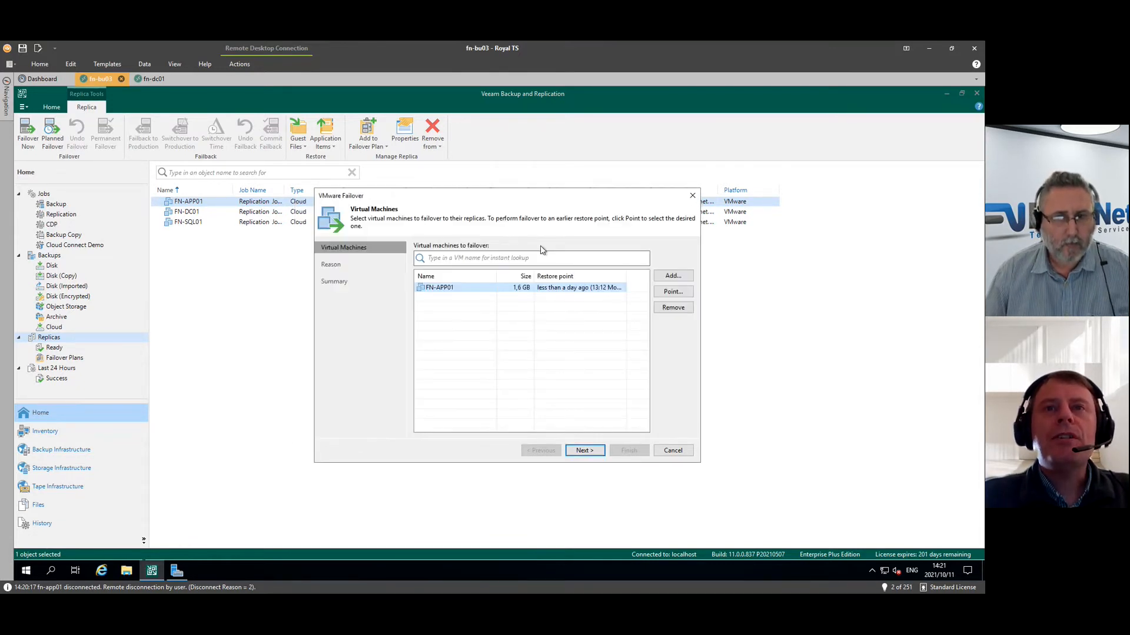
- Leave the restore reason blank, review the failover summary, and run the failover of FN-APP01
{"action": "left_click", "coordinate": [584, 451]}
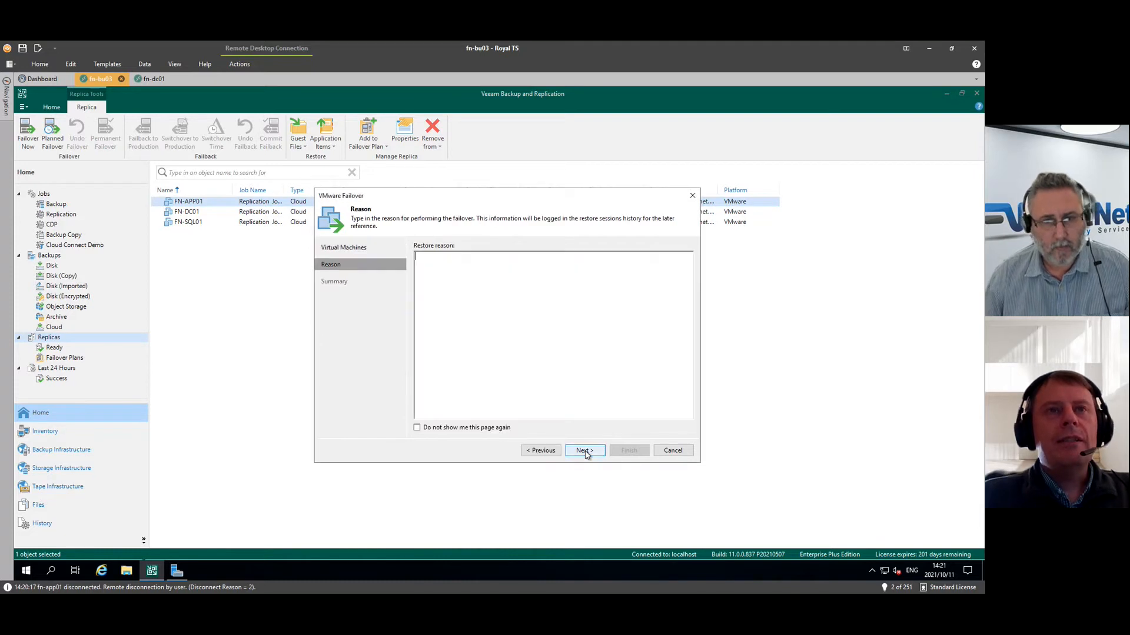
{"action": "left_click", "coordinate": [588, 452]}
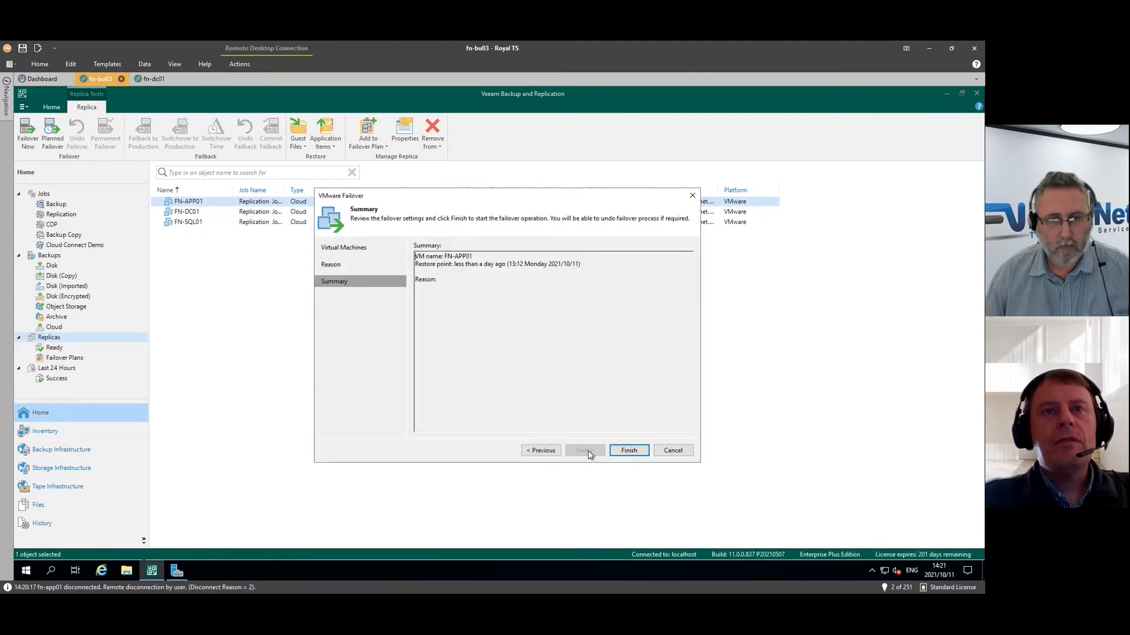
{"action": "left_click", "coordinate": [630, 452]}
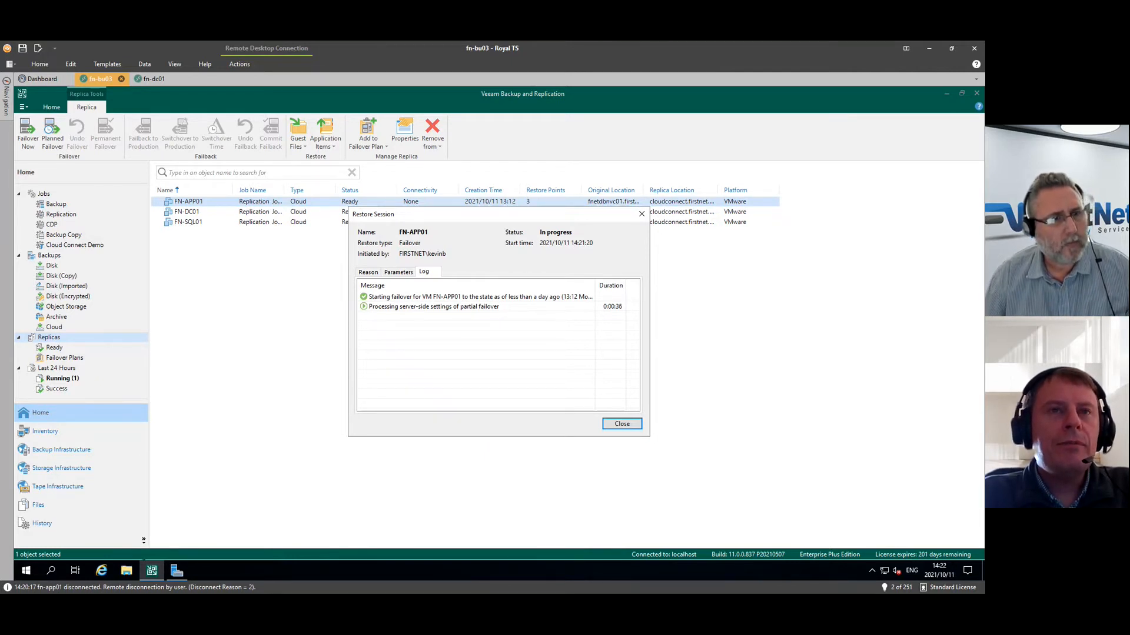
- In the vSphere Client, expand fnetctnvc01.FIRSTNET.LOCAL and view the summaries of the Network Extension Appliance and fnetcc_fndemo_FN-APP01_replica
{"action": "key", "text": "alt+Tab"}
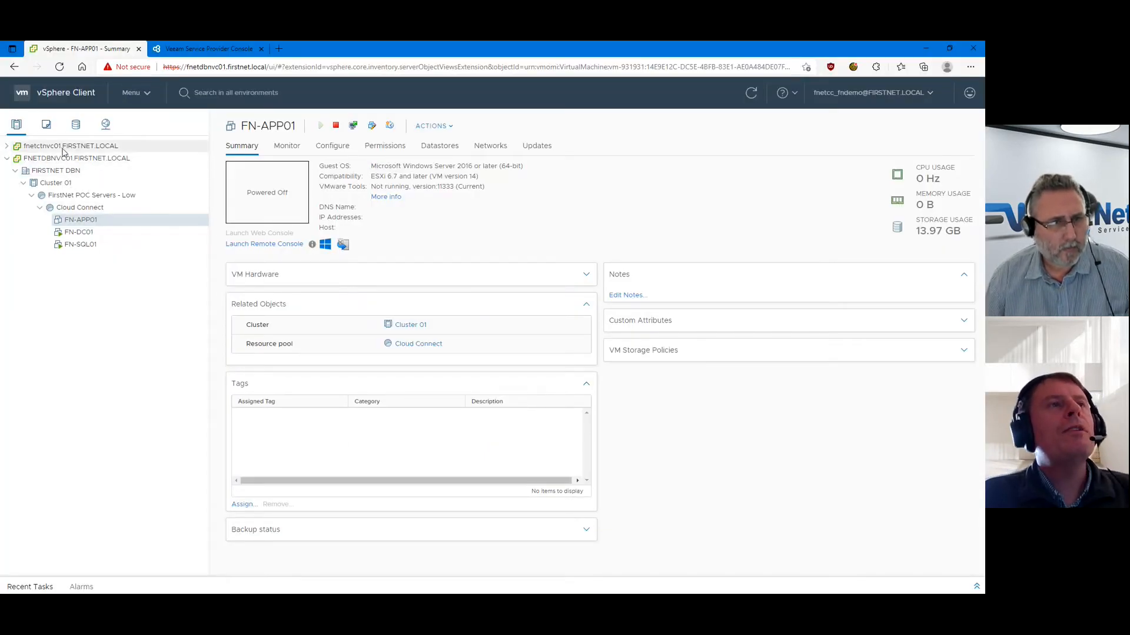
{"action": "left_click", "coordinate": [7, 146]}
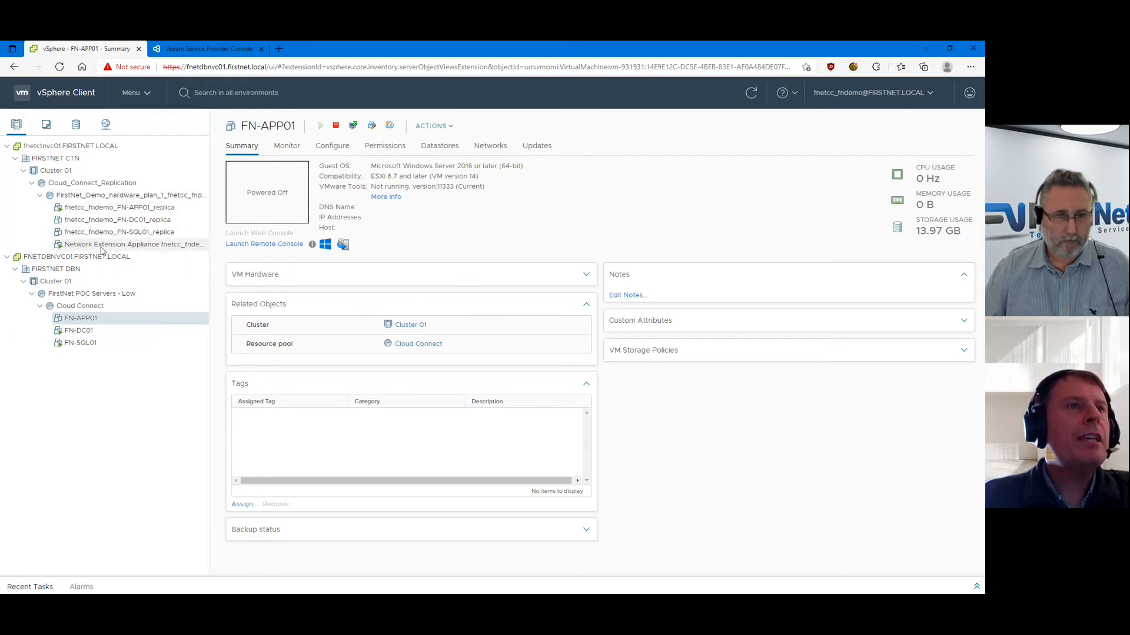
{"action": "left_click", "coordinate": [101, 247]}
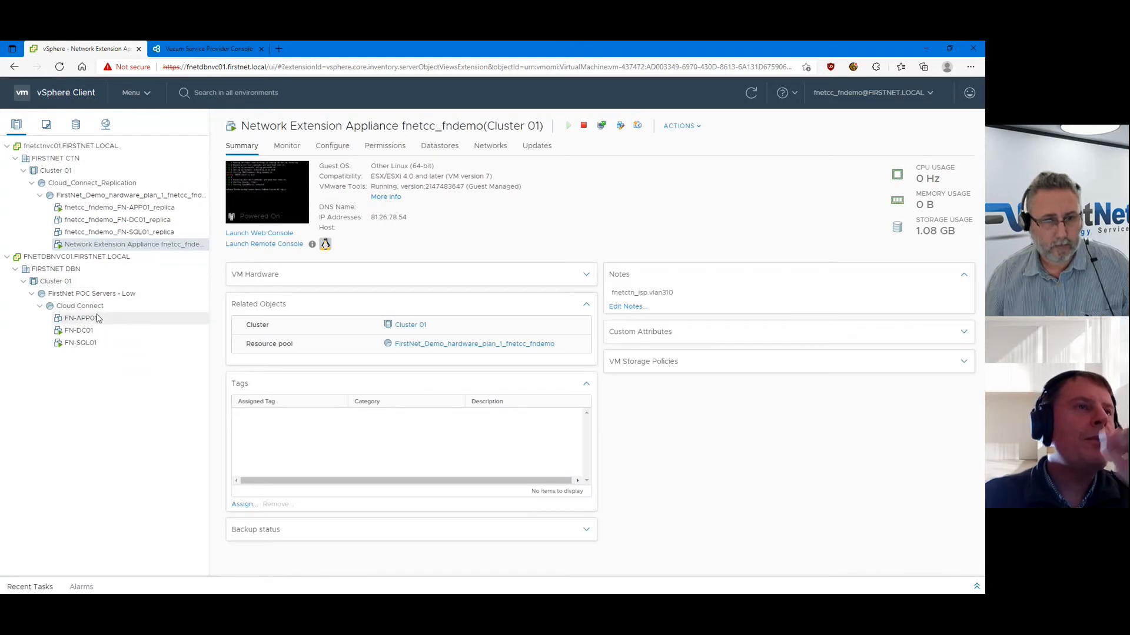
{"action": "left_click", "coordinate": [125, 210]}
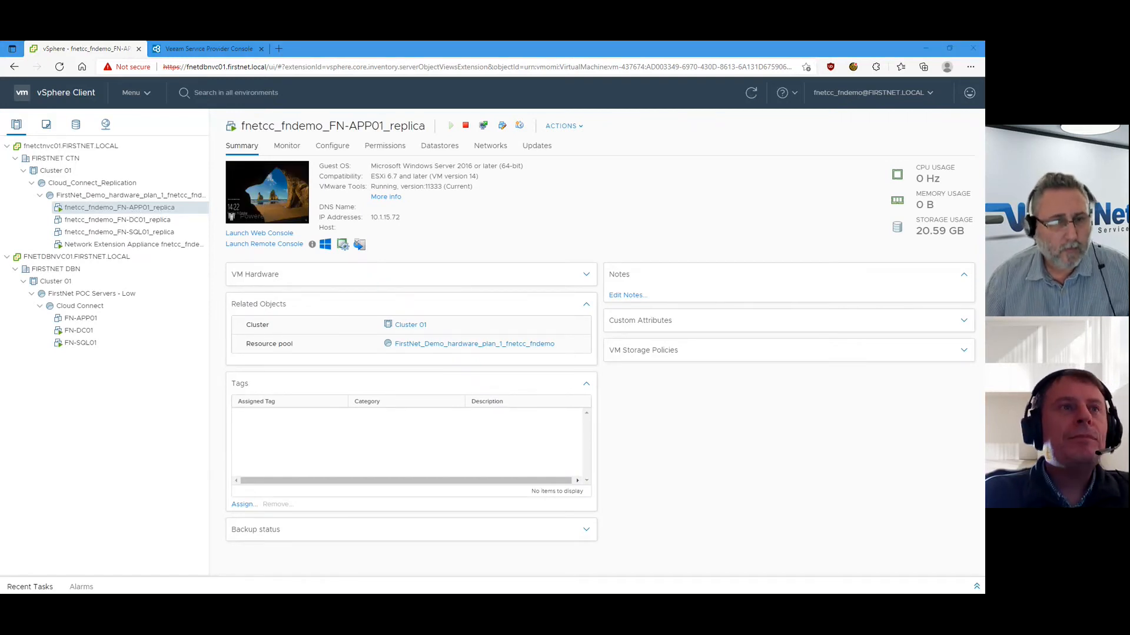
- Switch back to Royal TS and review the FN-APP01 failover session log and the ping replies in the fn-dc01 session
{"action": "key", "text": "alt+Tab"}
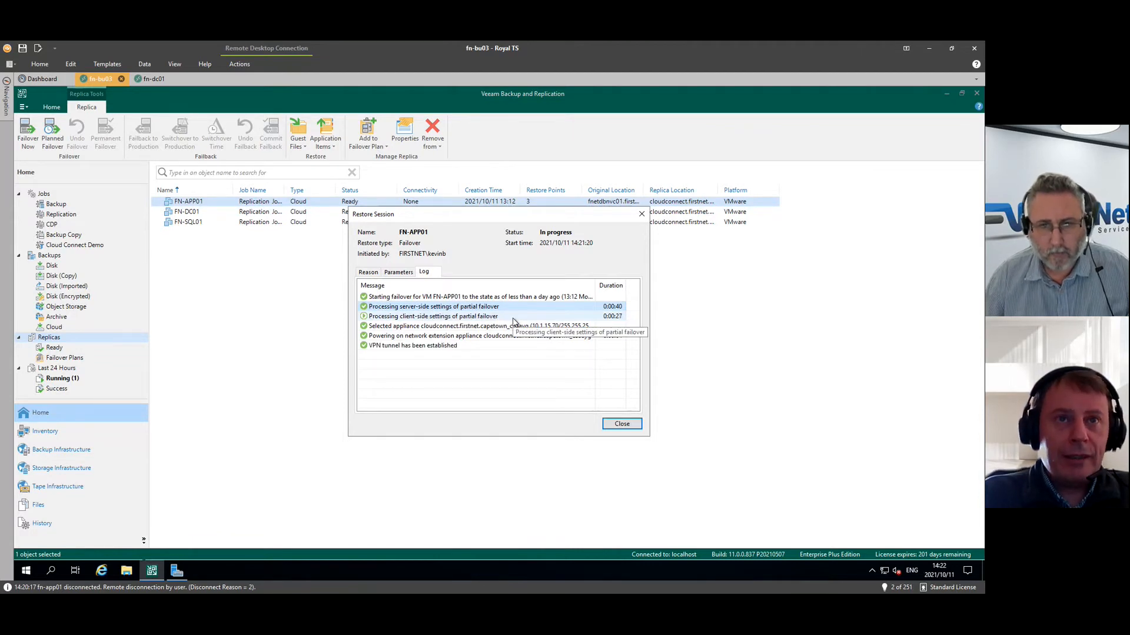
{"action": "left_click", "coordinate": [437, 348]}
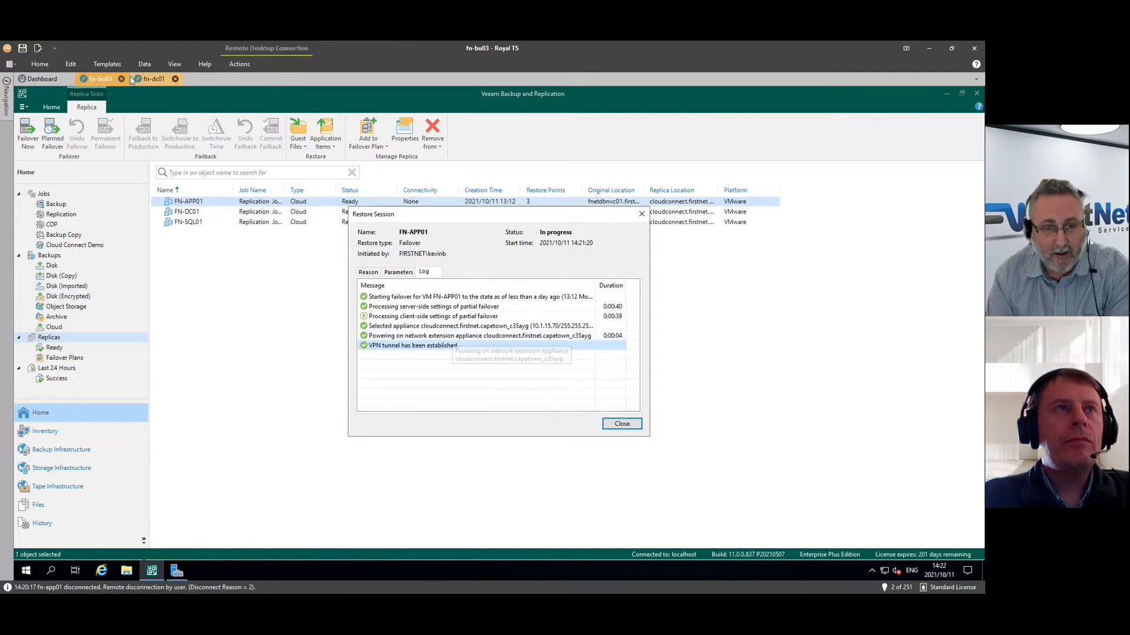
{"action": "left_click", "coordinate": [149, 79]}
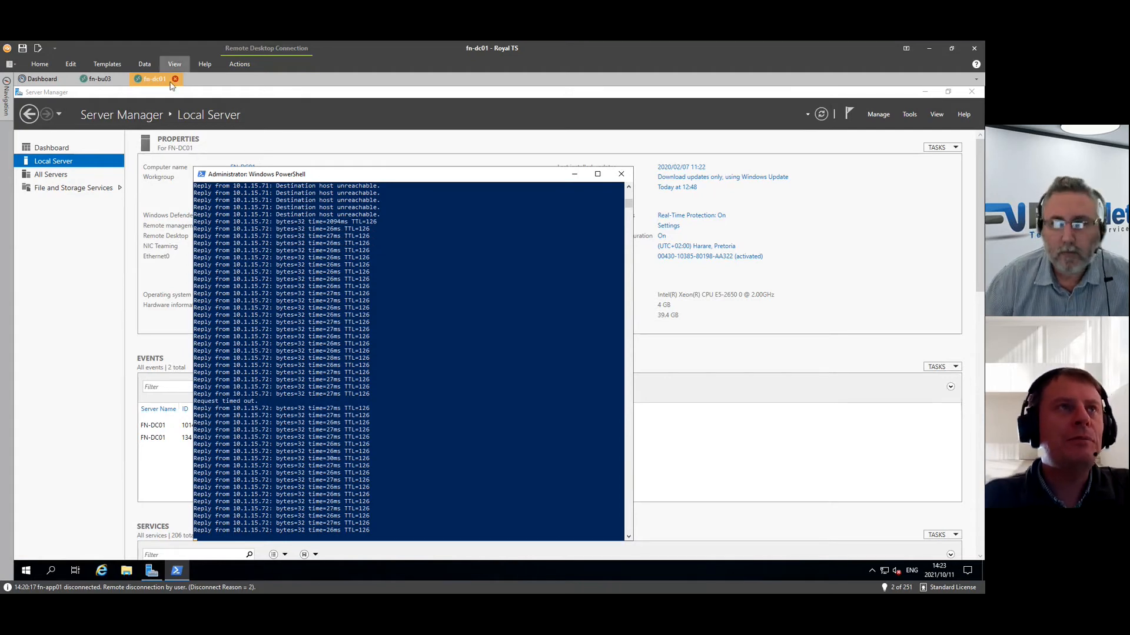
{"action": "left_click", "coordinate": [100, 79]}
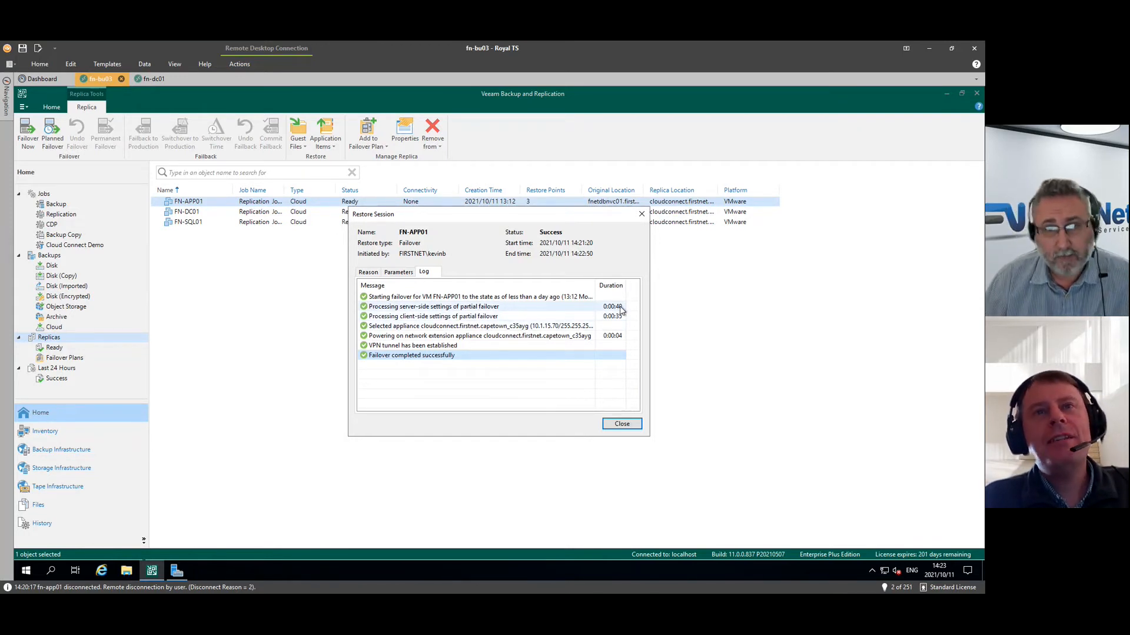
{"action": "left_click", "coordinate": [619, 427]}
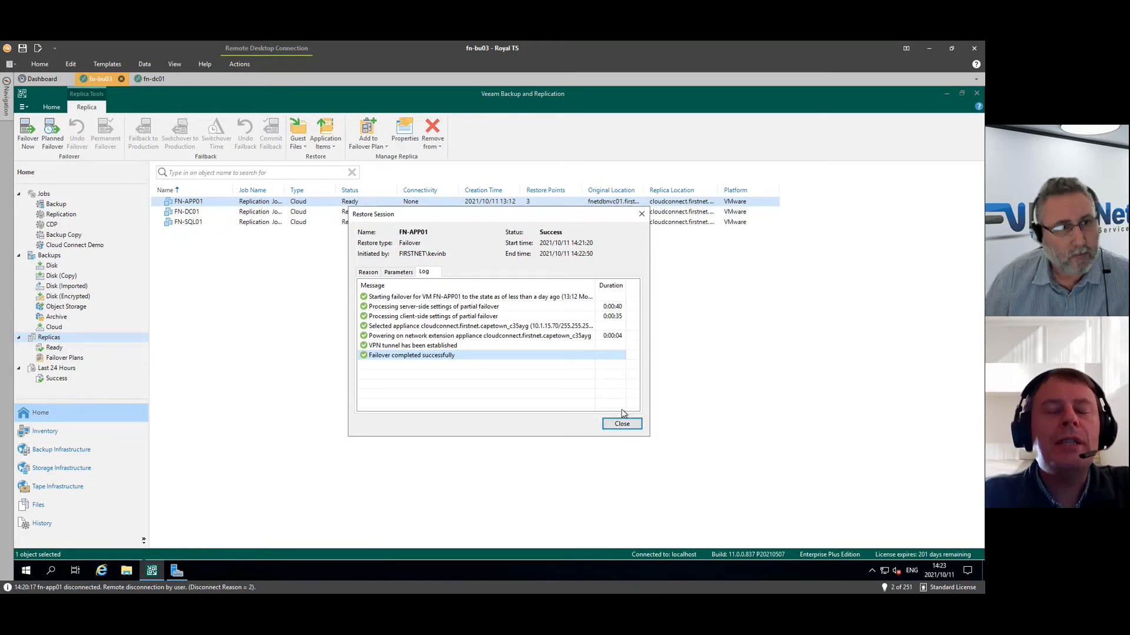
- Close the failover session log and review the actions available for the FN-APP01 replica without running any
{"action": "left_click", "coordinate": [620, 425]}
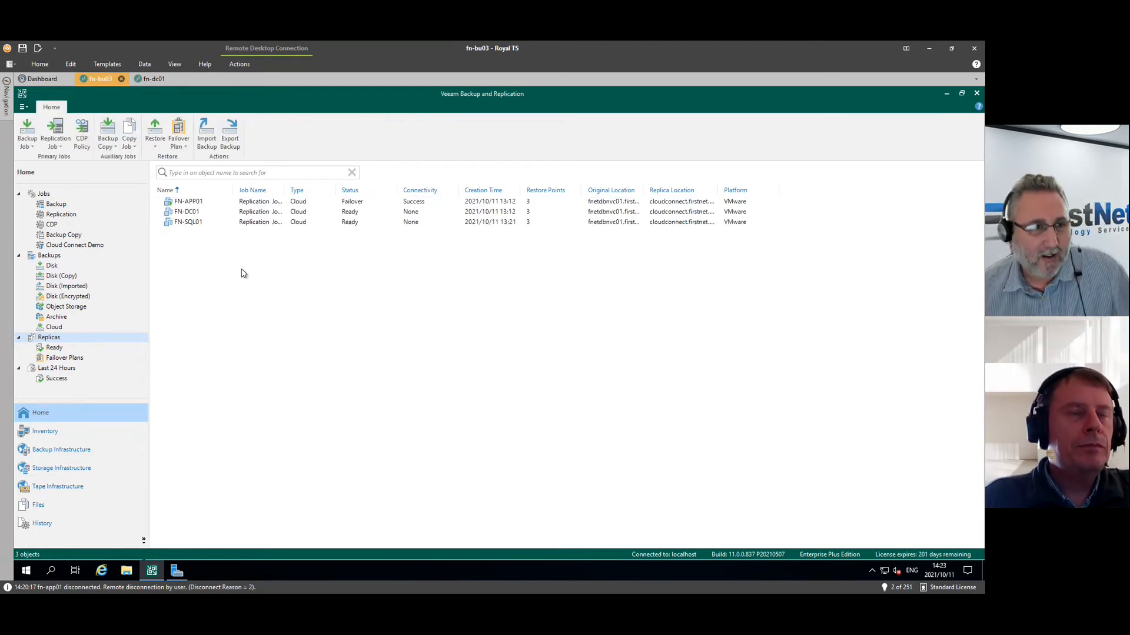
{"action": "left_click", "coordinate": [184, 205]}
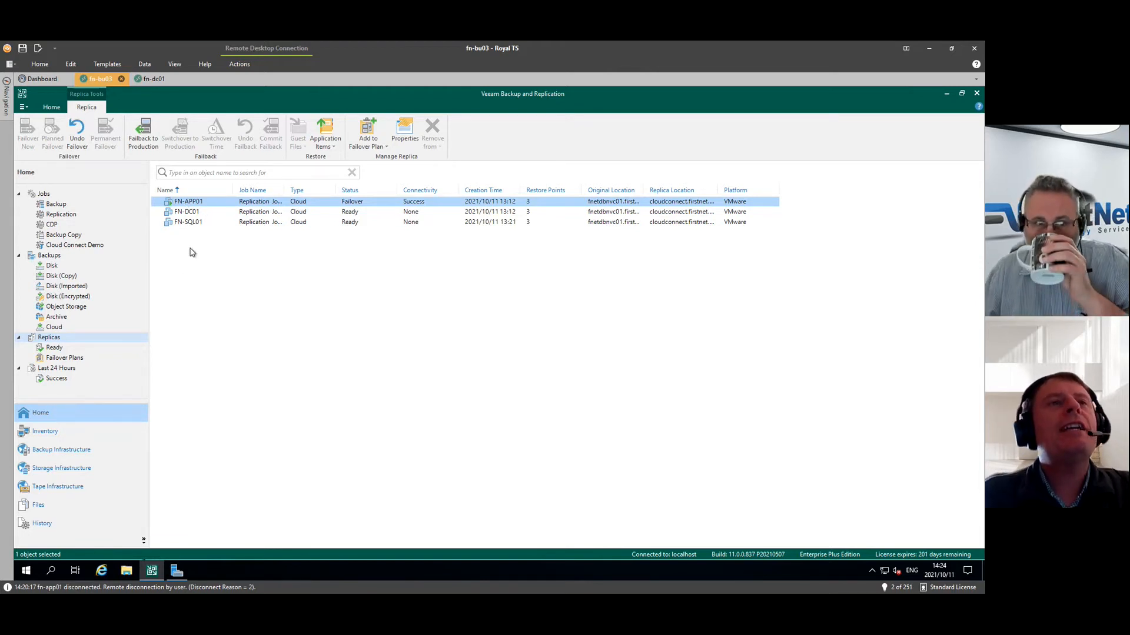
{"action": "right_click", "coordinate": [197, 203]}
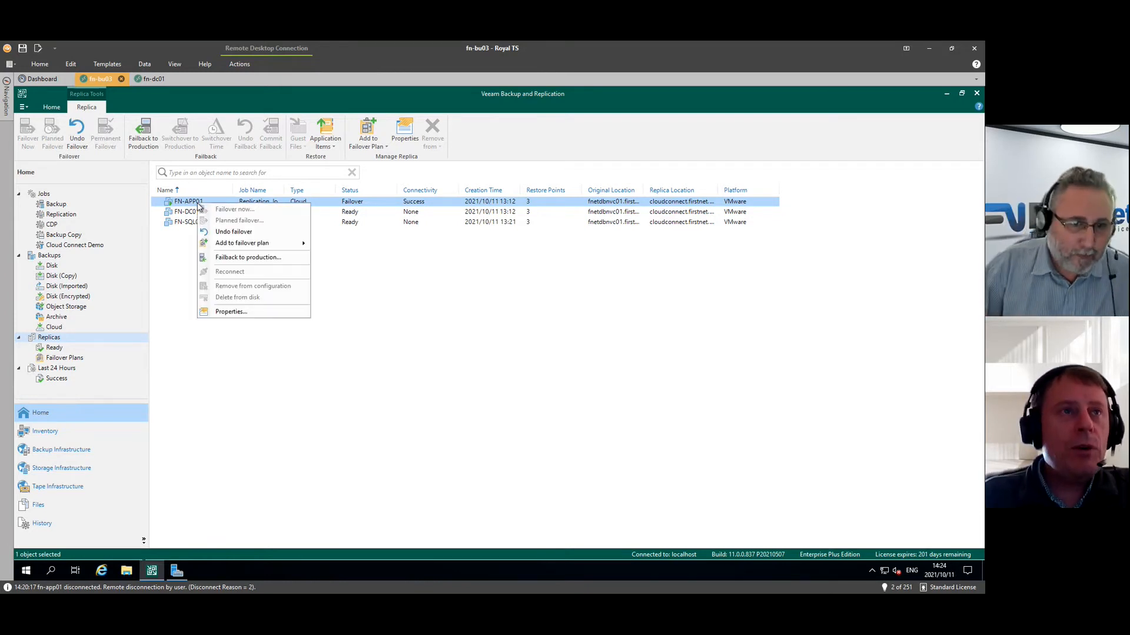
{"action": "left_click", "coordinate": [181, 203]}
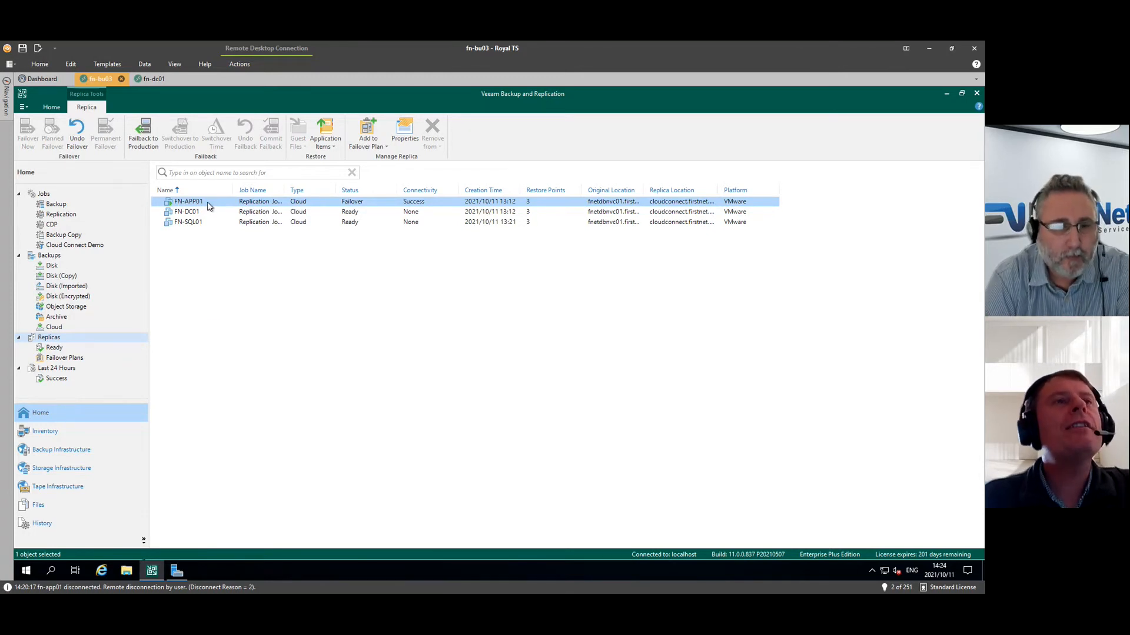
{"action": "right_click", "coordinate": [209, 204]}
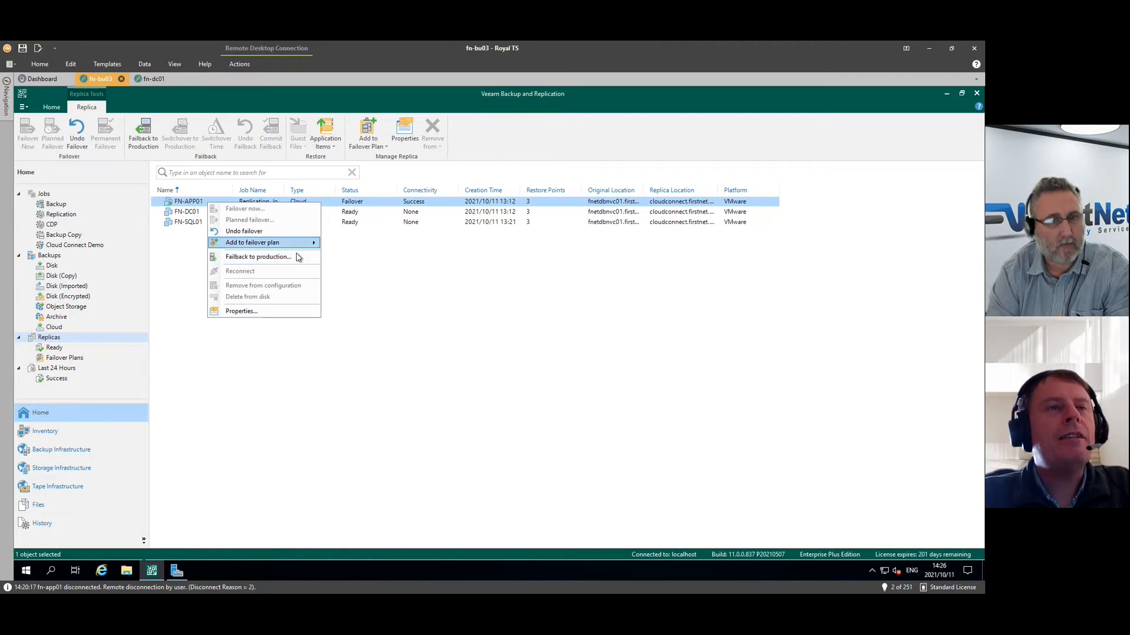
{"action": "left_click", "coordinate": [355, 259]}
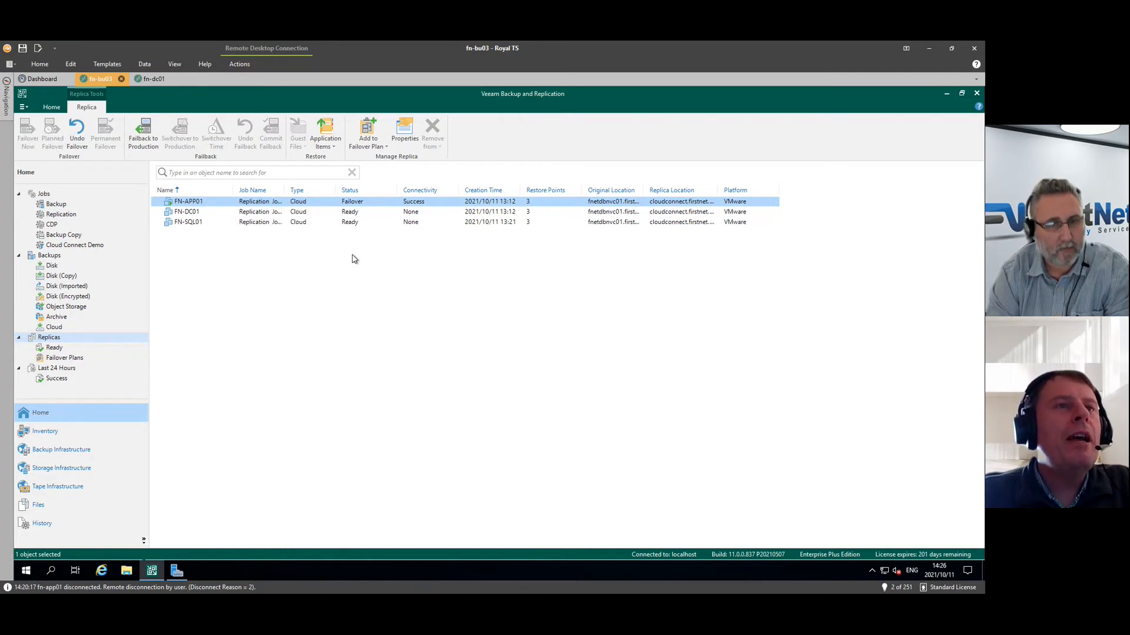
{"action": "left_click", "coordinate": [353, 259]}
- Undo the failover of FN-APP01, confirm it, and close the restore session window
{"action": "right_click", "coordinate": [201, 206]}
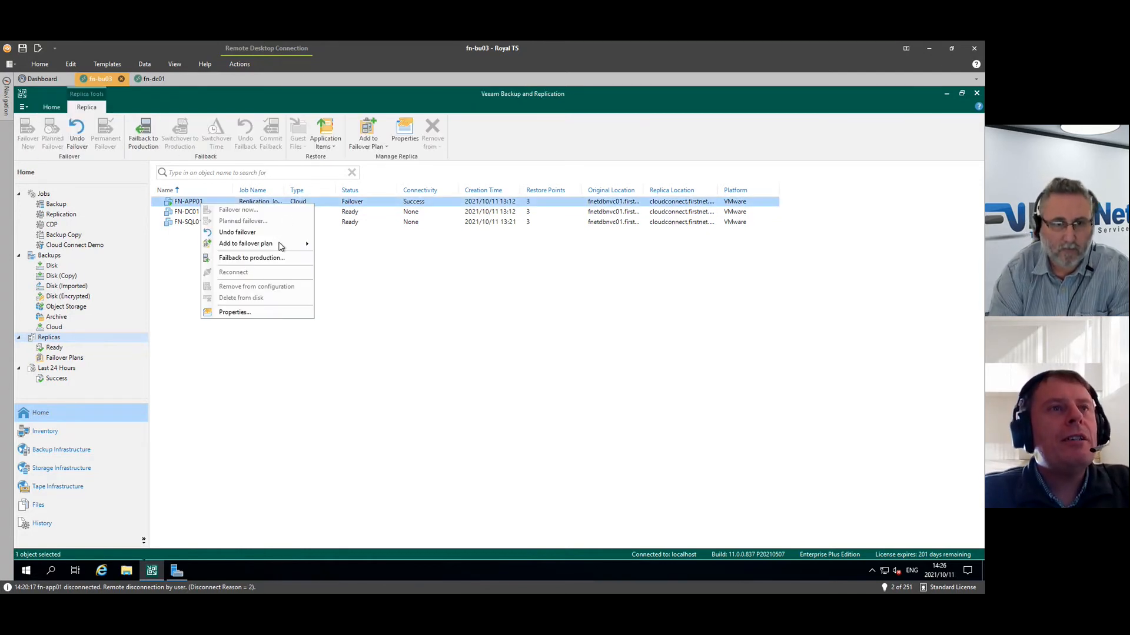
{"action": "left_click", "coordinate": [247, 232]}
{"action": "left_click", "coordinate": [560, 346]}
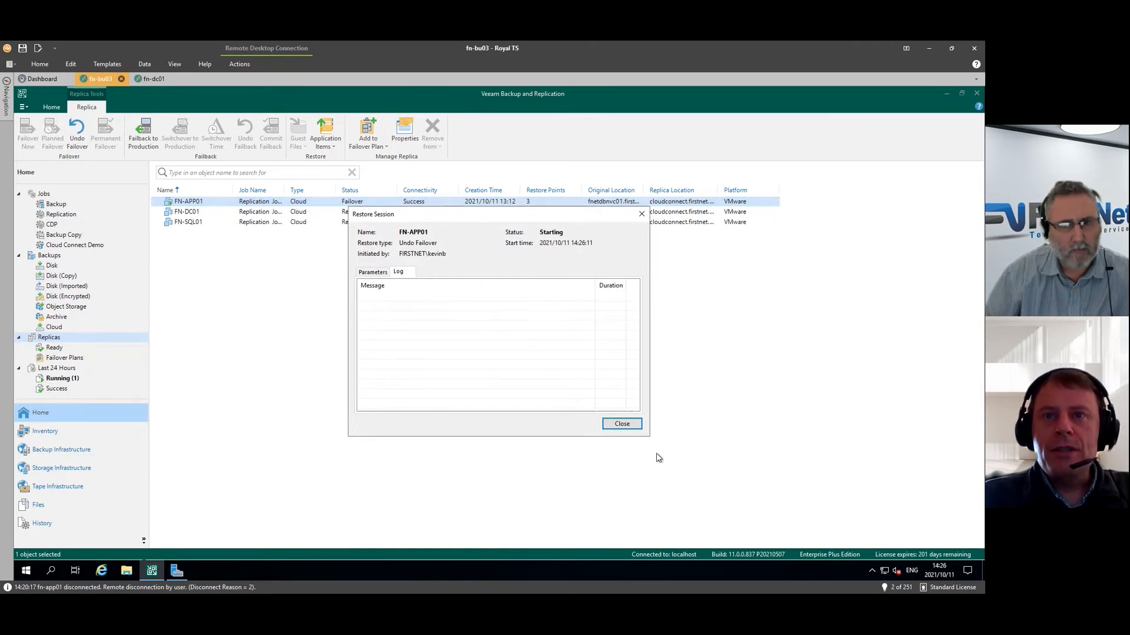
{"action": "left_click", "coordinate": [628, 426]}
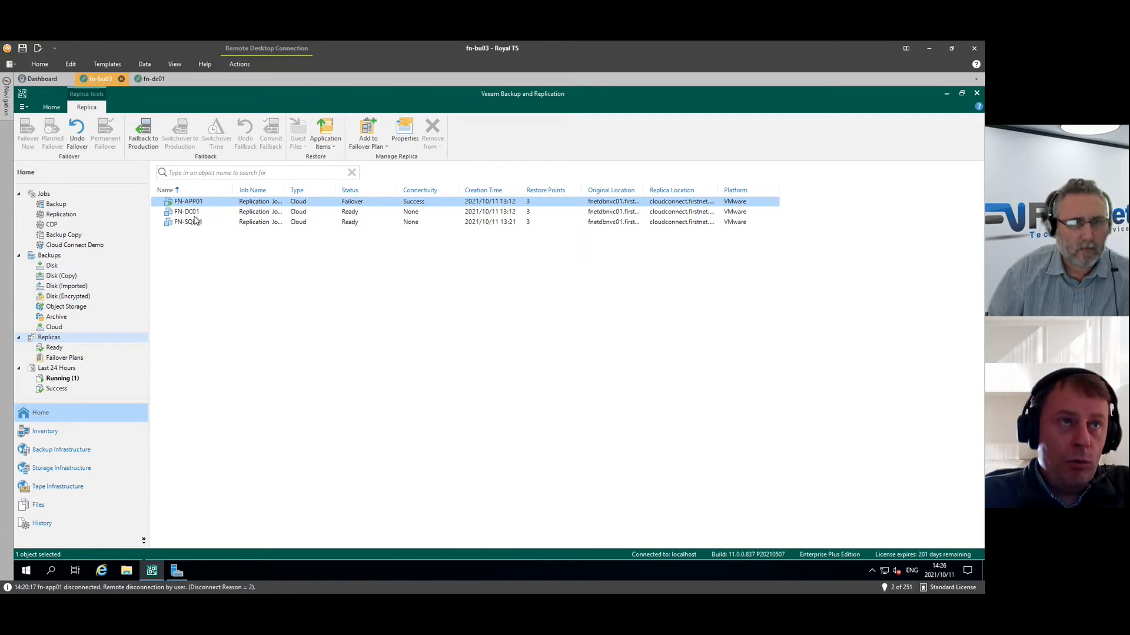
- Check the actions available for the FN-DC01 replica, and open Cloud failover plan 1 for editing
{"action": "right_click", "coordinate": [193, 213]}
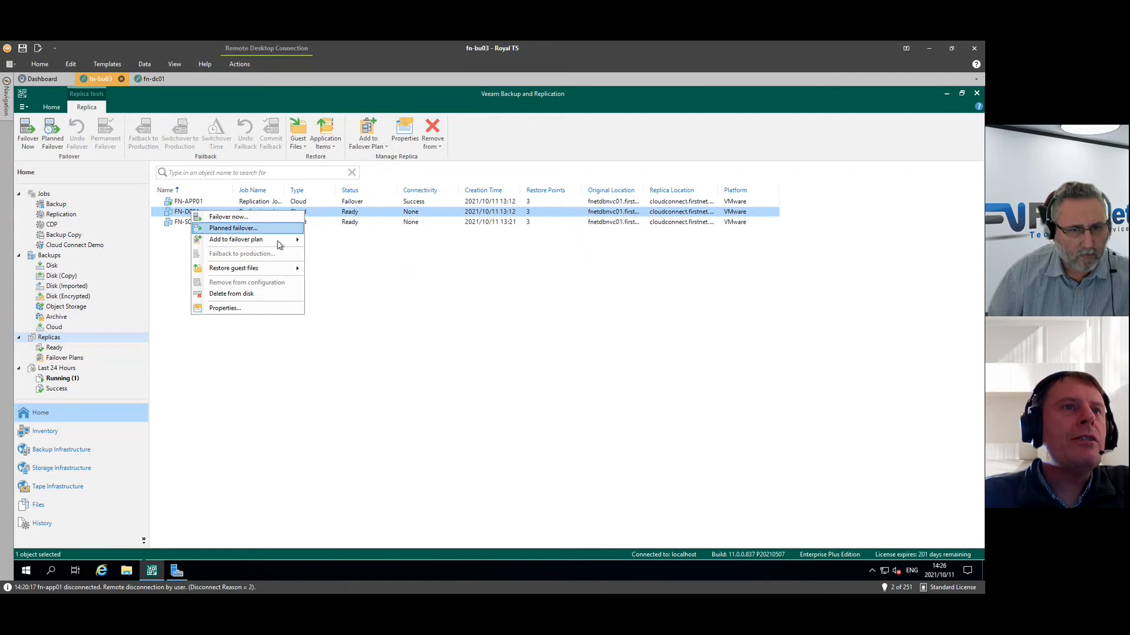
{"action": "mouse_move", "coordinate": [280, 244]}
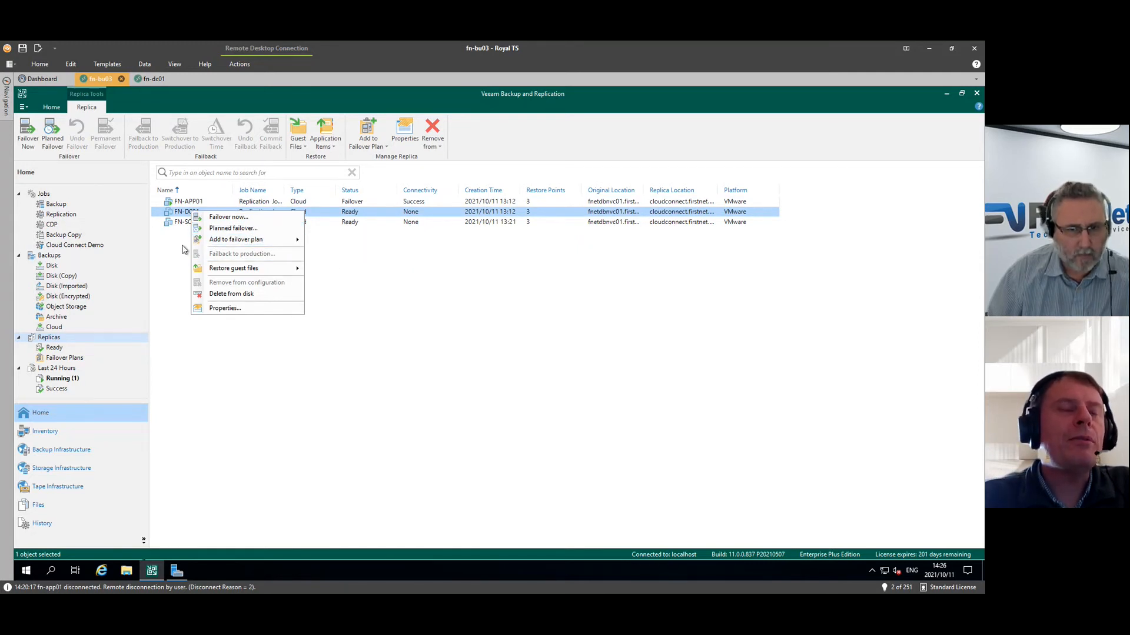
{"action": "left_click", "coordinate": [51, 358]}
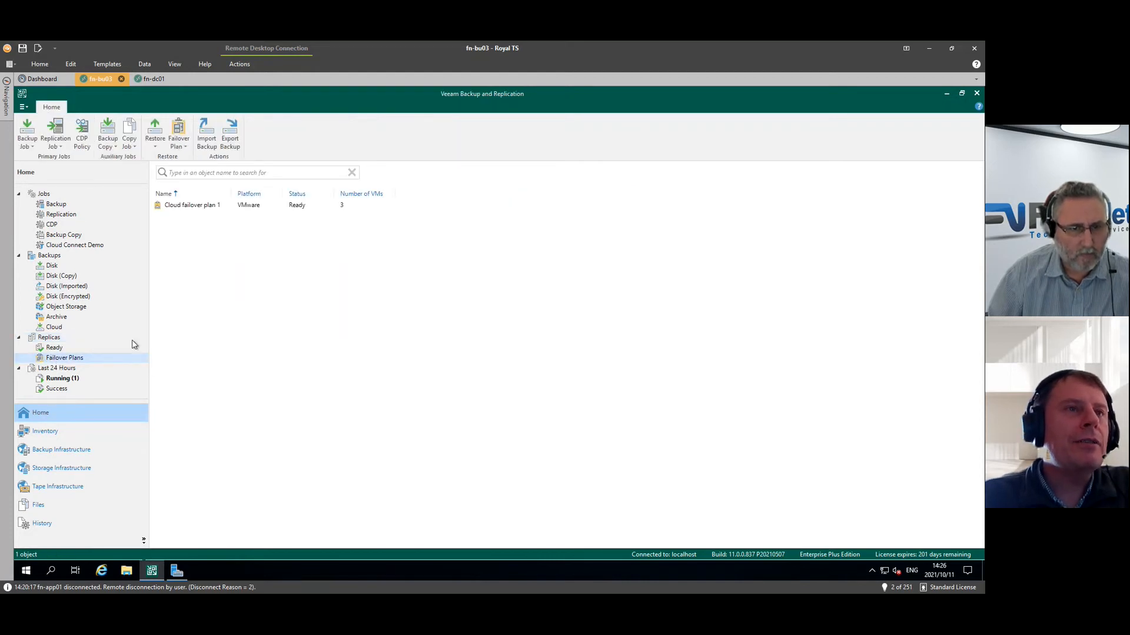
{"action": "right_click", "coordinate": [198, 208]}
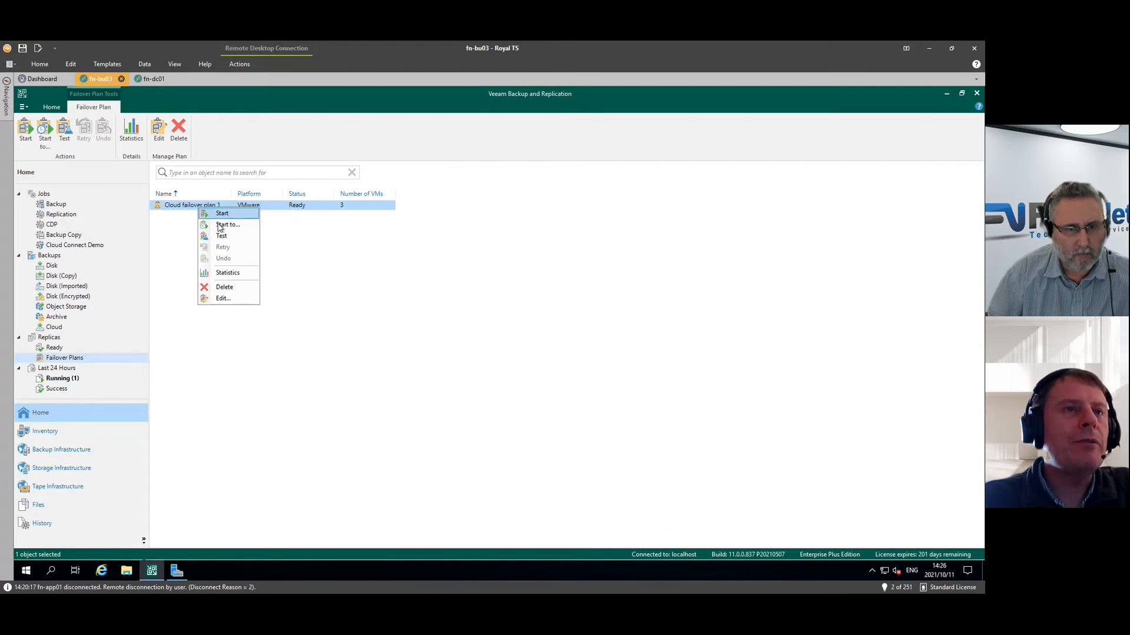
{"action": "left_click", "coordinate": [226, 299]}
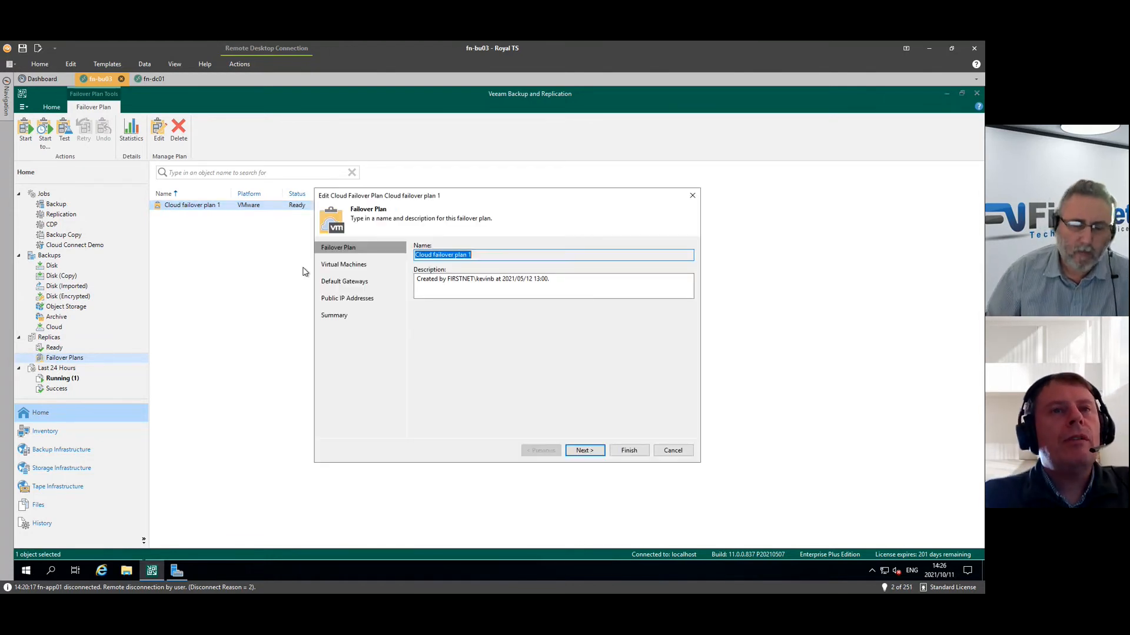
- Review the plan's virtual machines FN-DC01, FN-SQL01 and FN-APP01 with their delays and replica states
{"action": "left_click", "coordinate": [595, 456]}
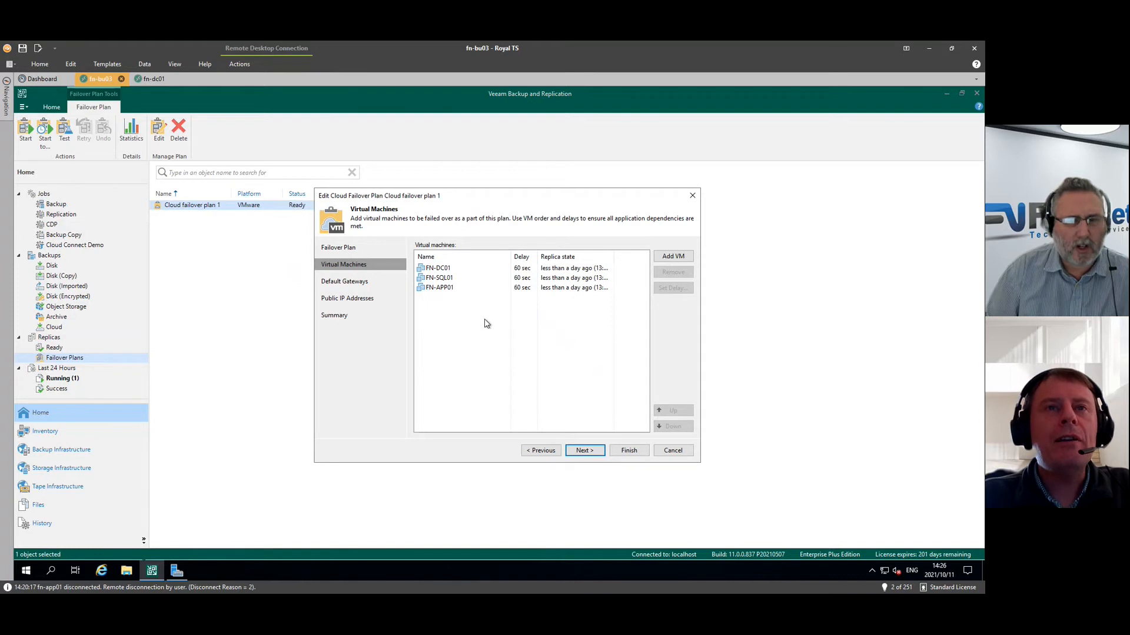
{"action": "left_click", "coordinate": [526, 271]}
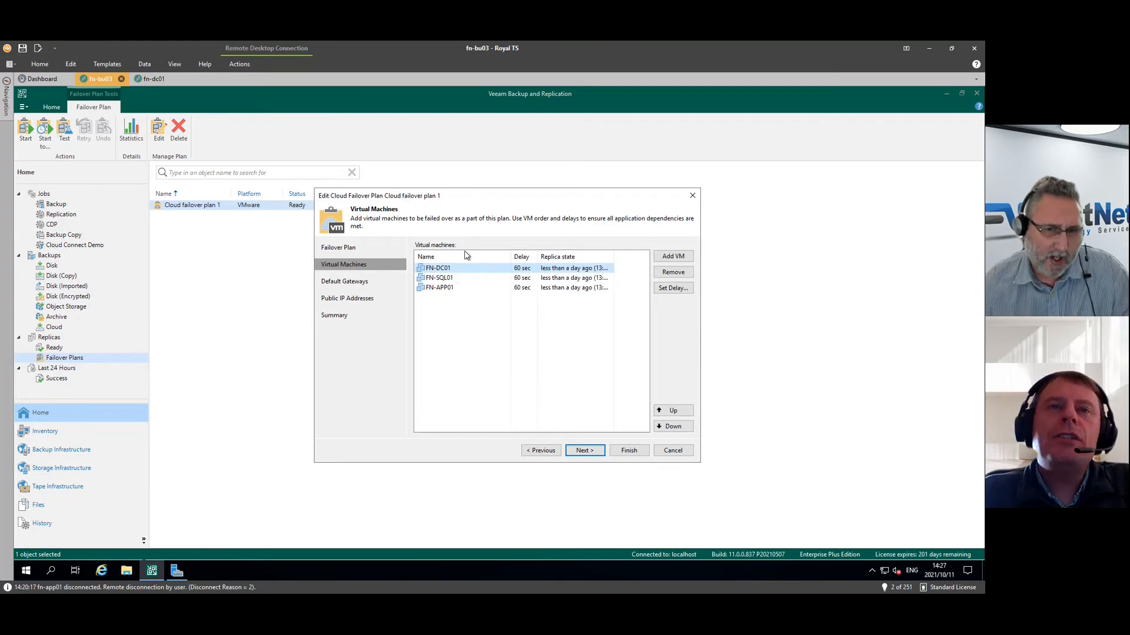
{"action": "left_click", "coordinate": [592, 288]}
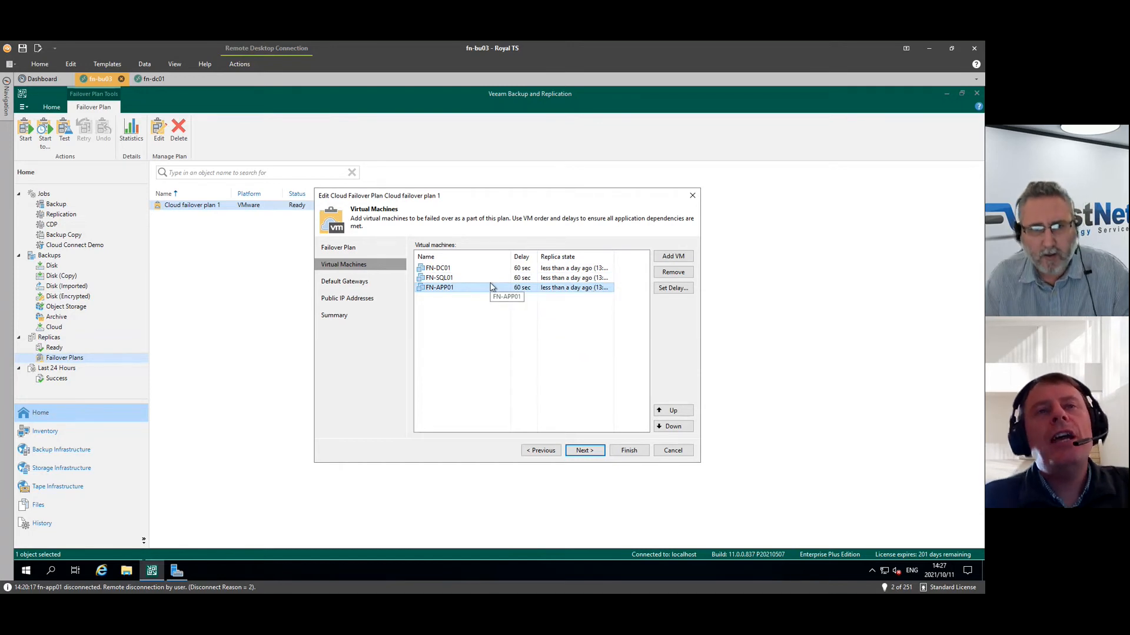
{"action": "left_click", "coordinate": [591, 280]}
{"action": "left_click", "coordinate": [592, 288]}
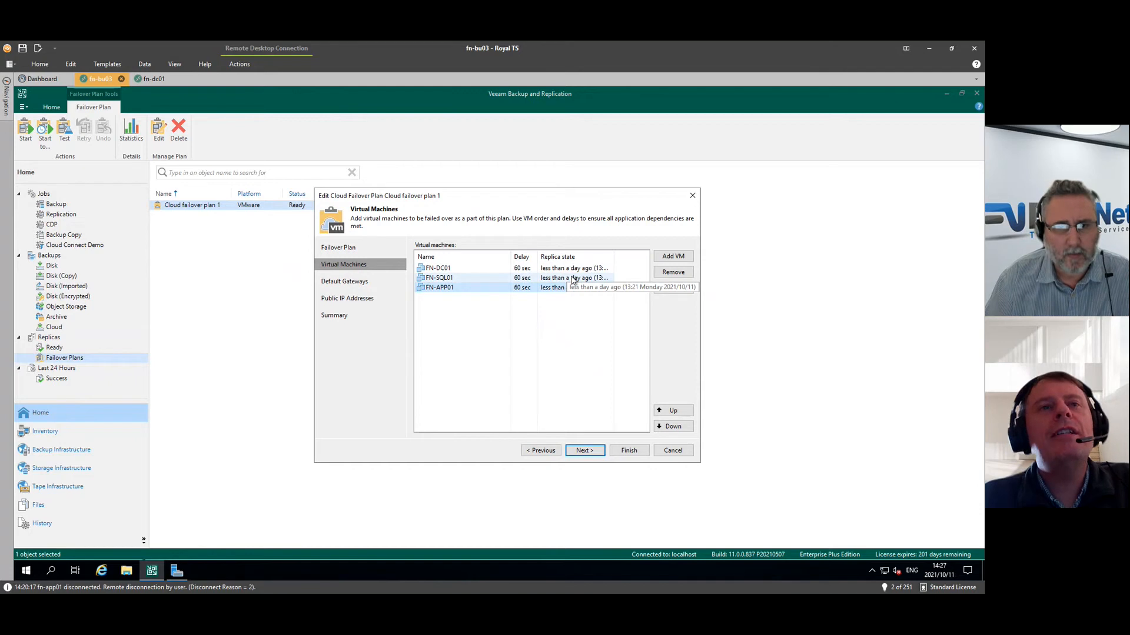
- Move FN-DC01 to the end of the plan's virtual machine order and return it to first place
{"action": "left_click", "coordinate": [570, 269]}
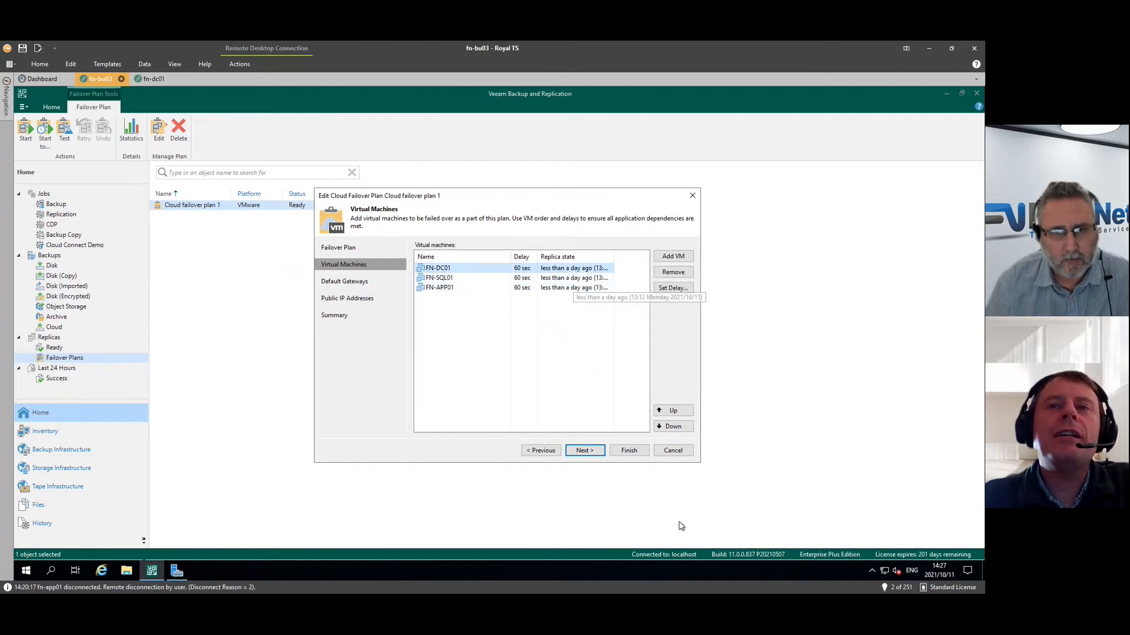
{"action": "left_click", "coordinate": [673, 427]}
{"action": "left_click", "coordinate": [673, 427]}
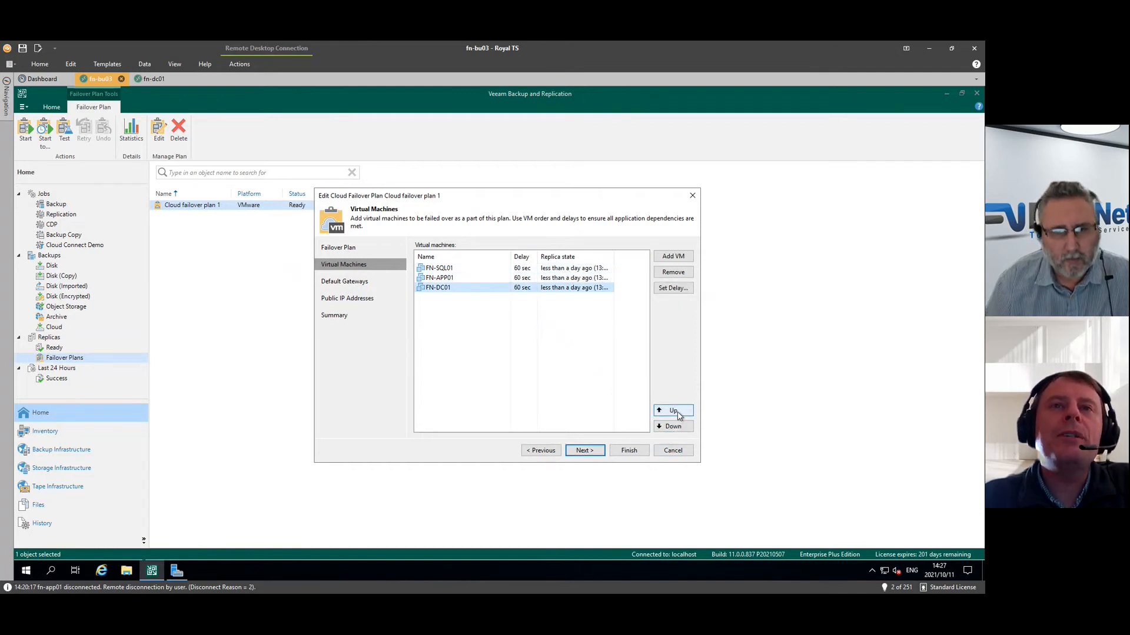
{"action": "left_click", "coordinate": [677, 413]}
{"action": "left_click", "coordinate": [677, 413]}
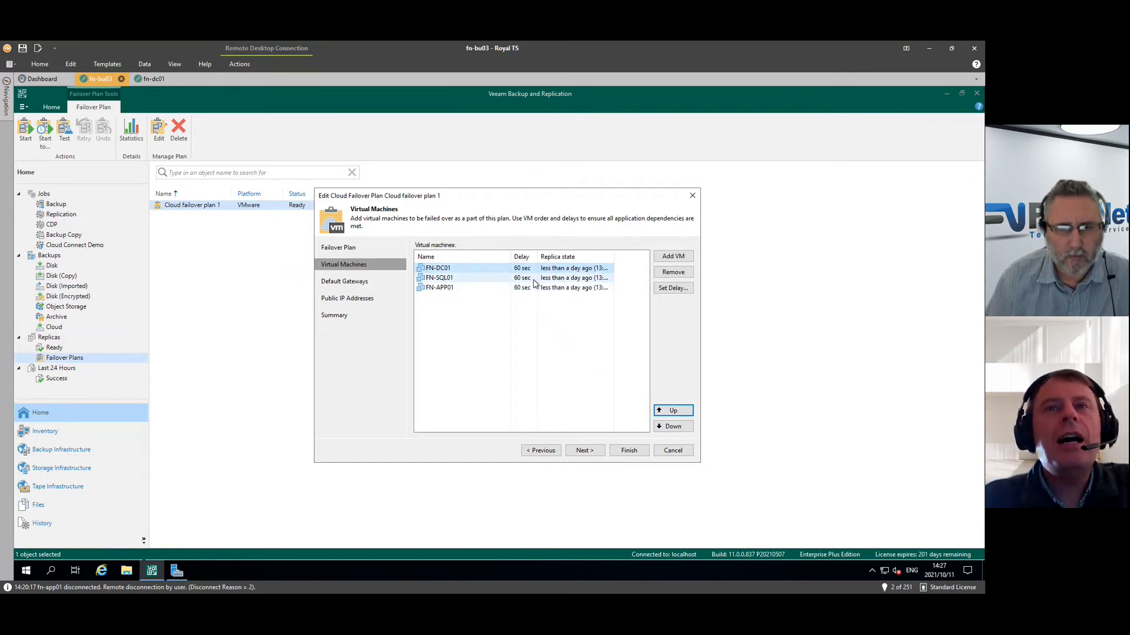
- View FN-SQL01's boot delay setting and cancel it, and go through the start order of the three virtual machines
{"action": "left_click", "coordinate": [465, 278]}
{"action": "left_click", "coordinate": [672, 288]}
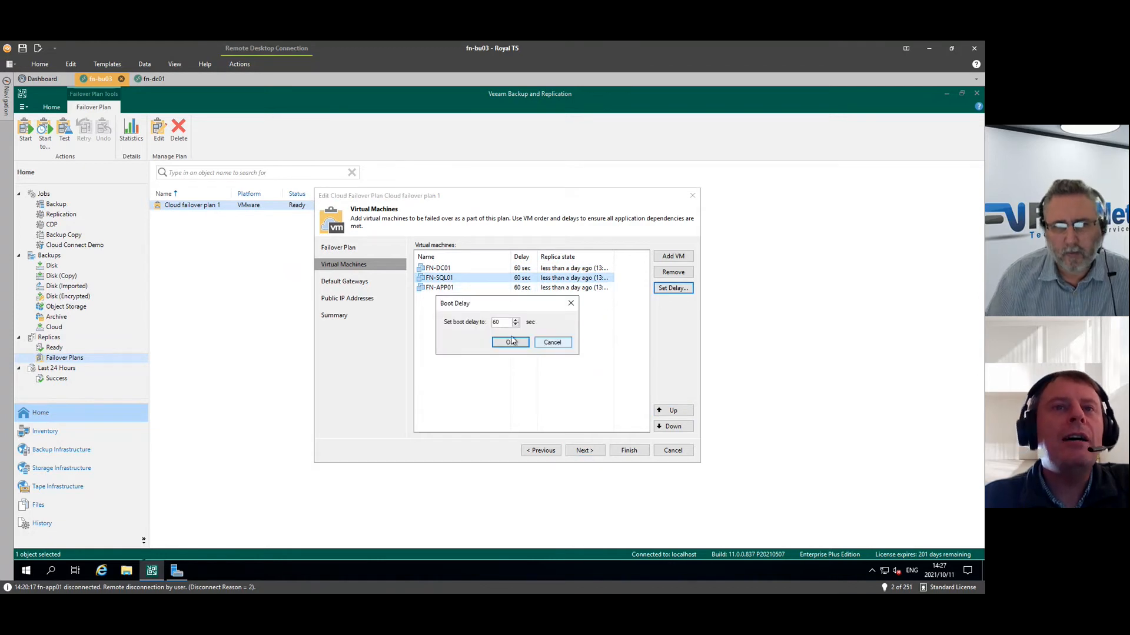
{"action": "left_click", "coordinate": [553, 342]}
{"action": "left_click", "coordinate": [447, 269]}
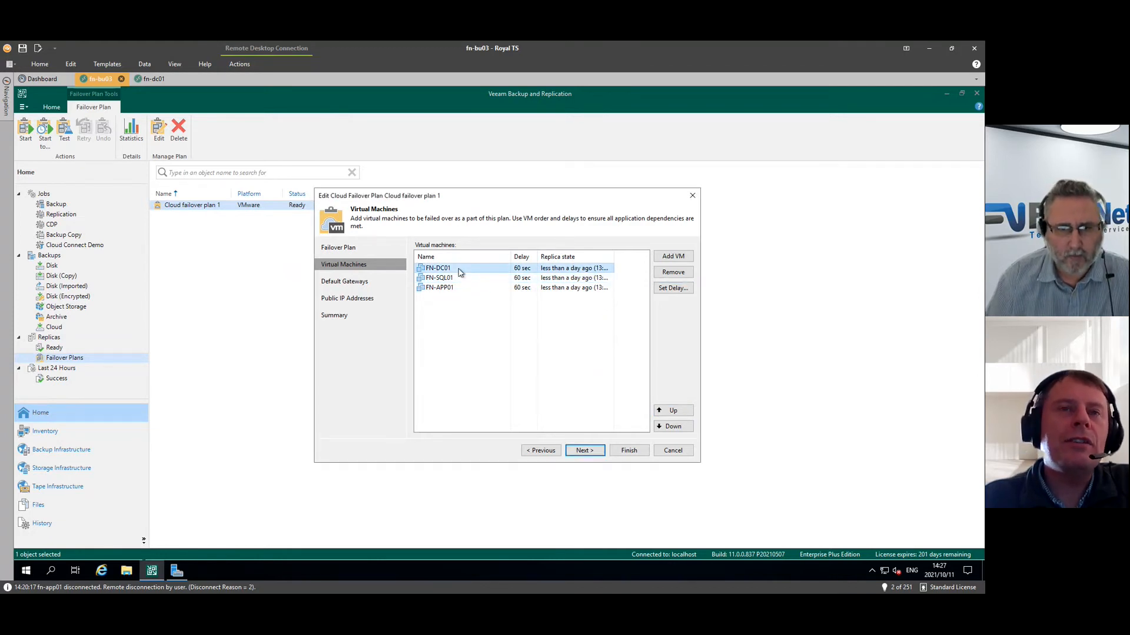
{"action": "left_click", "coordinate": [448, 279]}
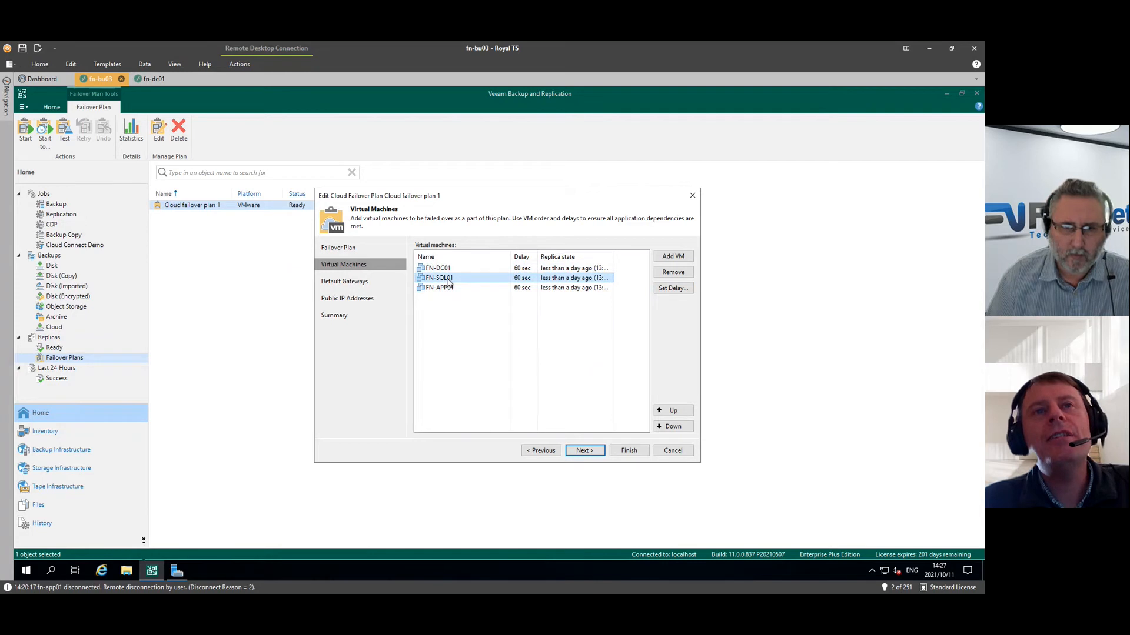
{"action": "left_click", "coordinate": [465, 290]}
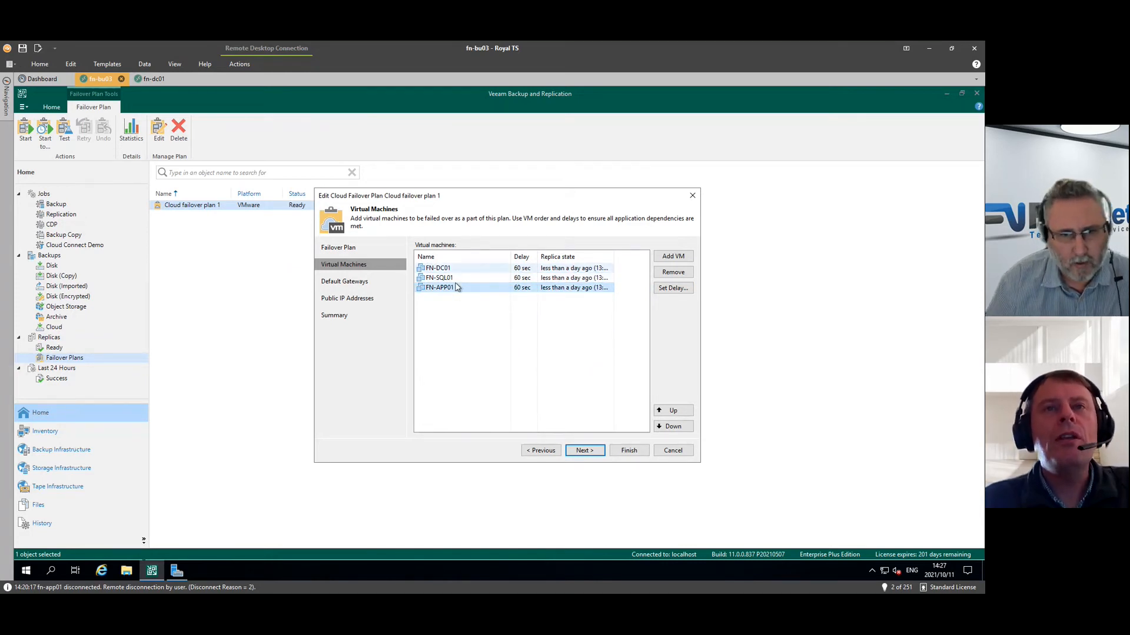
{"action": "left_click", "coordinate": [462, 281]}
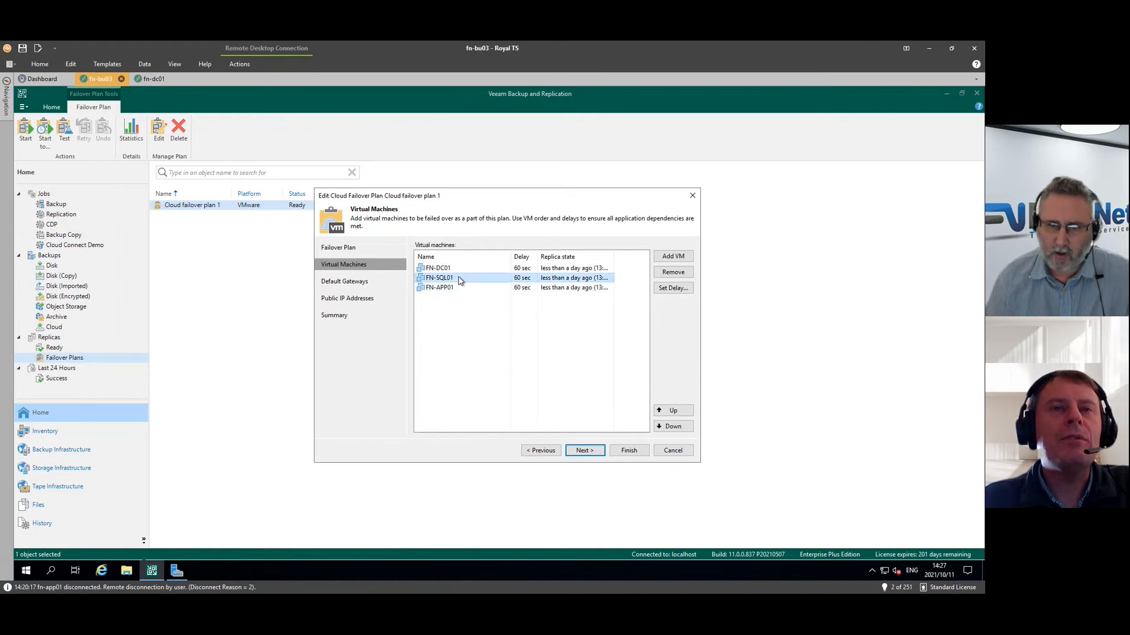
{"action": "left_click", "coordinate": [465, 290]}
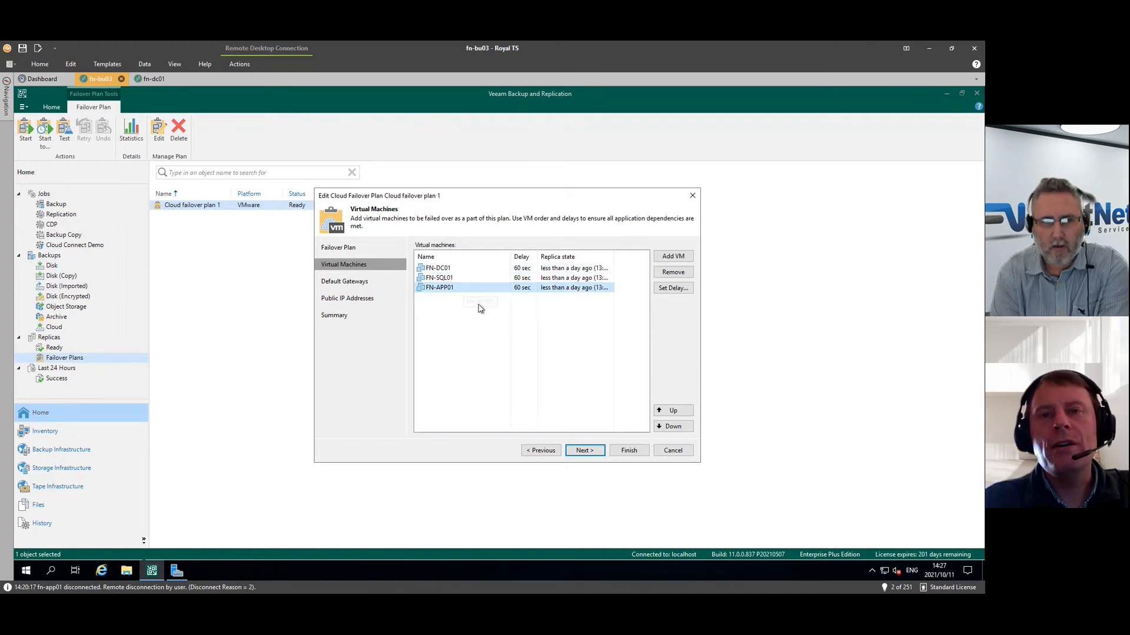
- Review the plan's default gateway for the cloud network, and check the Network Extension Appliance in the vSphere Client before returning to Royal TS
{"action": "left_click", "coordinate": [593, 453]}
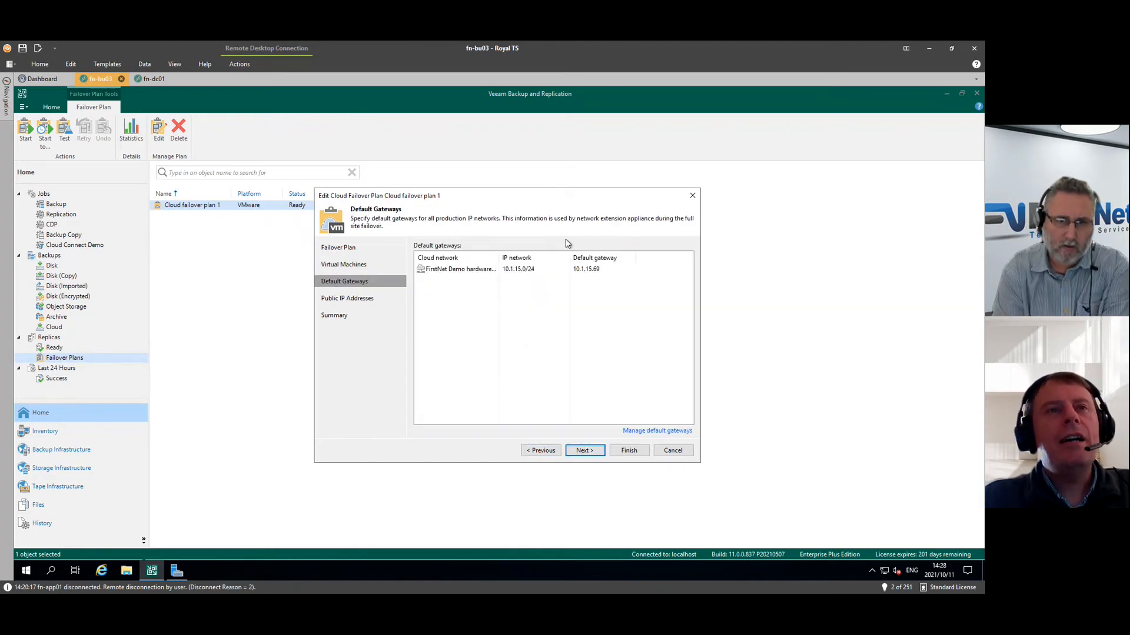
{"action": "left_click", "coordinate": [583, 275]}
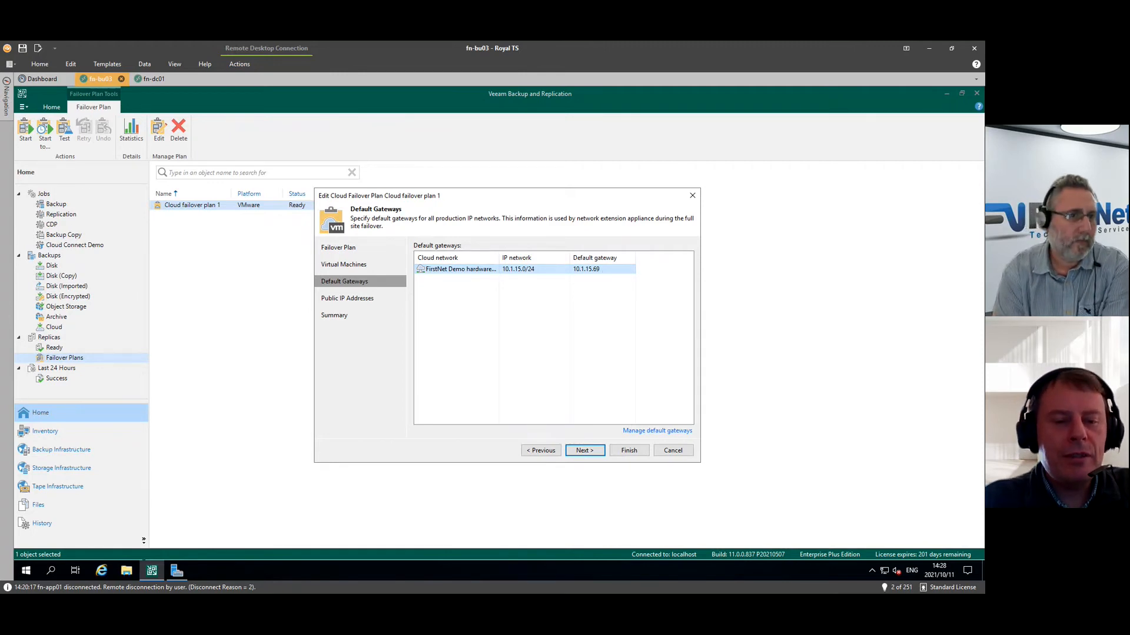
{"action": "key", "text": "alt+Tab"}
{"action": "left_click", "coordinate": [134, 246]}
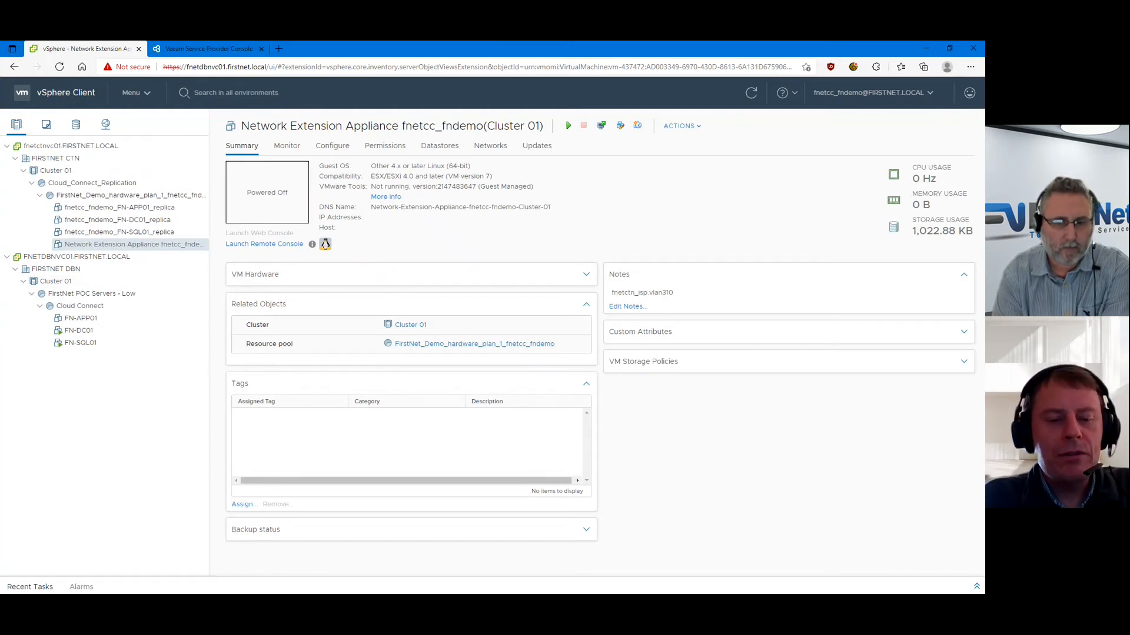
{"action": "key", "text": "alt+Tab"}
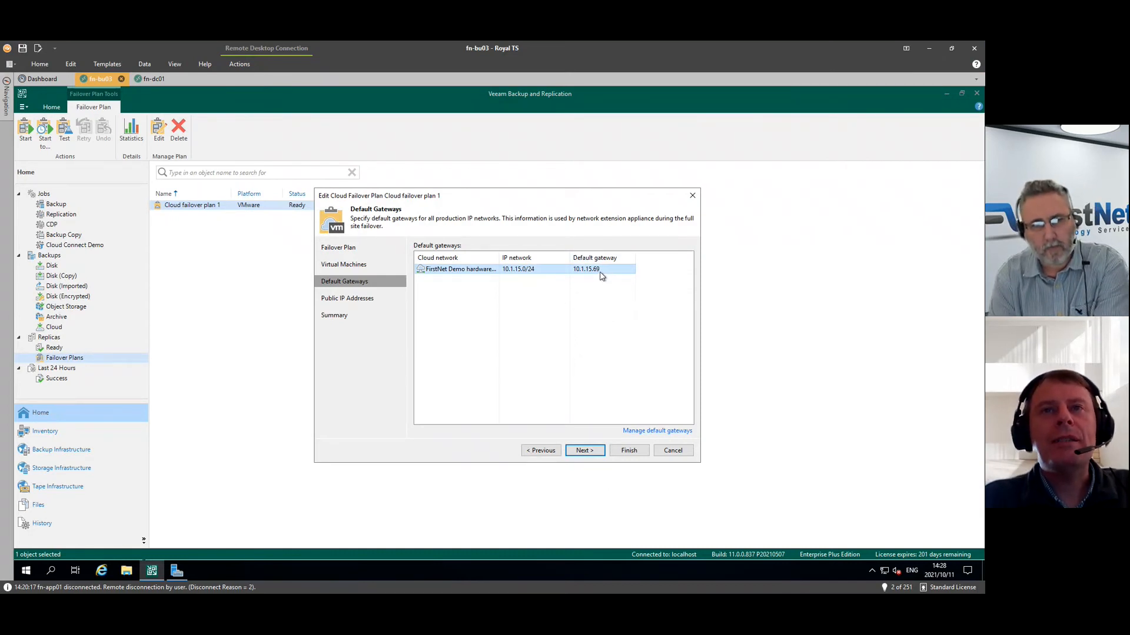
- Review FN-DC01's public IP address mapping rule and the blank form for adding a rule, cancelling both
{"action": "left_click", "coordinate": [593, 451]}
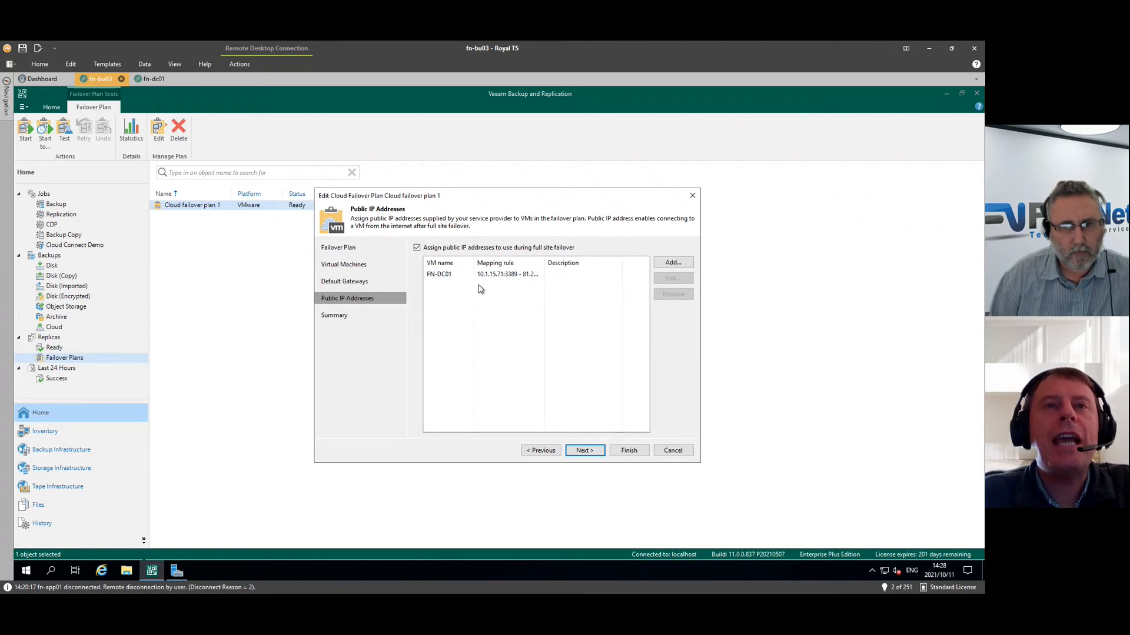
{"action": "left_click", "coordinate": [518, 274]}
{"action": "left_click", "coordinate": [681, 279]}
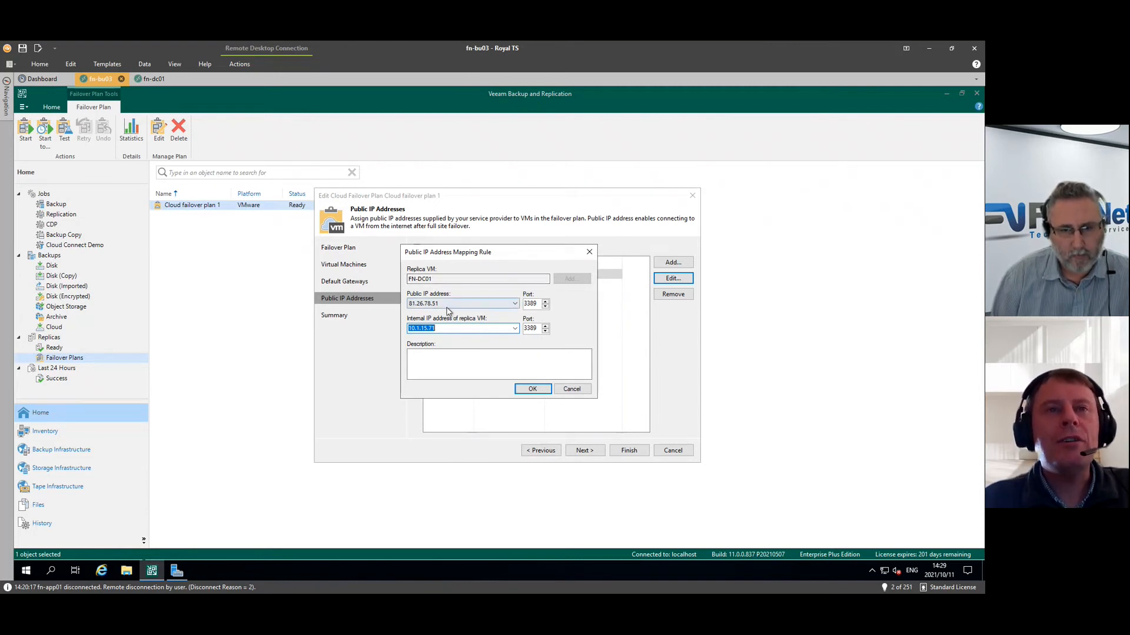
{"action": "left_click", "coordinate": [572, 388]}
{"action": "left_click", "coordinate": [681, 280]}
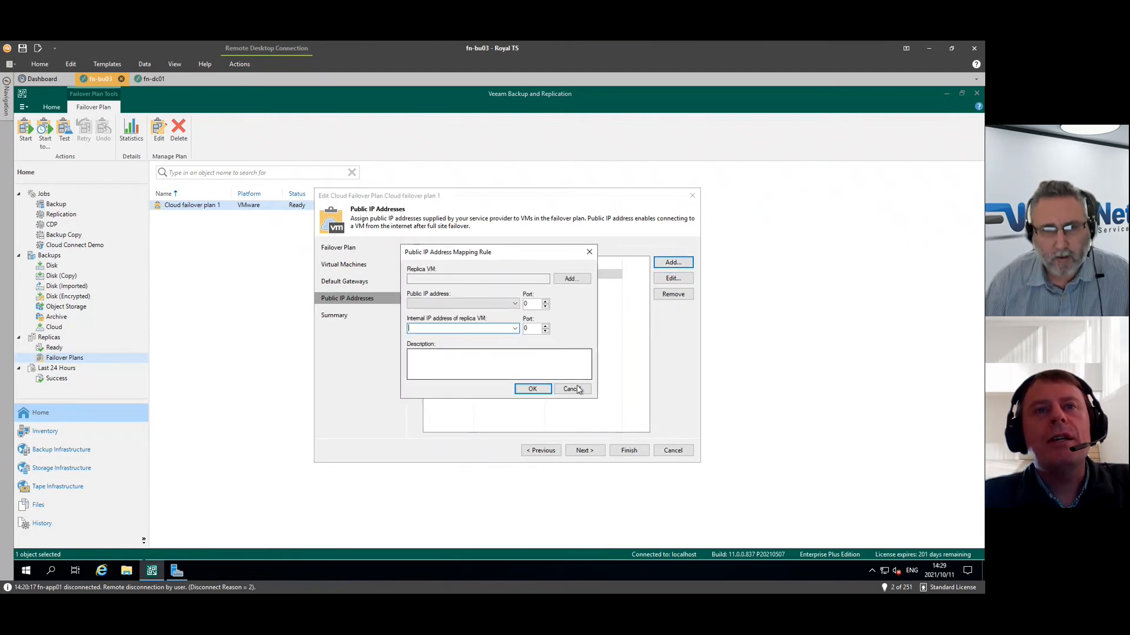
{"action": "left_click", "coordinate": [578, 390]}
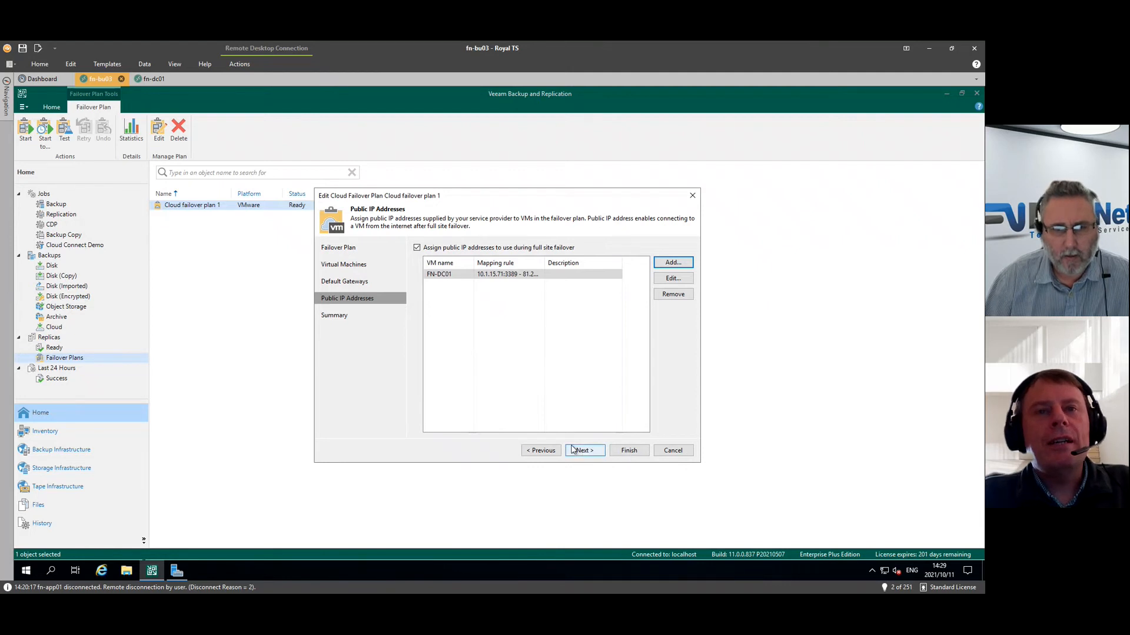
- Finish the failover plan edit from its summary, and view the FN-DC01 and FN-APP01 entries among the ready replicas
{"action": "left_click", "coordinate": [584, 457]}
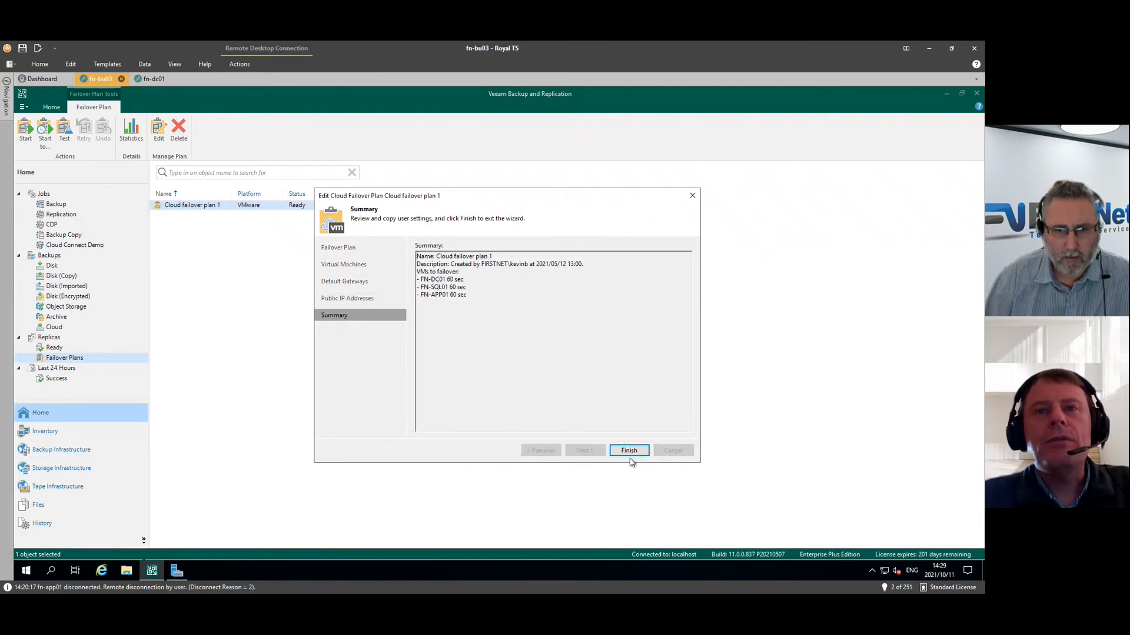
{"action": "left_click", "coordinate": [629, 453]}
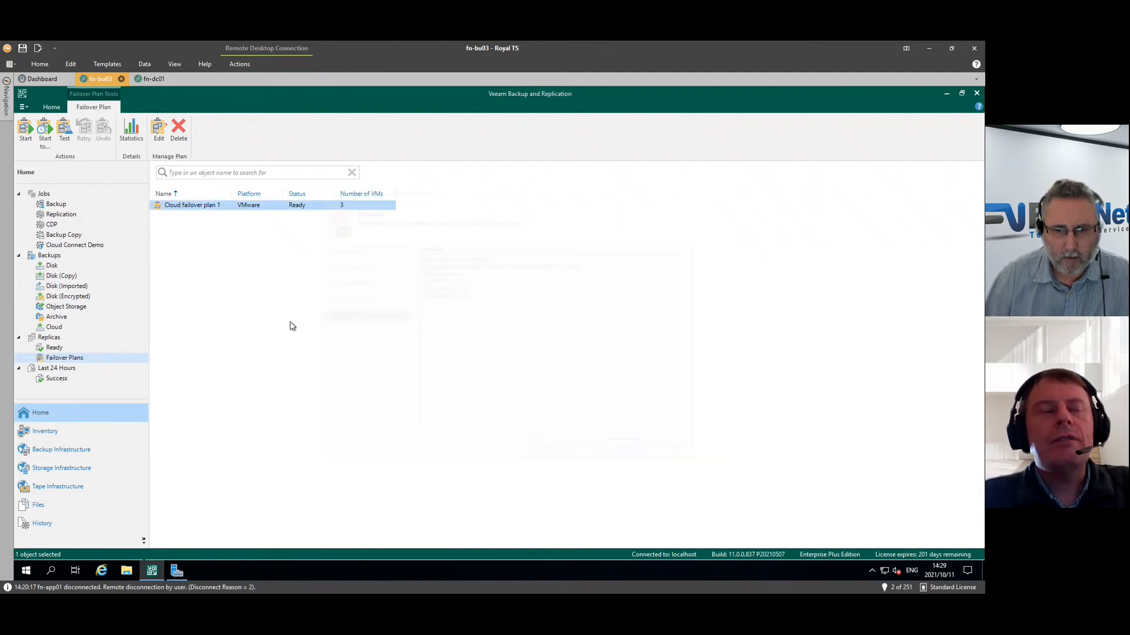
{"action": "left_click", "coordinate": [54, 349]}
{"action": "left_click", "coordinate": [193, 215]}
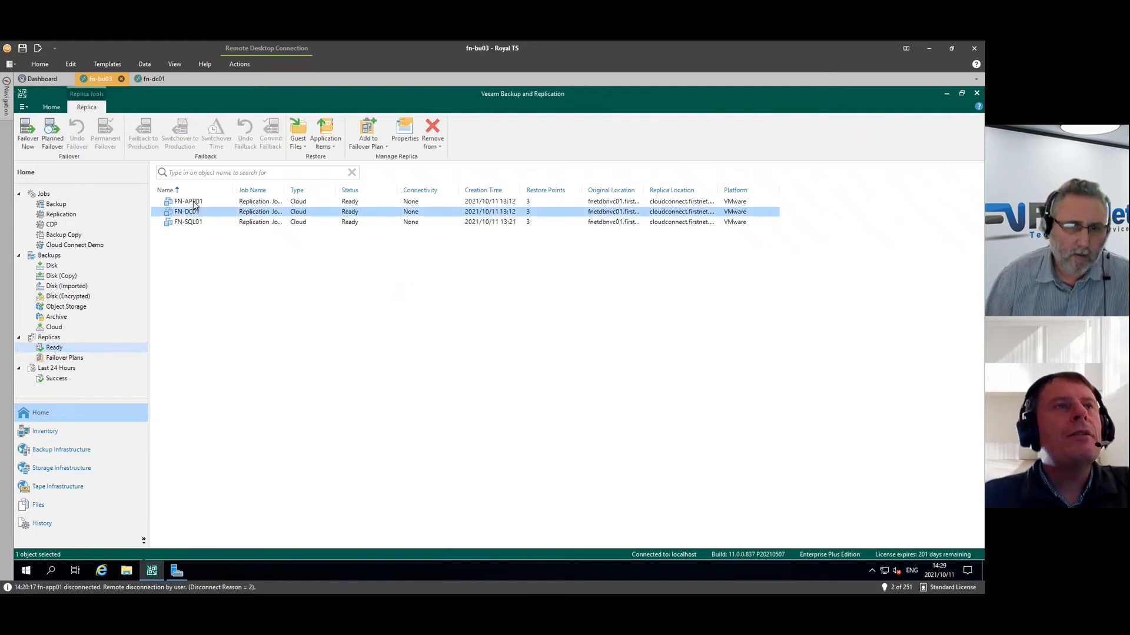
{"action": "left_click", "coordinate": [194, 203]}
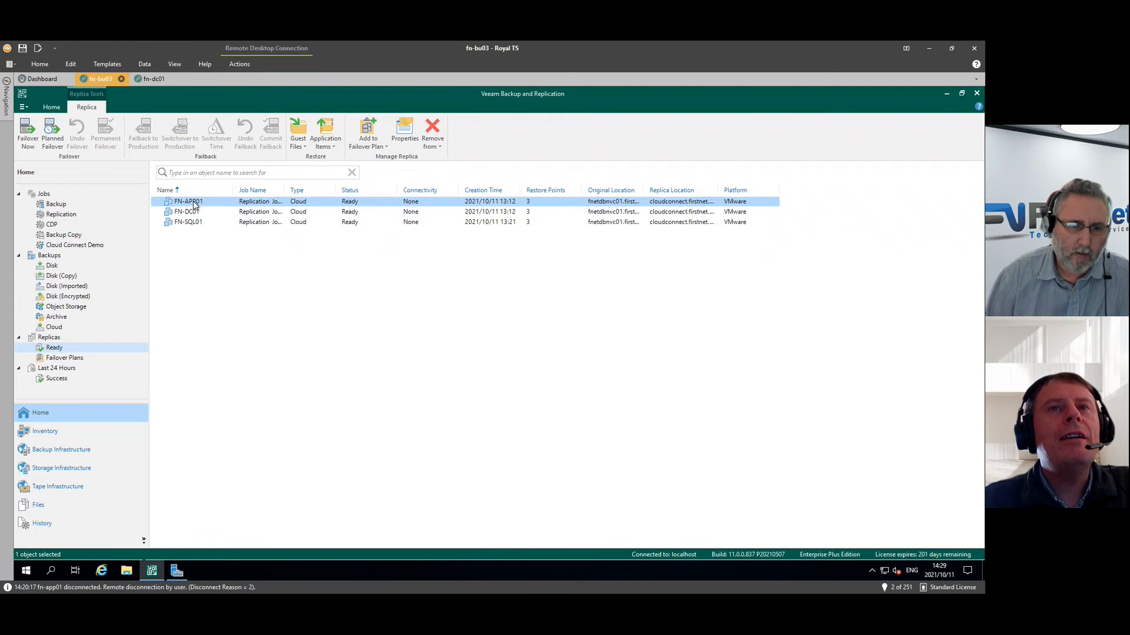
- Open the statistics of Cloud failover plan 1 and review FN-DC01's test log, including the network initialization and replica ping entries
{"action": "left_click", "coordinate": [78, 360]}
{"action": "left_click", "coordinate": [193, 207]}
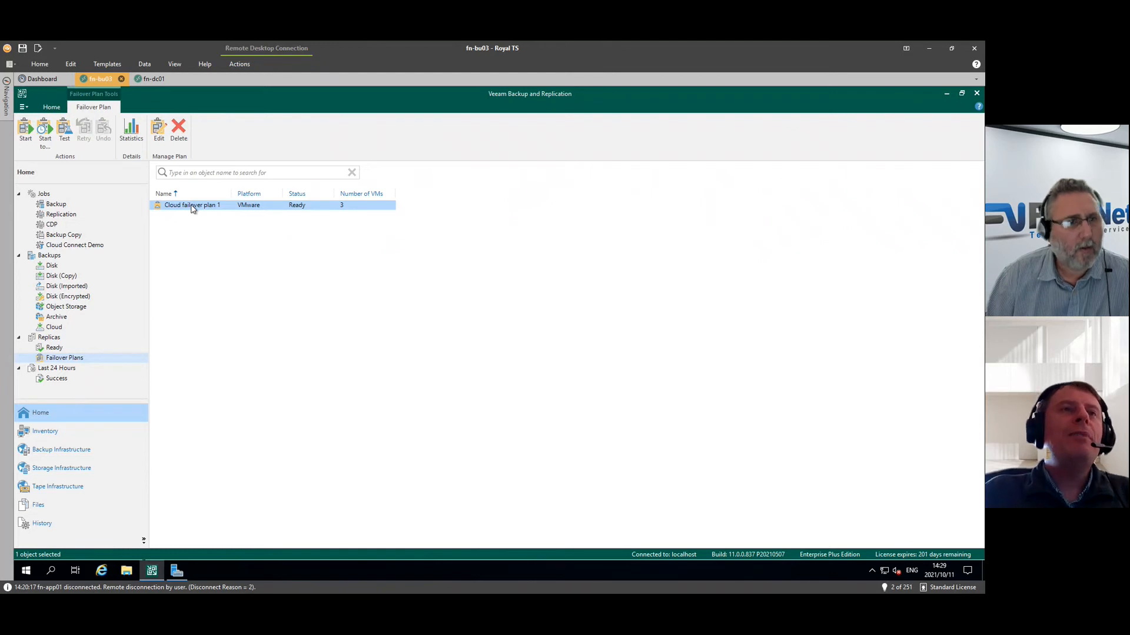
{"action": "right_click", "coordinate": [193, 208]}
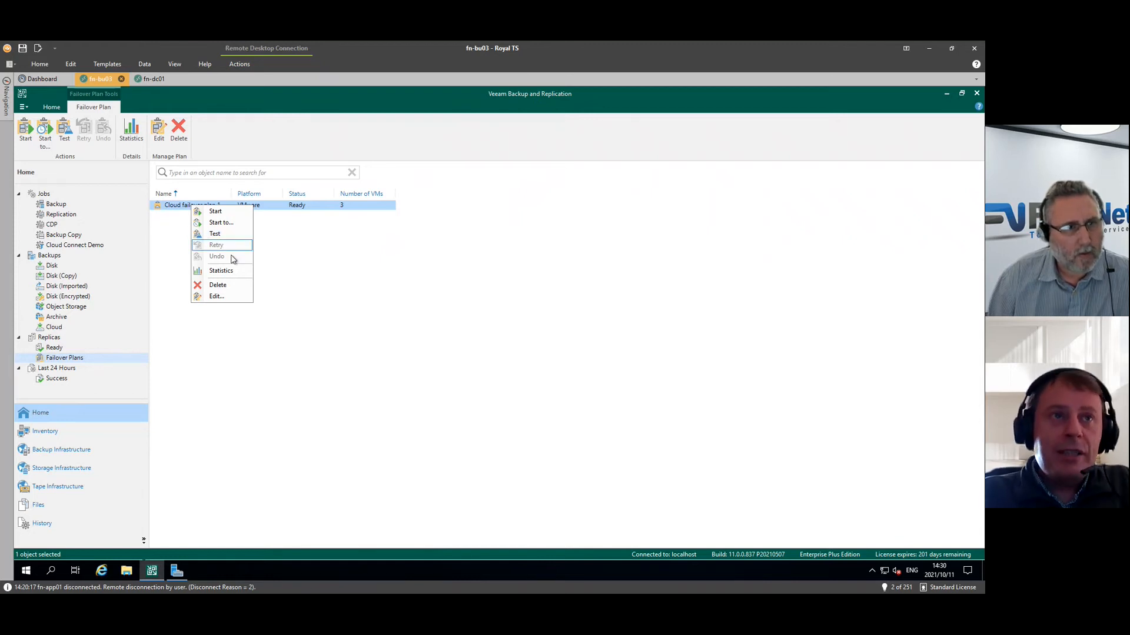
{"action": "left_click", "coordinate": [243, 273]}
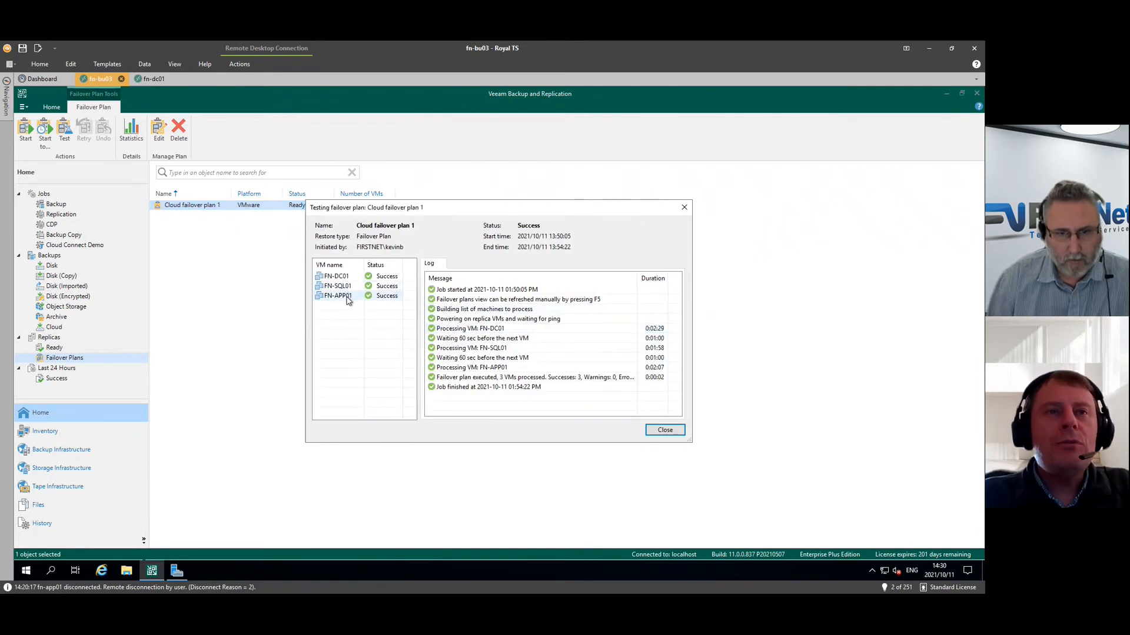
{"action": "left_click", "coordinate": [352, 277]}
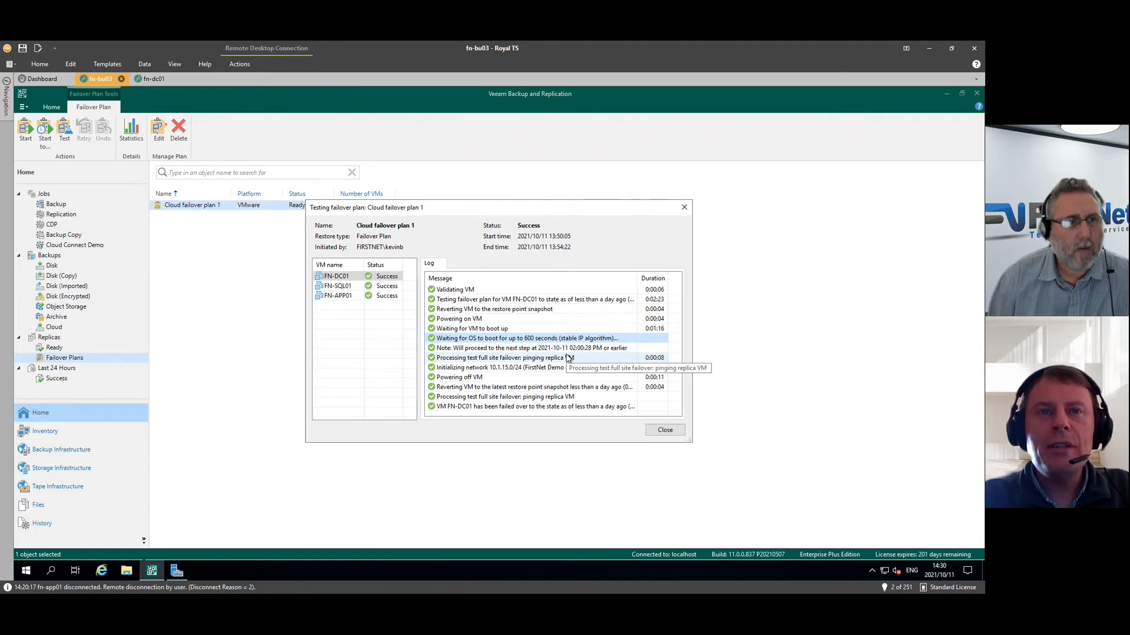
{"action": "left_click", "coordinate": [516, 369]}
{"action": "left_click", "coordinate": [560, 361]}
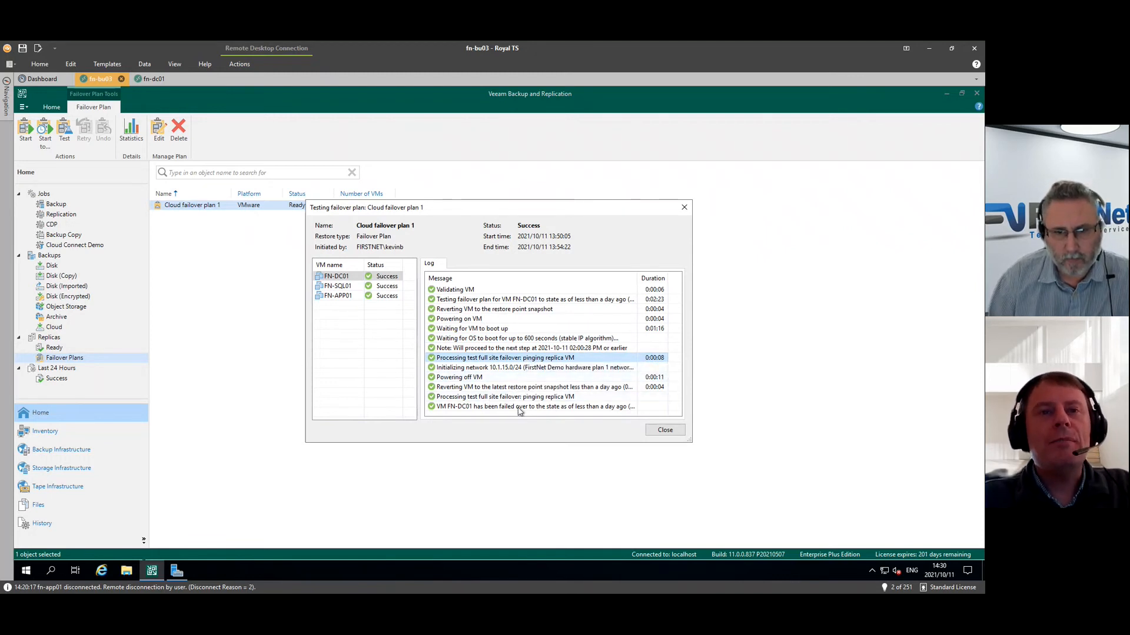
- Review FN-SQL01's boot wait and replica ping entries in the test log, and close the statistics
{"action": "left_click", "coordinate": [373, 287]}
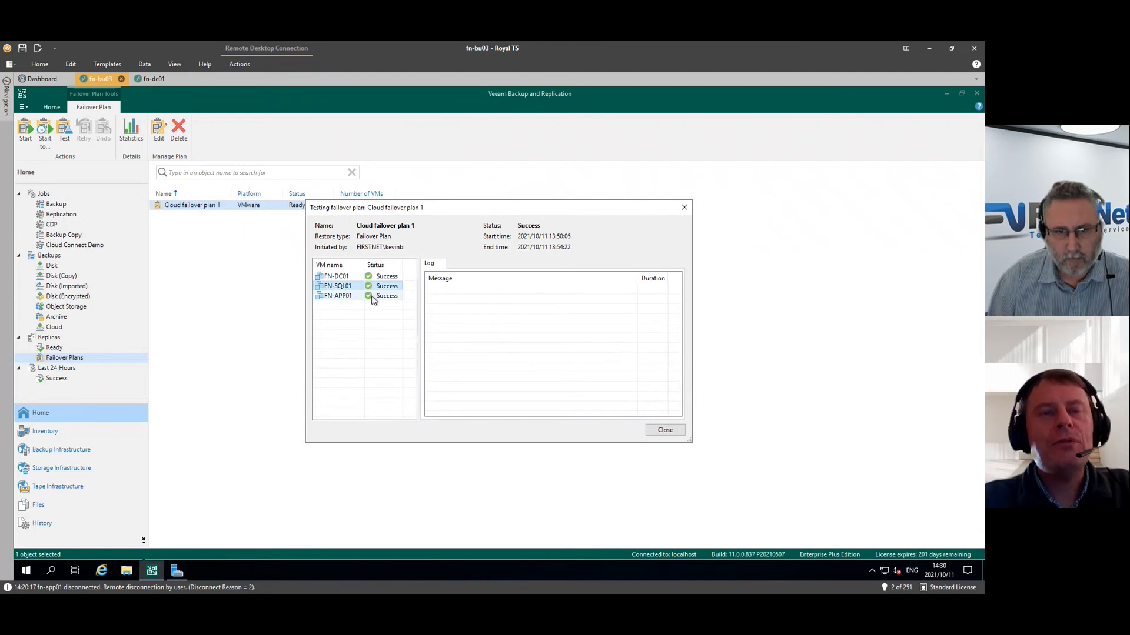
{"action": "left_click", "coordinate": [514, 338]}
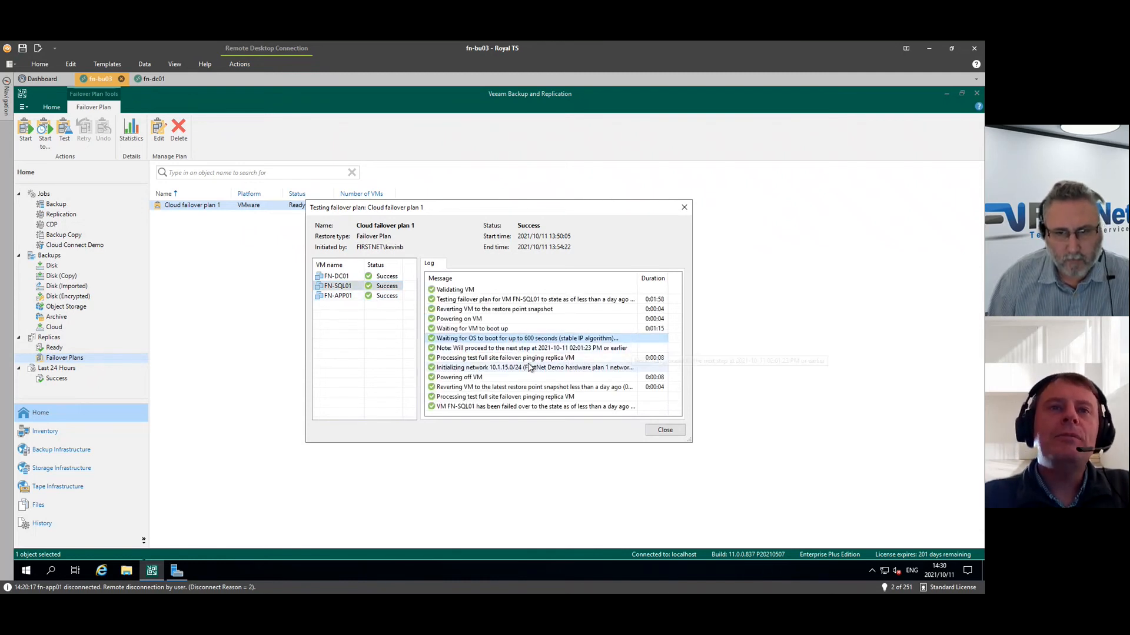
{"action": "left_click", "coordinate": [554, 358]}
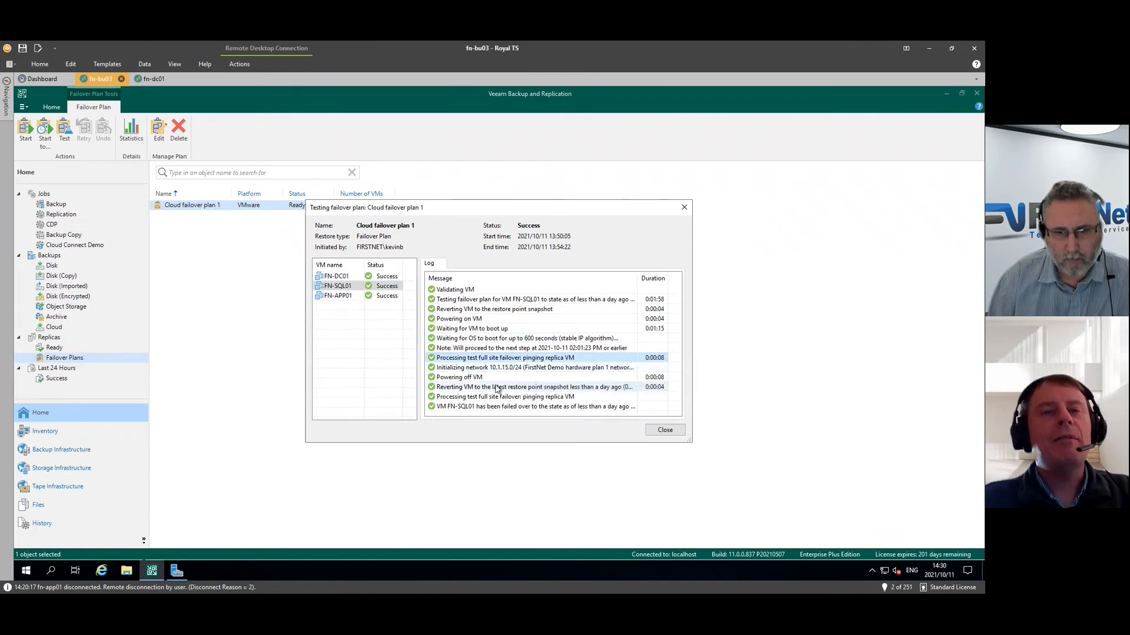
{"action": "left_click", "coordinate": [665, 431]}
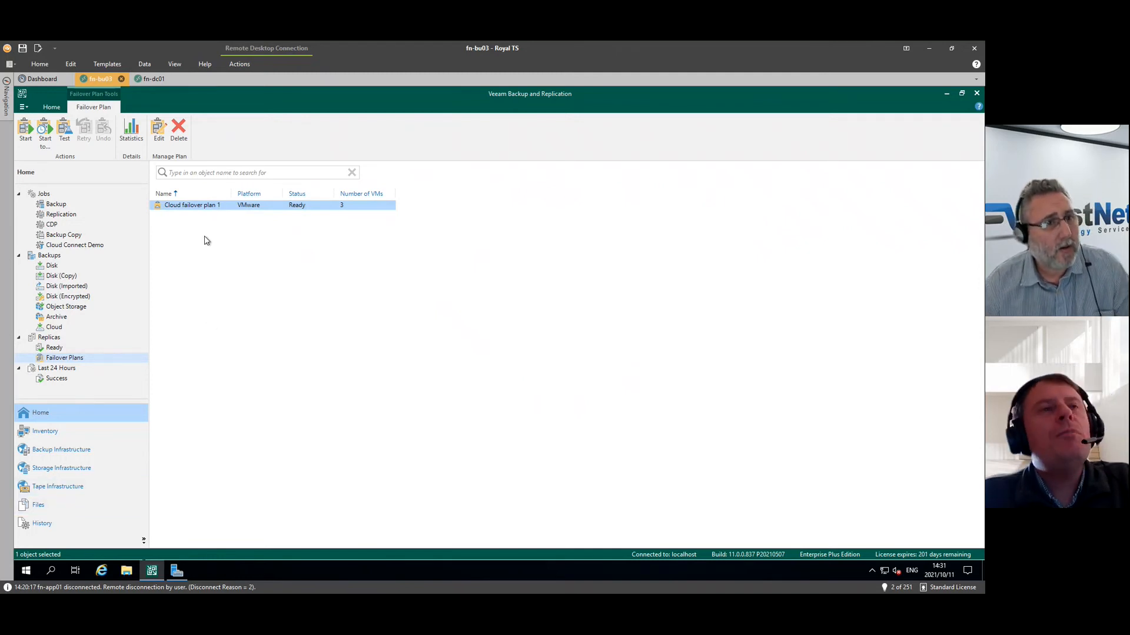
- Reopen the failover plan's statistics to view the overall test log and FN-DC01's entries, and close them
{"action": "right_click", "coordinate": [196, 205]}
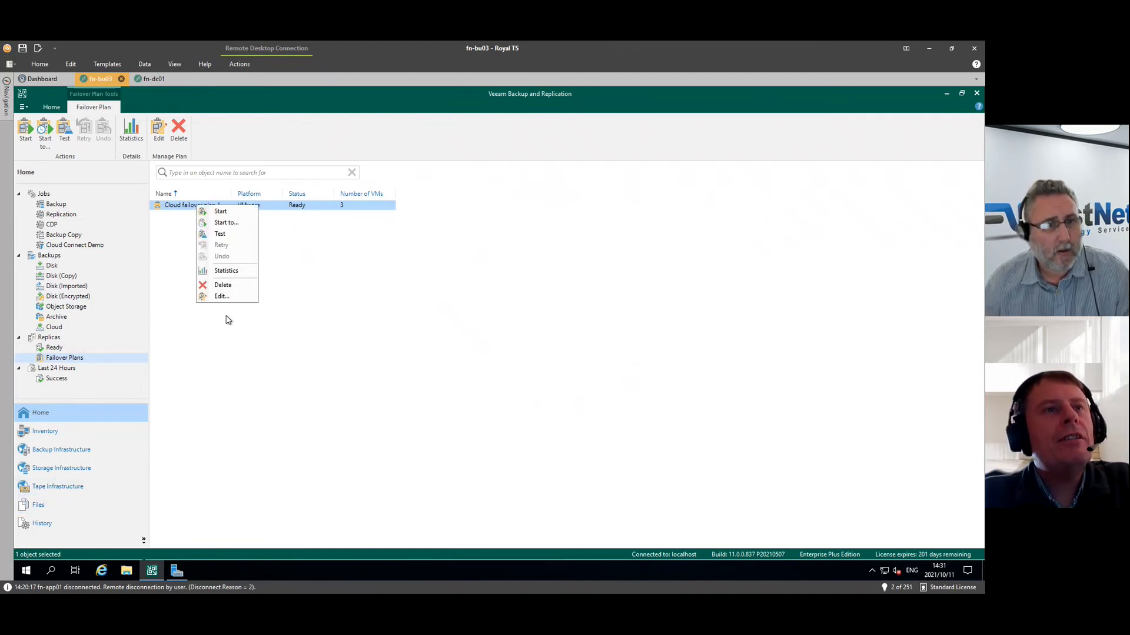
{"action": "left_click", "coordinate": [238, 273]}
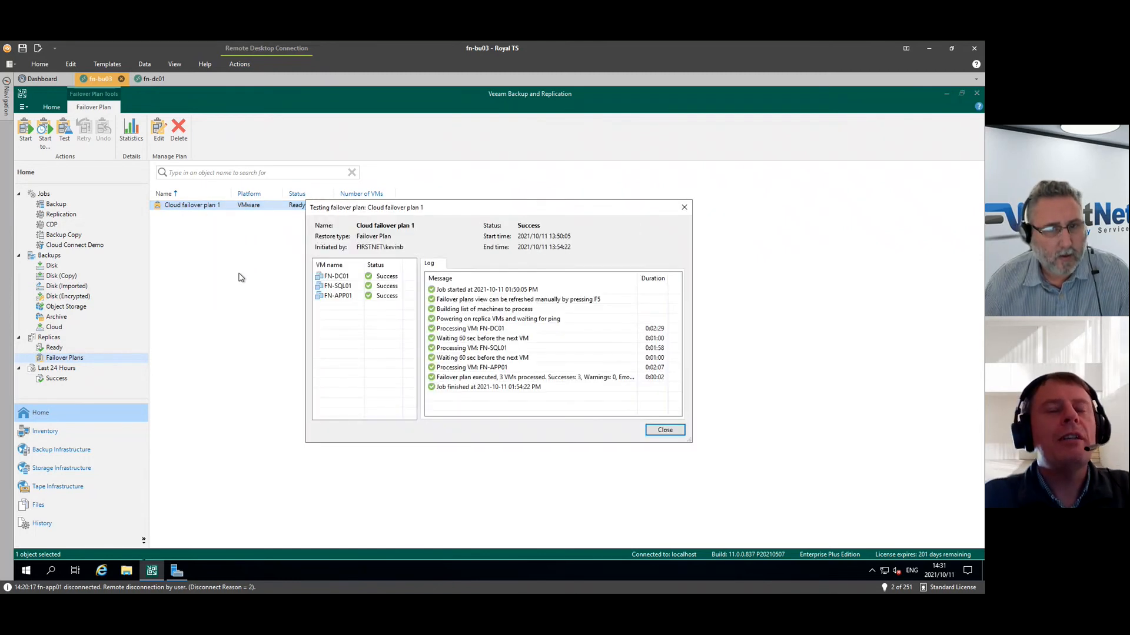
{"action": "left_click", "coordinate": [333, 277]}
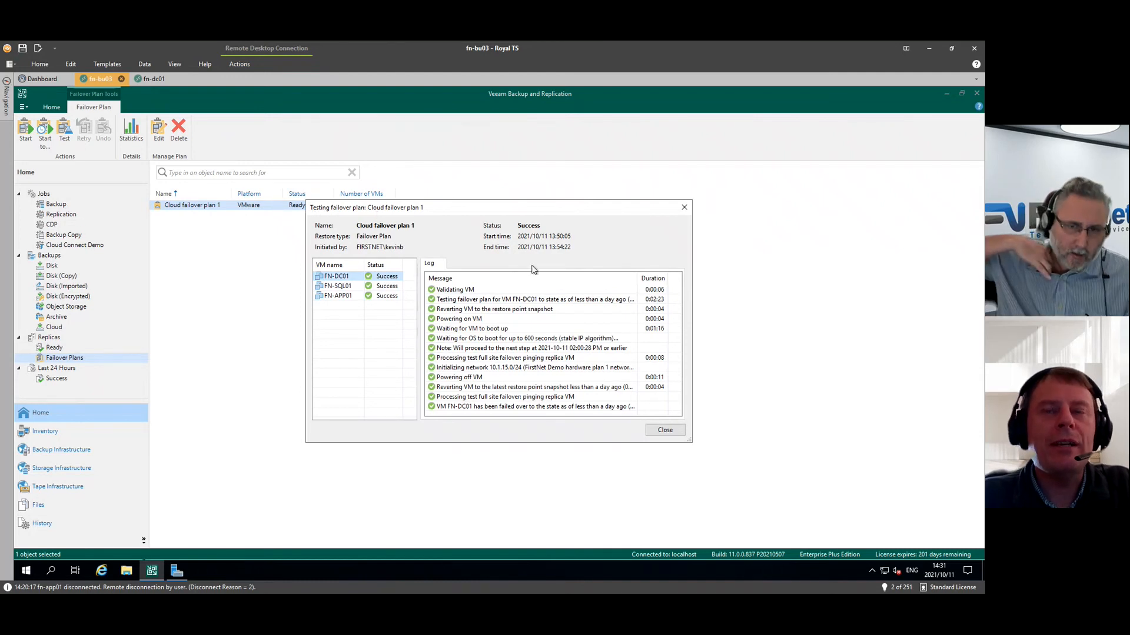
{"action": "left_click", "coordinate": [666, 430]}
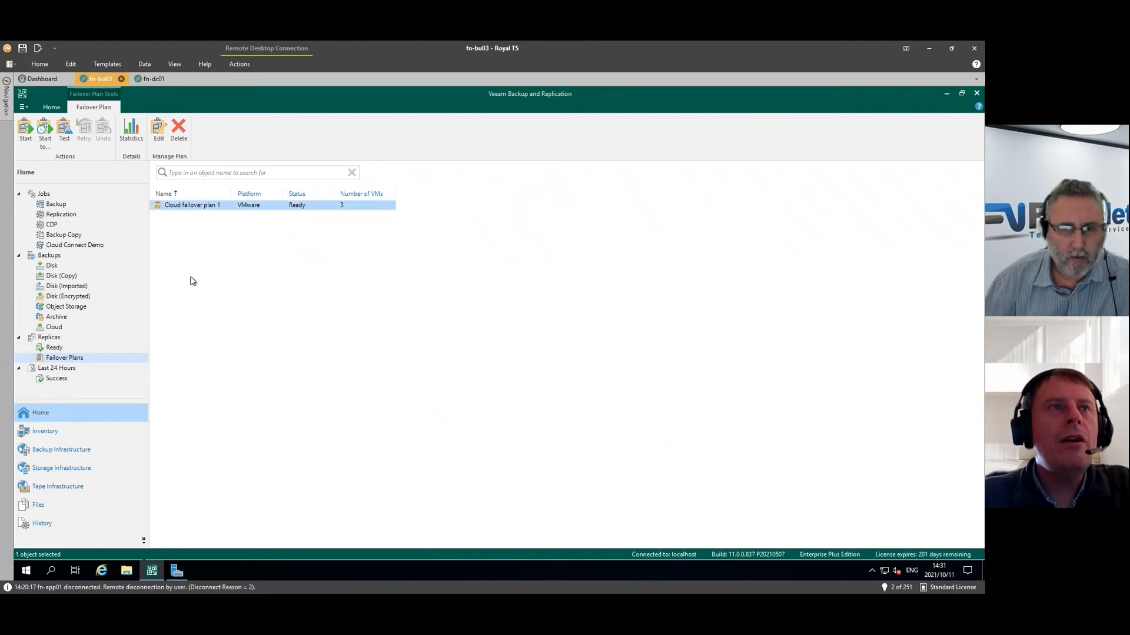
- Start the full site failover with Cloud failover plan 1
{"action": "right_click", "coordinate": [196, 211]}
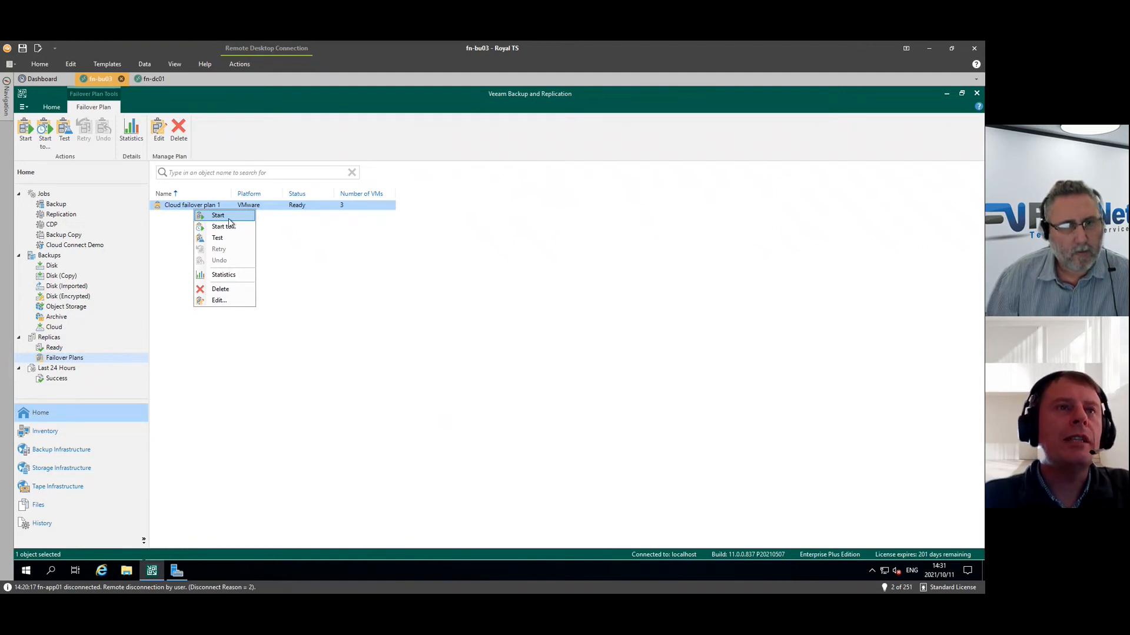
{"action": "left_click", "coordinate": [228, 216]}
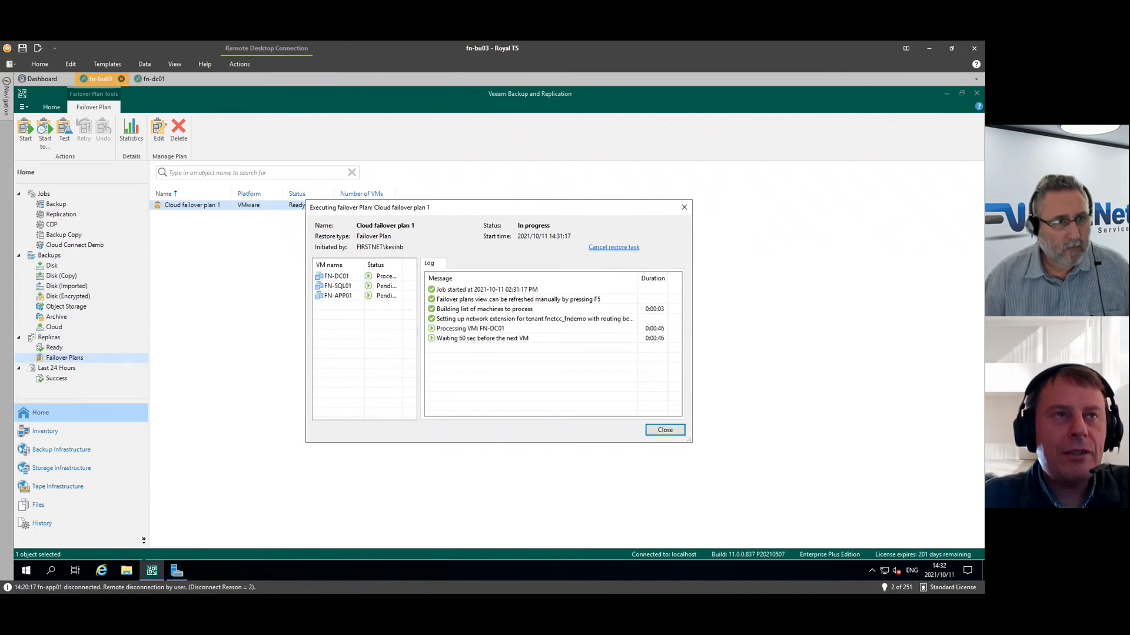
- Switch to Veeam Service Provider Console in the browser, review the cloud replication quota, and select Cloud failover plan 1 among the failover plans
{"action": "key", "text": "alt+Tab"}
{"action": "left_click", "coordinate": [227, 52]}
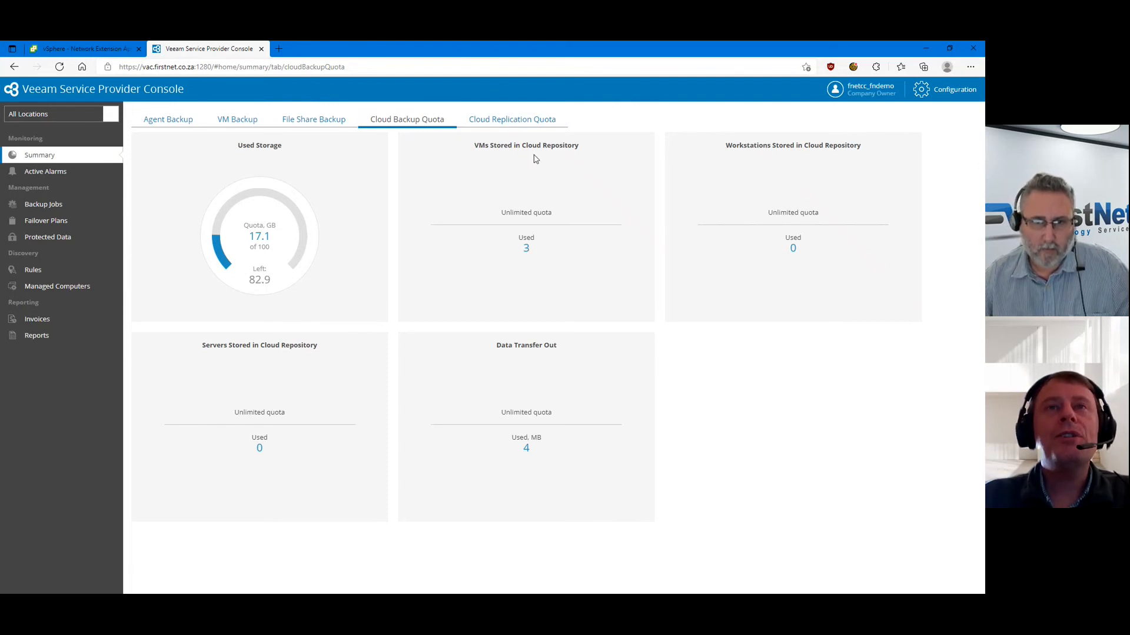
{"action": "left_click", "coordinate": [521, 120]}
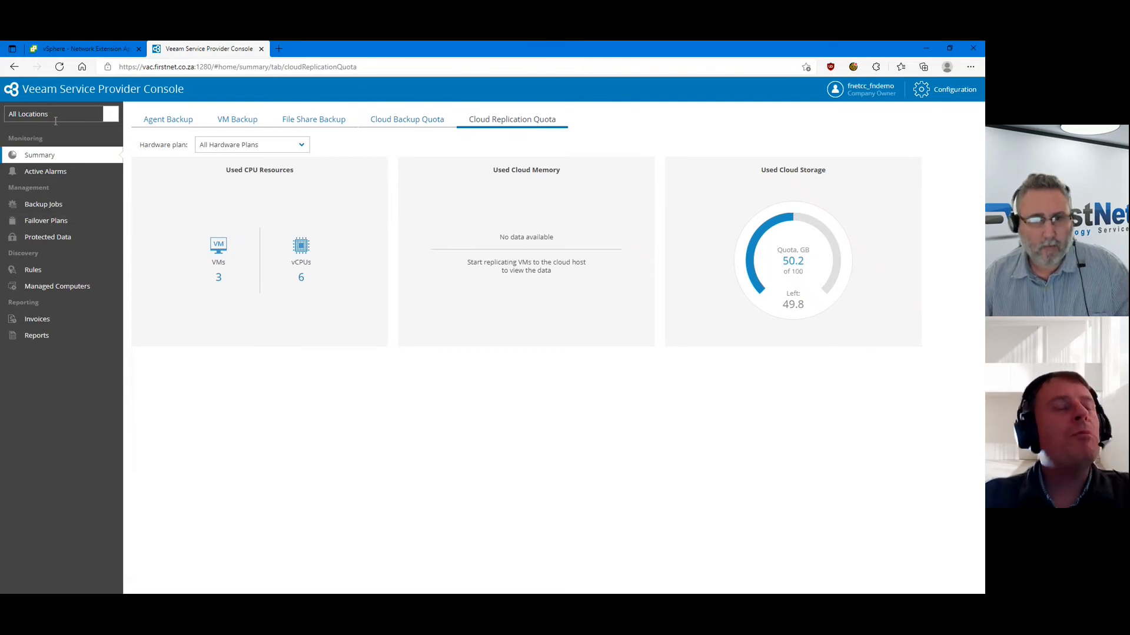
{"action": "left_click", "coordinate": [41, 226]}
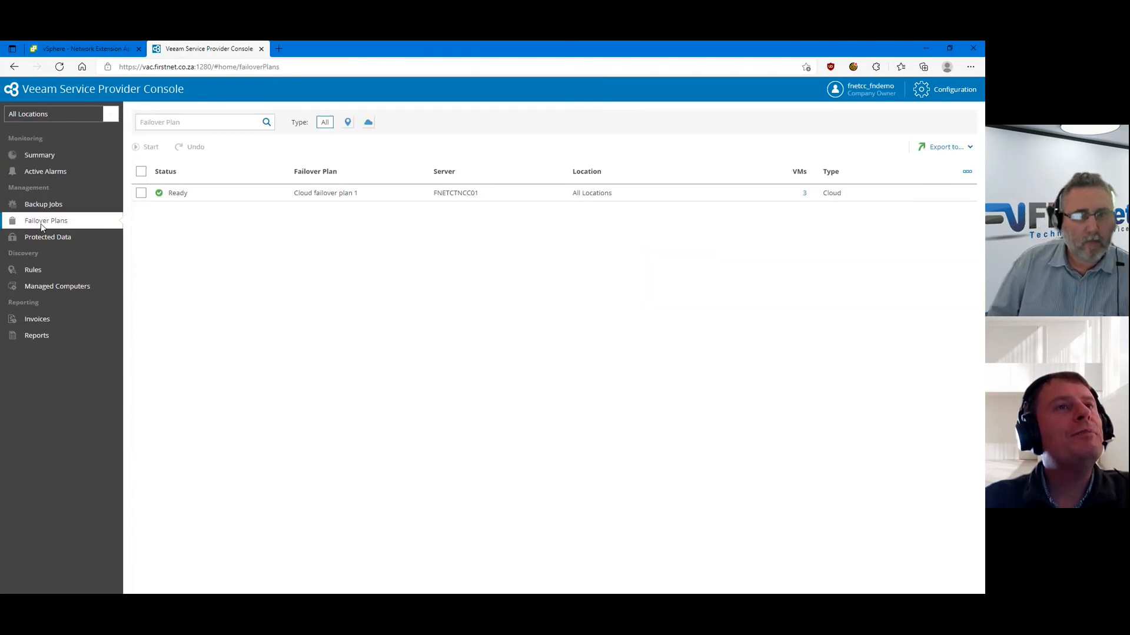
{"action": "left_click", "coordinate": [351, 194]}
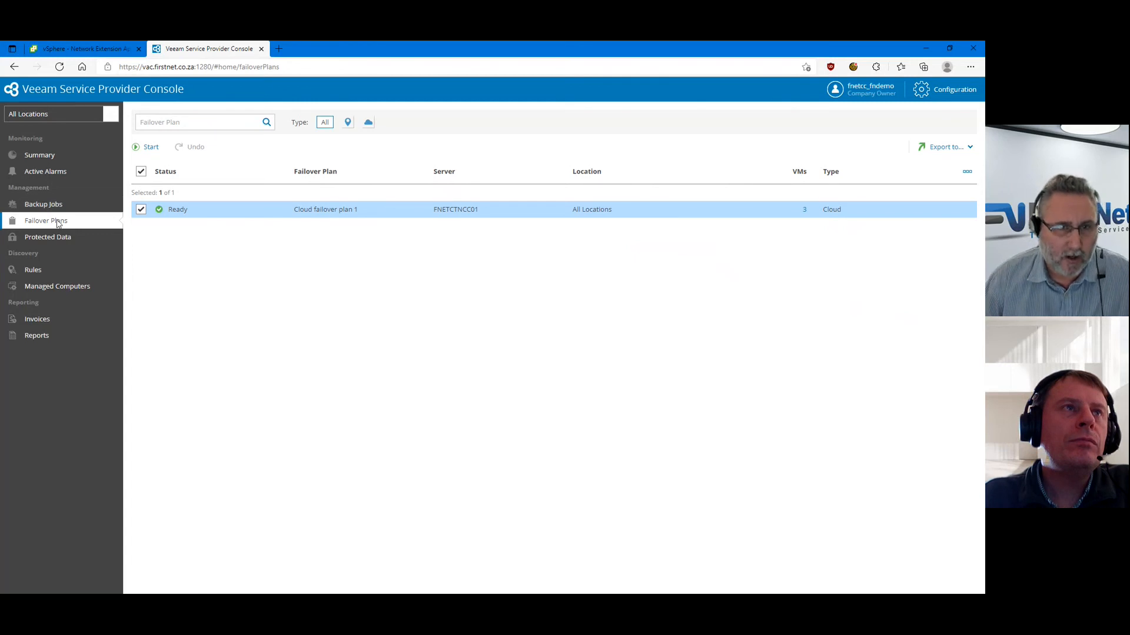
- Refresh the failover plans page, and view the list of virtual machines in Cloud failover plan 1
{"action": "left_click", "coordinate": [59, 66]}
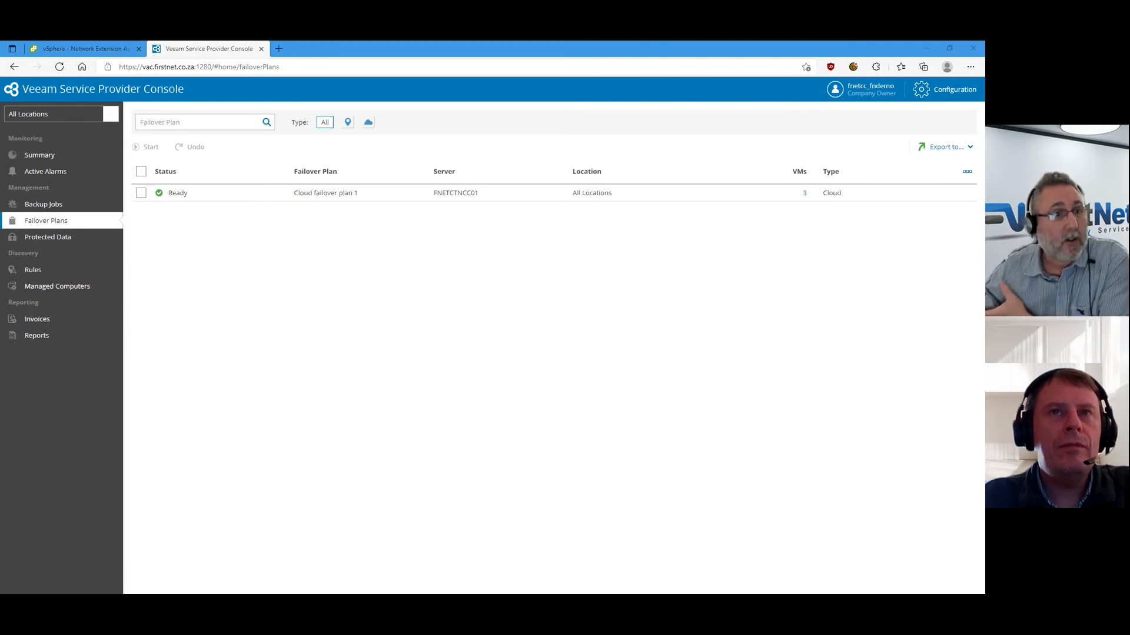
{"action": "left_click", "coordinate": [804, 193]}
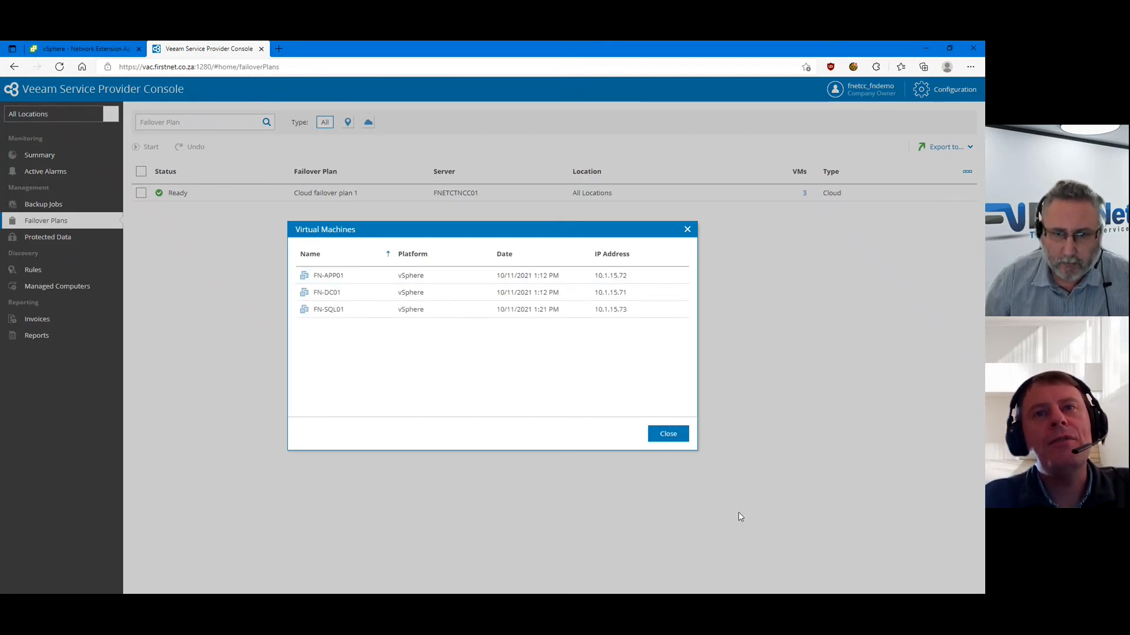
{"action": "left_click", "coordinate": [666, 433]}
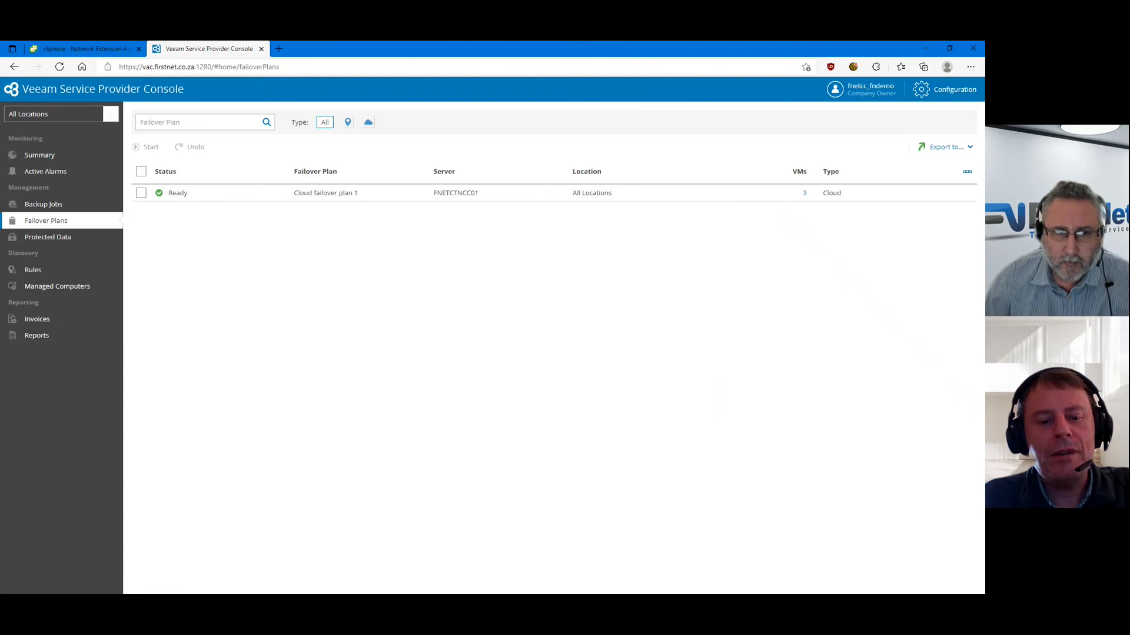
- Check the failover session in Royal TS and the replicas in the vSphere Client, and return to close the session window
{"action": "key", "text": "alt+Tab"}
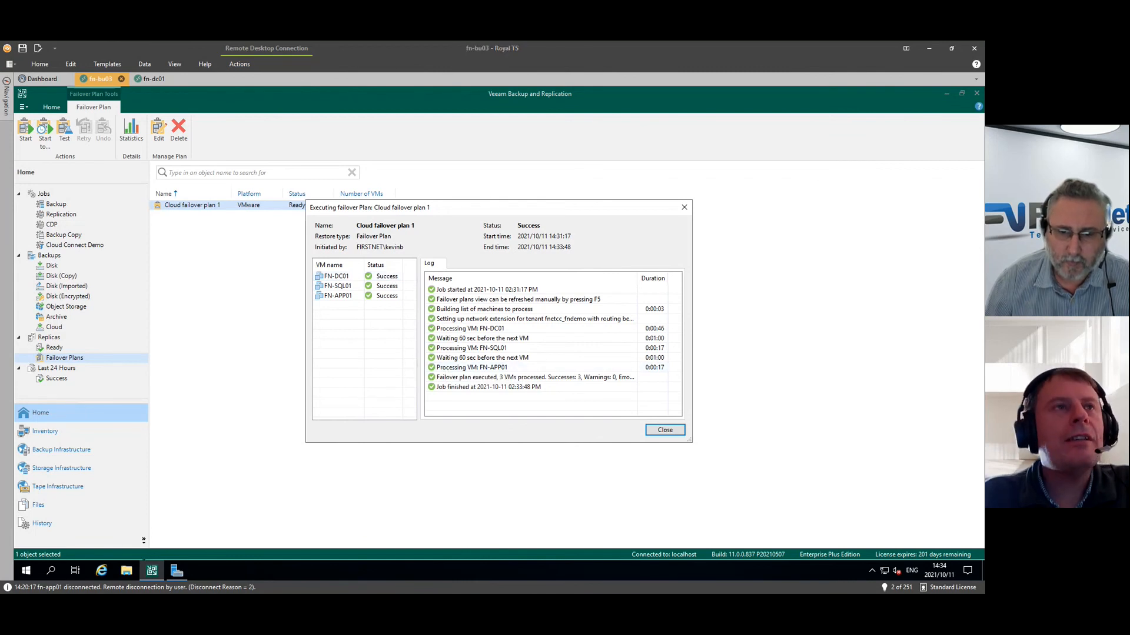
{"action": "key", "text": "alt+Tab"}
{"action": "left_click", "coordinate": [67, 53]}
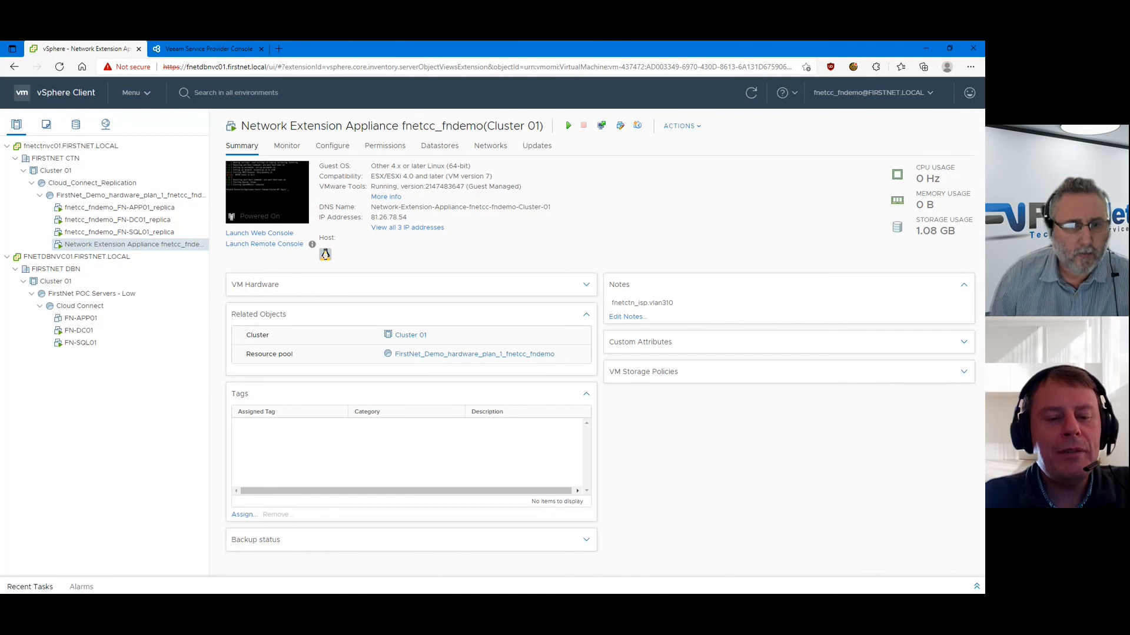
{"action": "key", "text": "alt+Tab"}
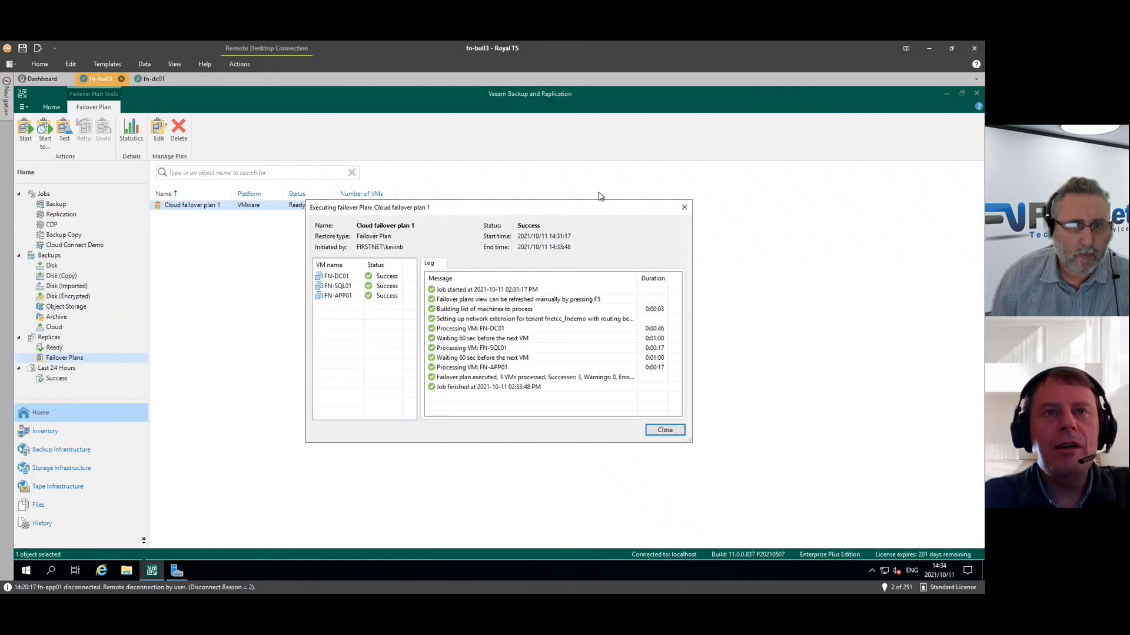
{"action": "left_click", "coordinate": [667, 433]}
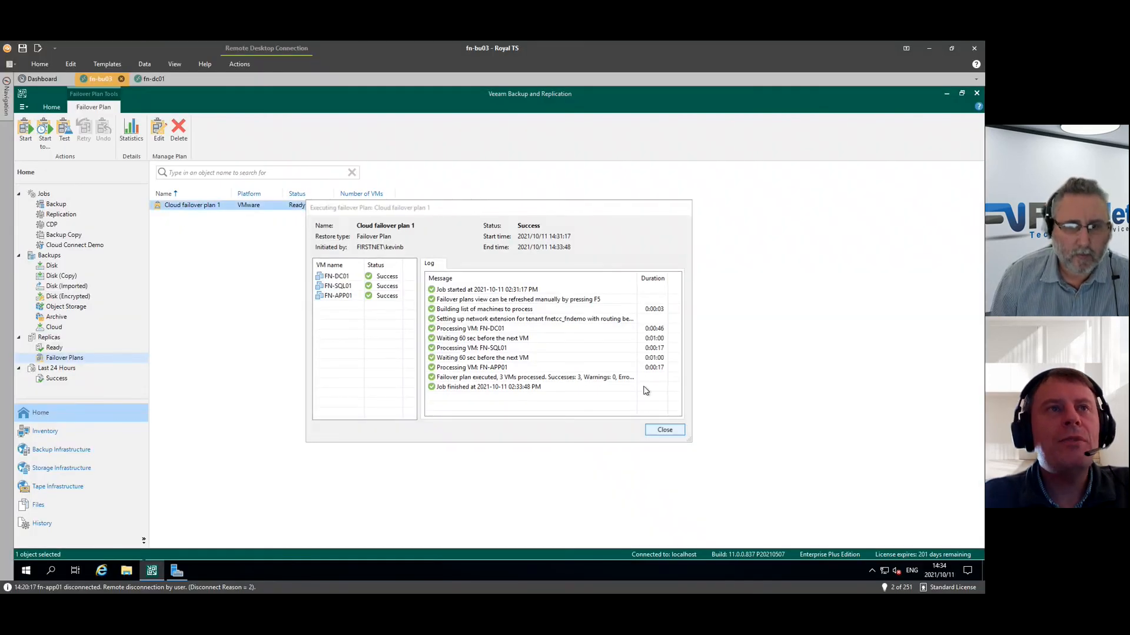
- Reopen Cloud failover plan 1 at its public IP addresses, widen the mapping rule column to read FN-DC01's rule, and finish the wizard
{"action": "right_click", "coordinate": [211, 207]}
{"action": "left_click", "coordinate": [241, 301]}
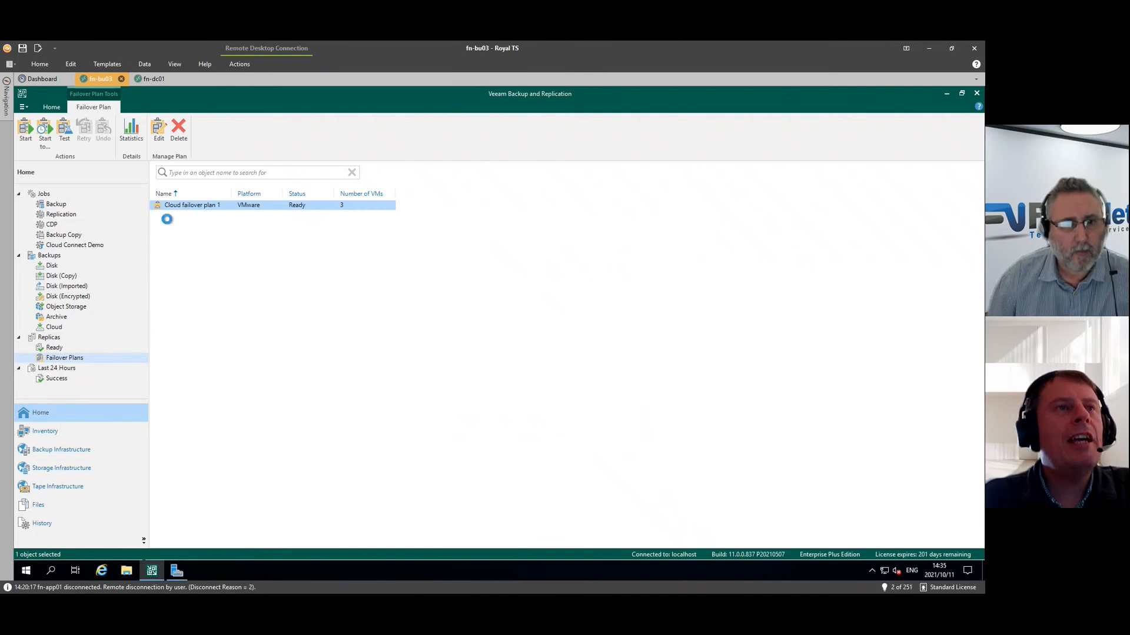
{"action": "left_click", "coordinate": [356, 300]}
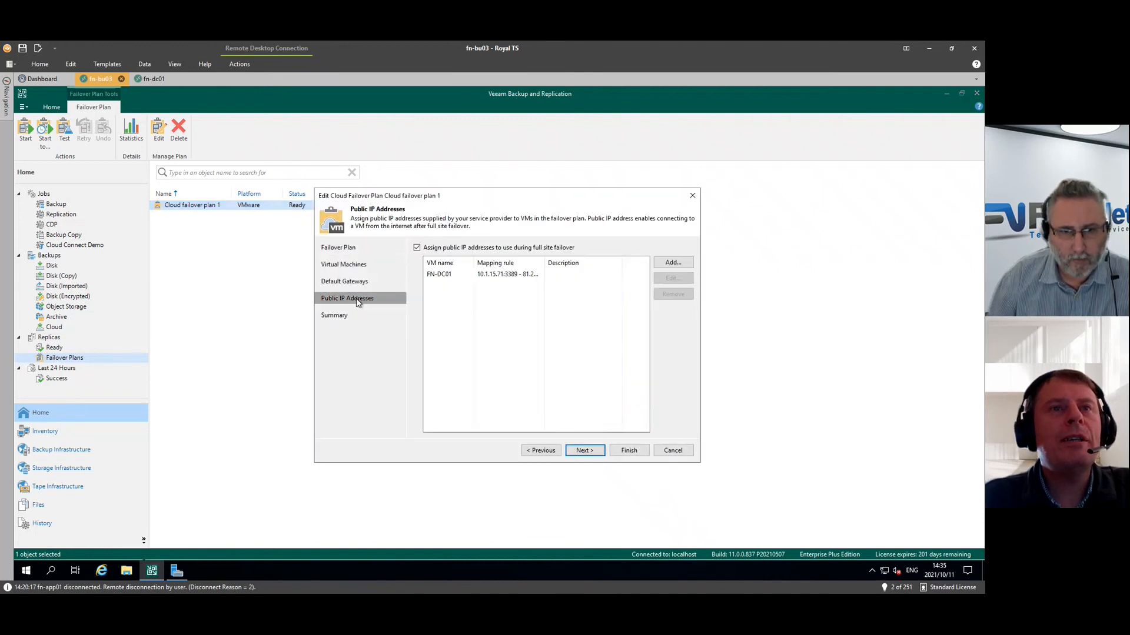
{"action": "left_click_drag", "start_coordinate": [545, 262], "coordinate": [592, 262]}
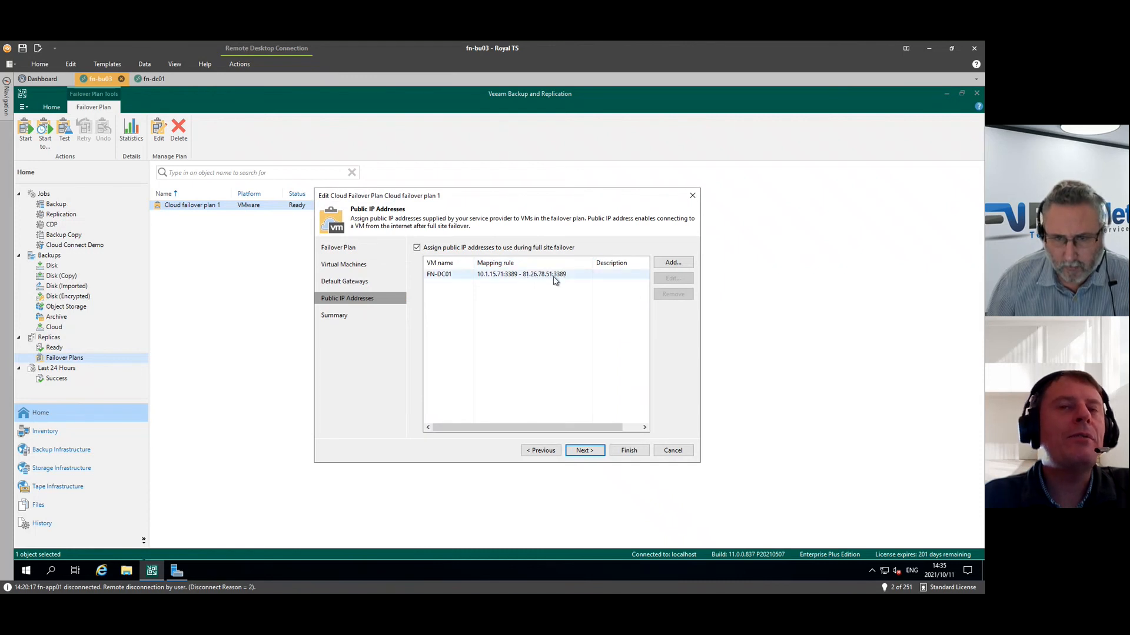
{"action": "left_click", "coordinate": [636, 453]}
{"action": "left_click", "coordinate": [505, 341]}
- Connect to the failed-over domain controller through the fn-dc01 - public connection, and cancel the Shutdown Event Tracker
{"action": "left_click", "coordinate": [7, 97]}
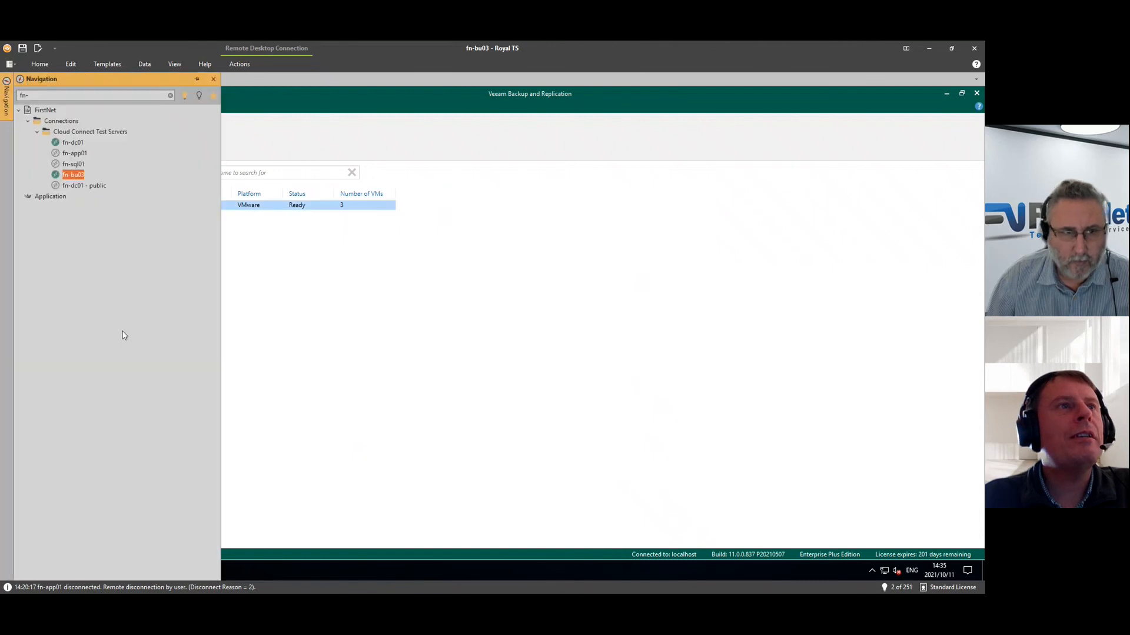
{"action": "double_click", "coordinate": [78, 187]}
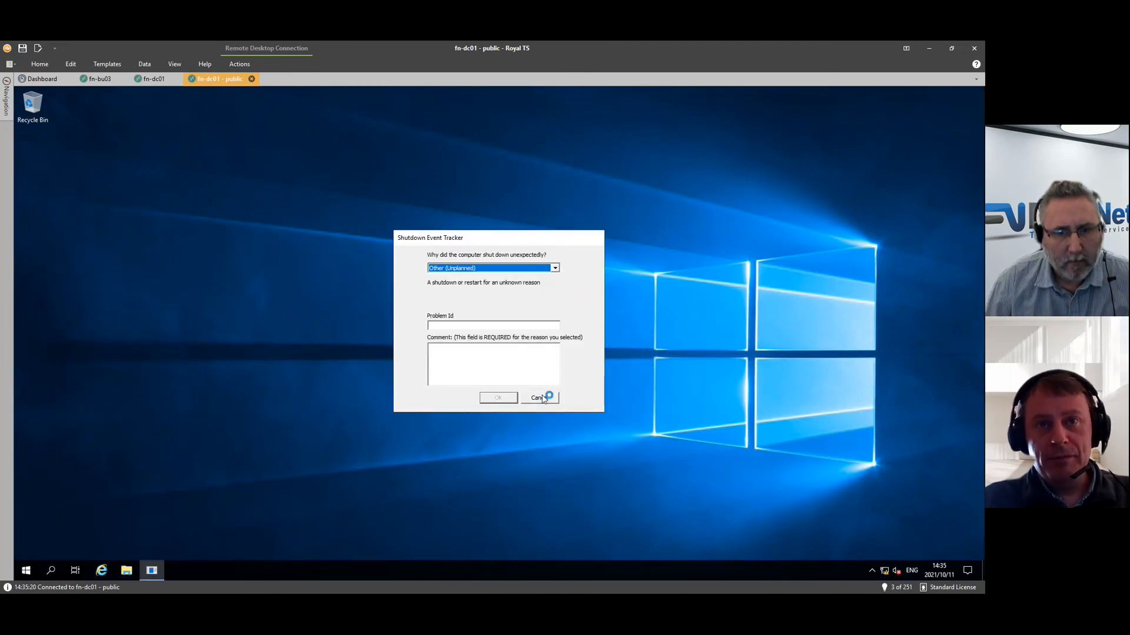
{"action": "left_click", "coordinate": [541, 397]}
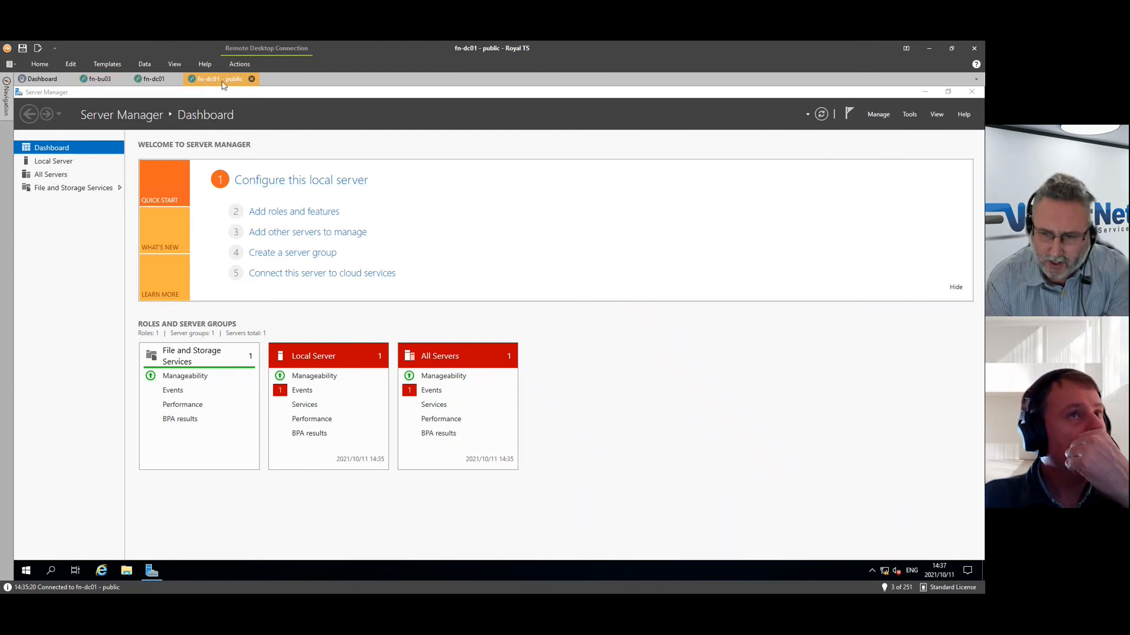
- Return to the fn-bu03 session and check the status of the three replicas, selecting FN-SQL01
{"action": "left_click", "coordinate": [99, 79]}
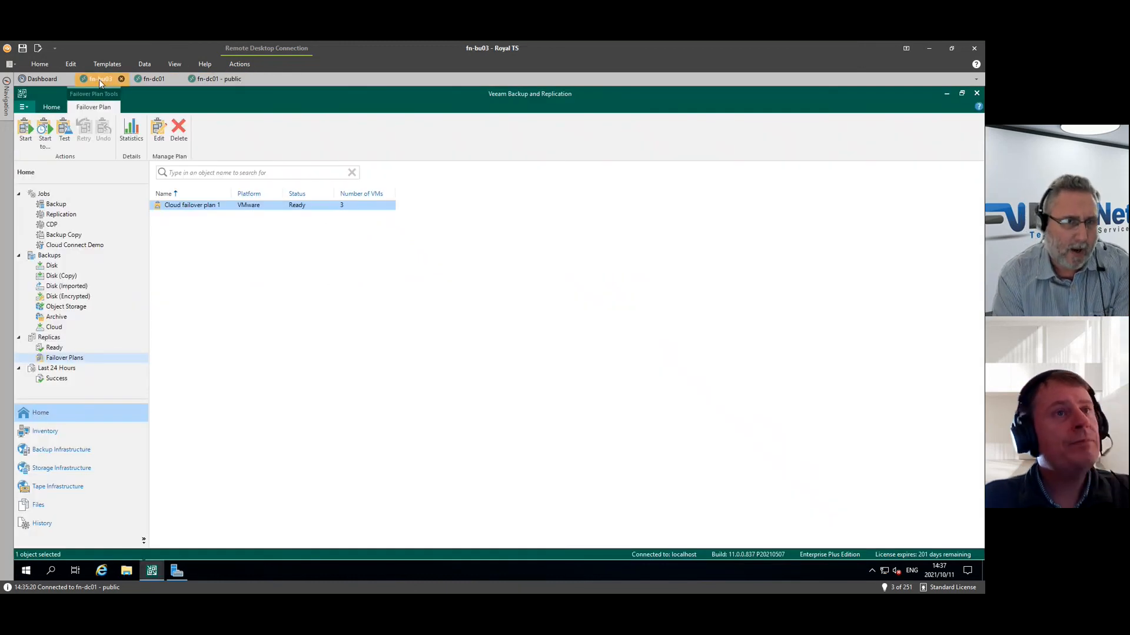
{"action": "left_click", "coordinate": [49, 339]}
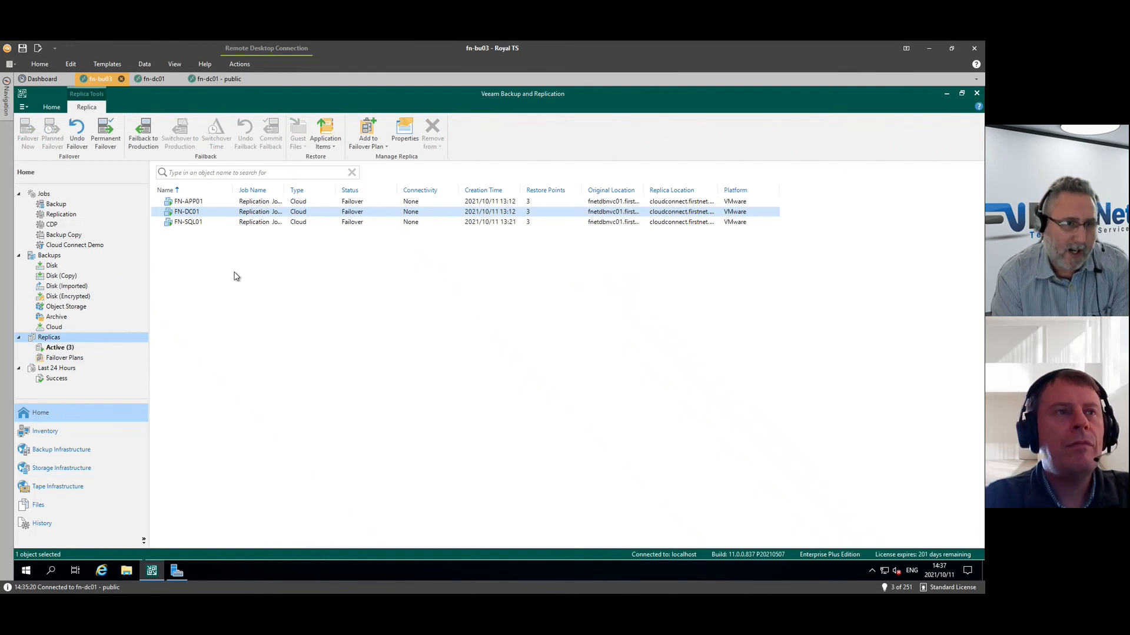
{"action": "left_click", "coordinate": [201, 256]}
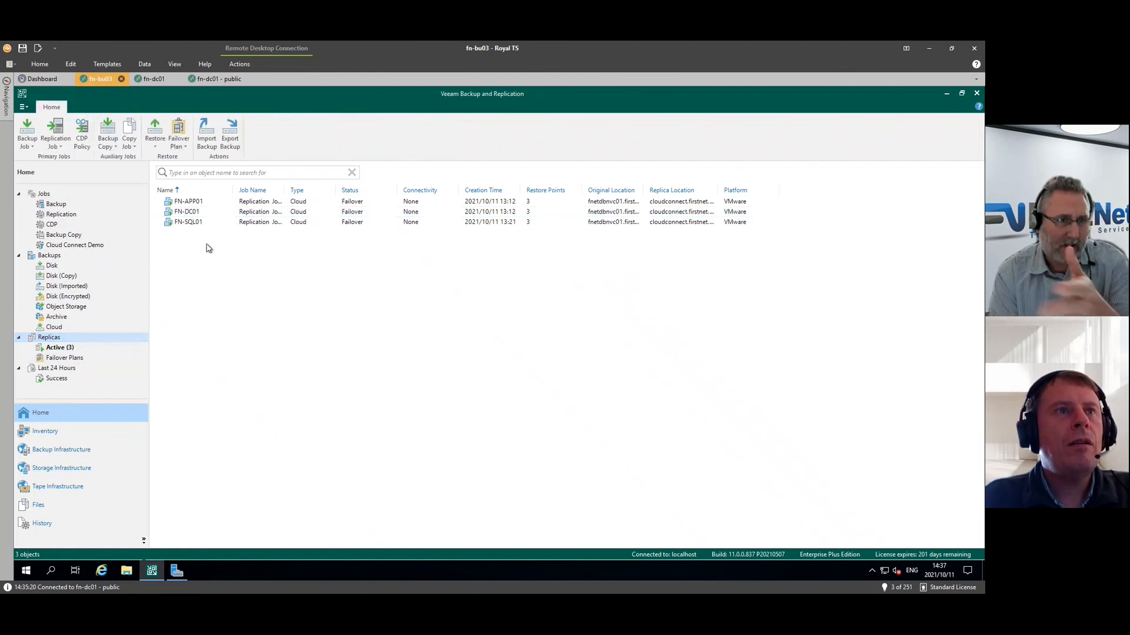
{"action": "left_click", "coordinate": [207, 227]}
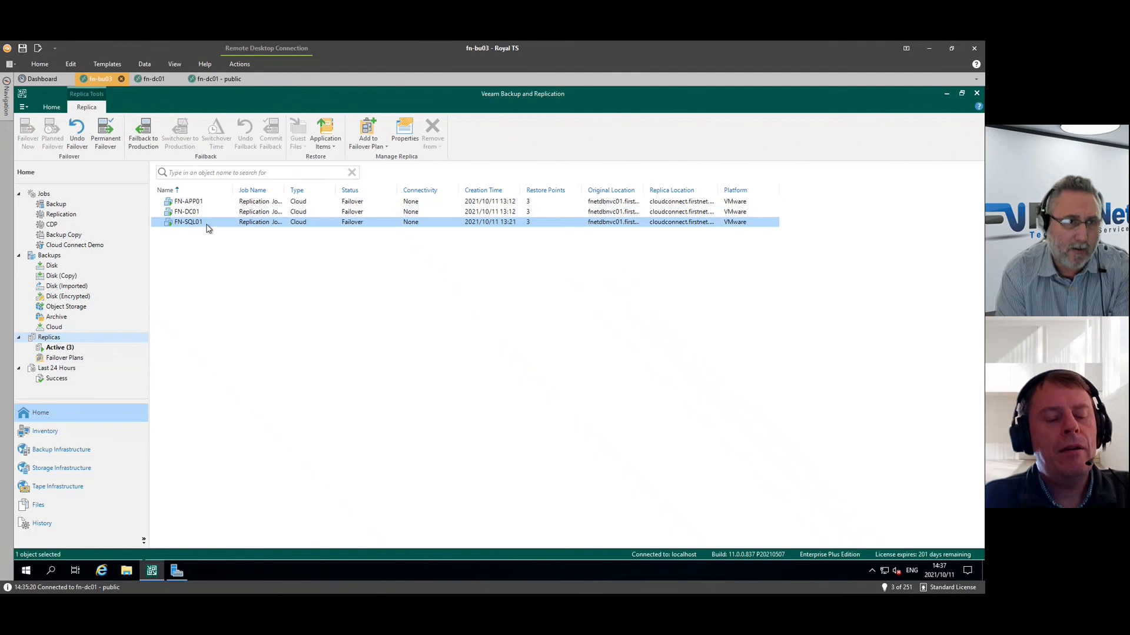